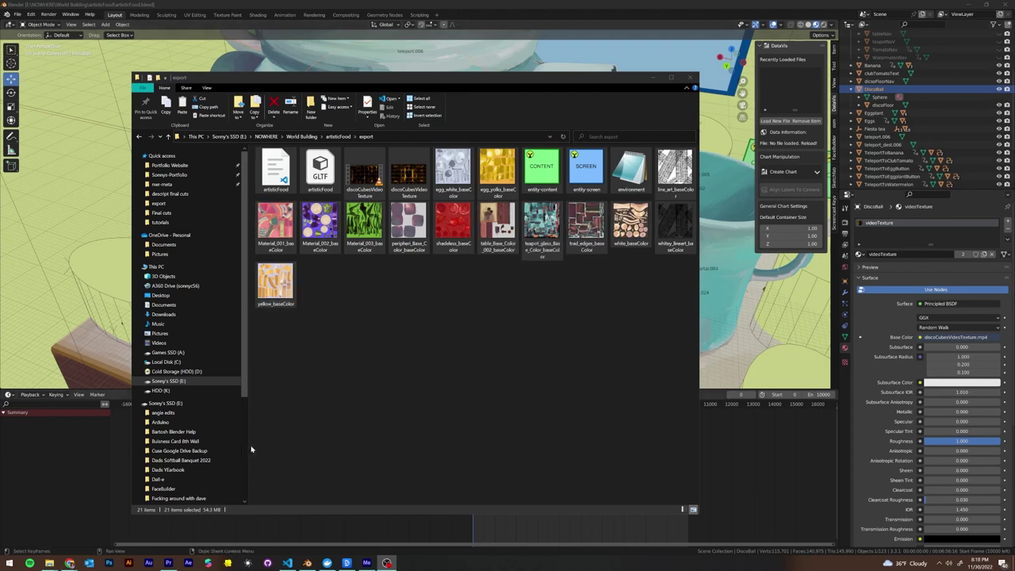
Select the artisticFood text and GLTF files in the export folder to check their sizes.
left_click(341, 351)
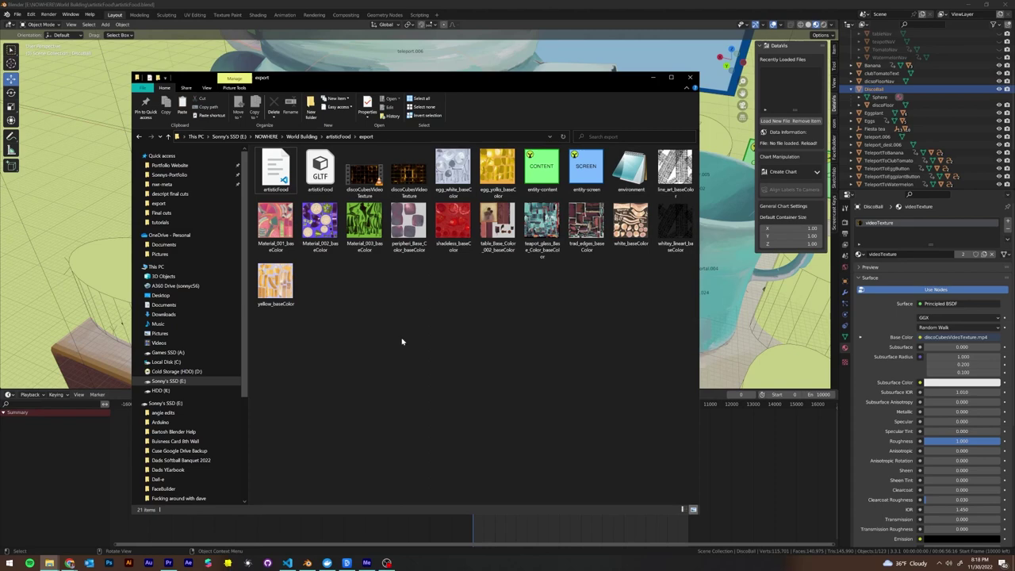
left_click(276, 169)
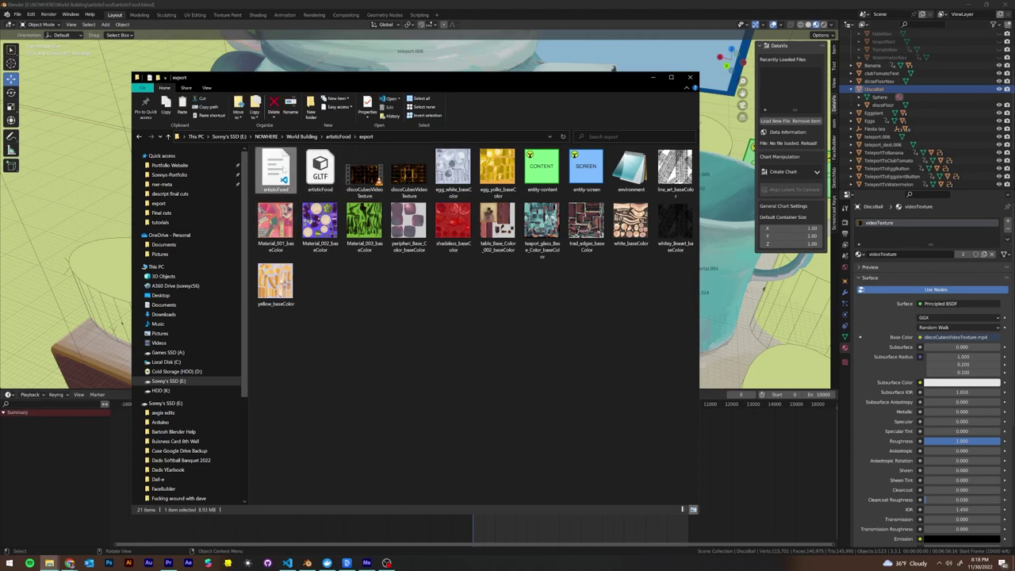
left_click(319, 169, "ctrl")
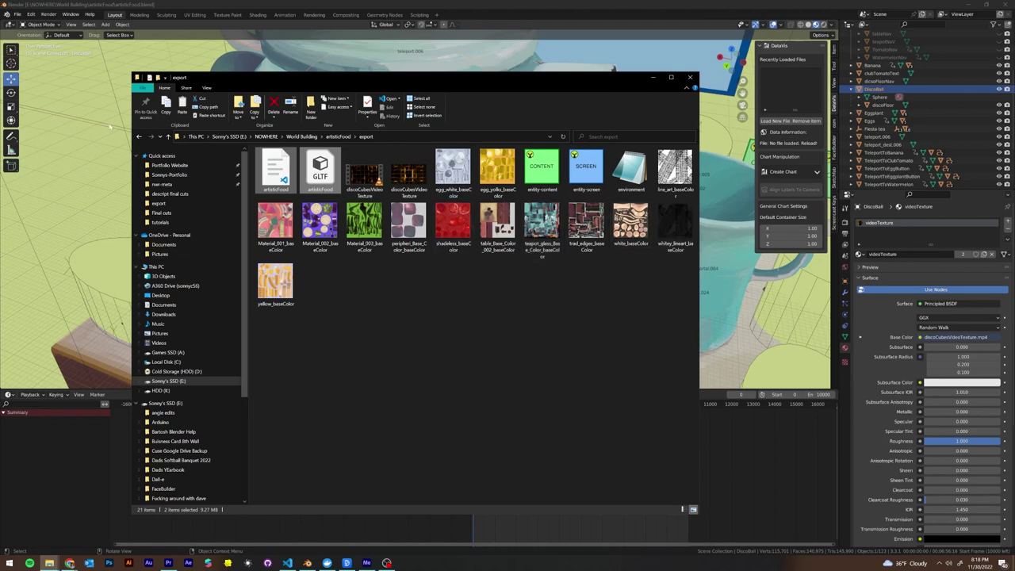
Sort the export folder by size and select Material_001_baseColor, the 12.1 MB largest file.
right_click(422, 361)
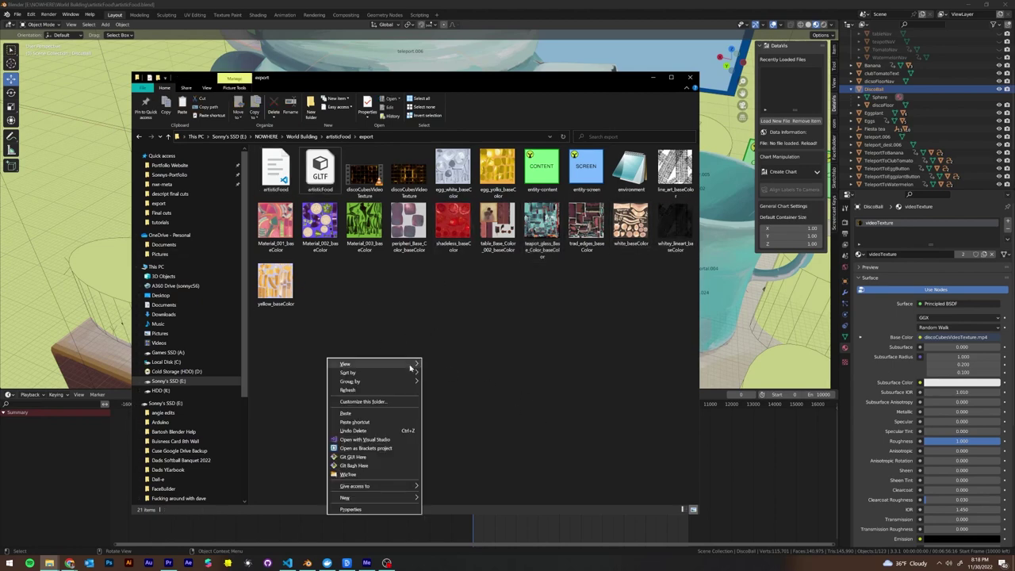
mouse_move(404, 372)
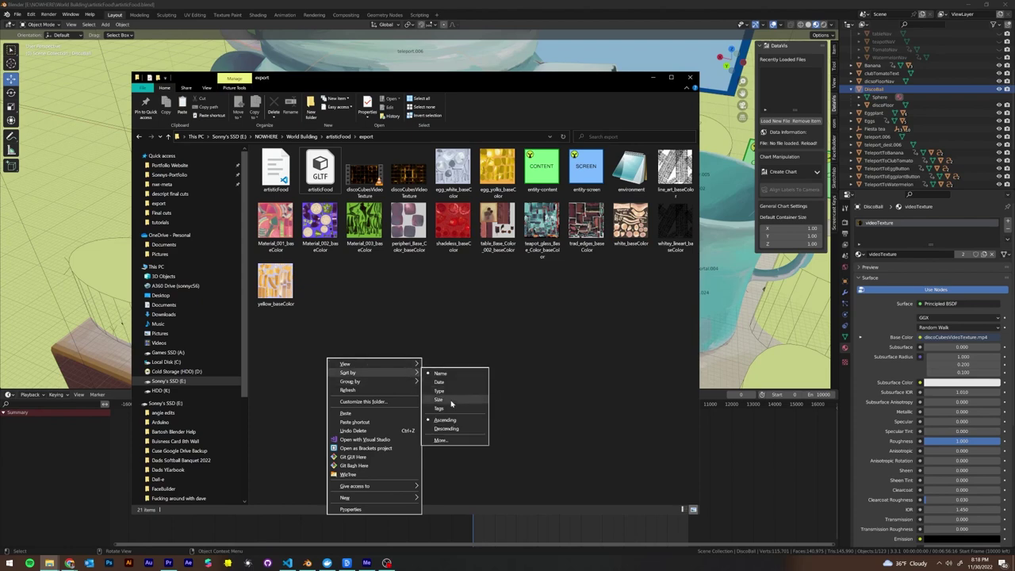
left_click(464, 402)
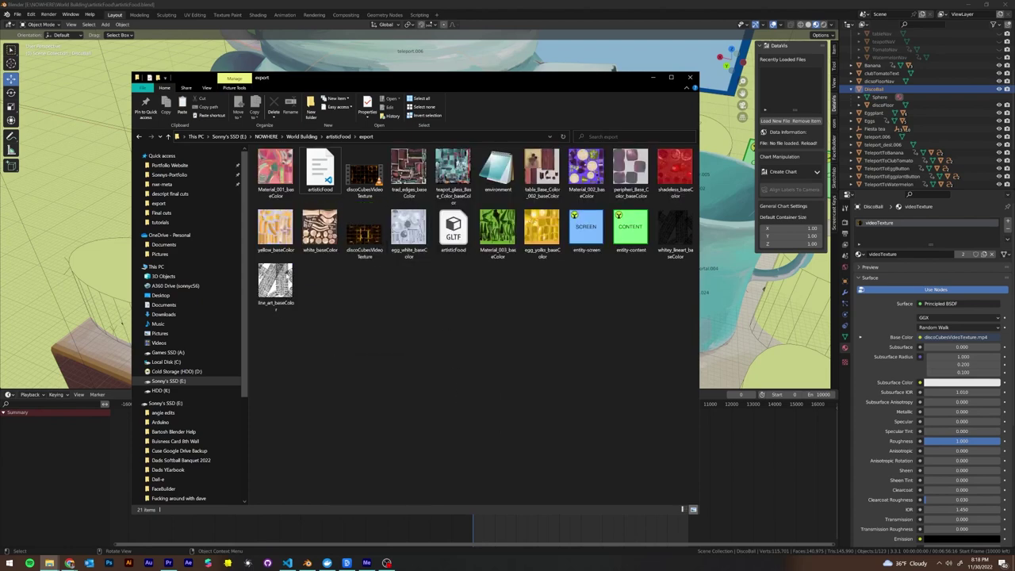
left_click(564, 137)
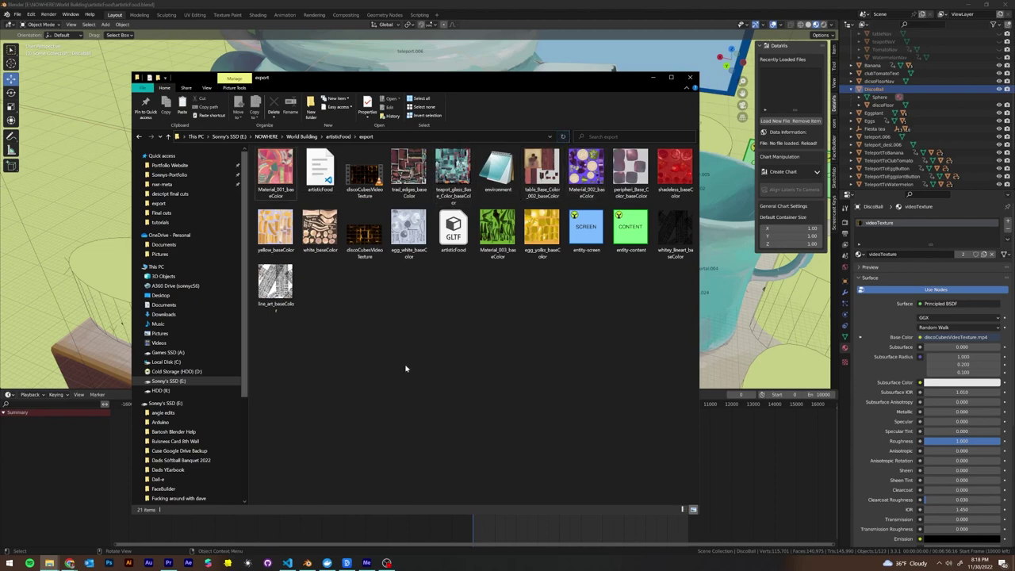
key("Right")
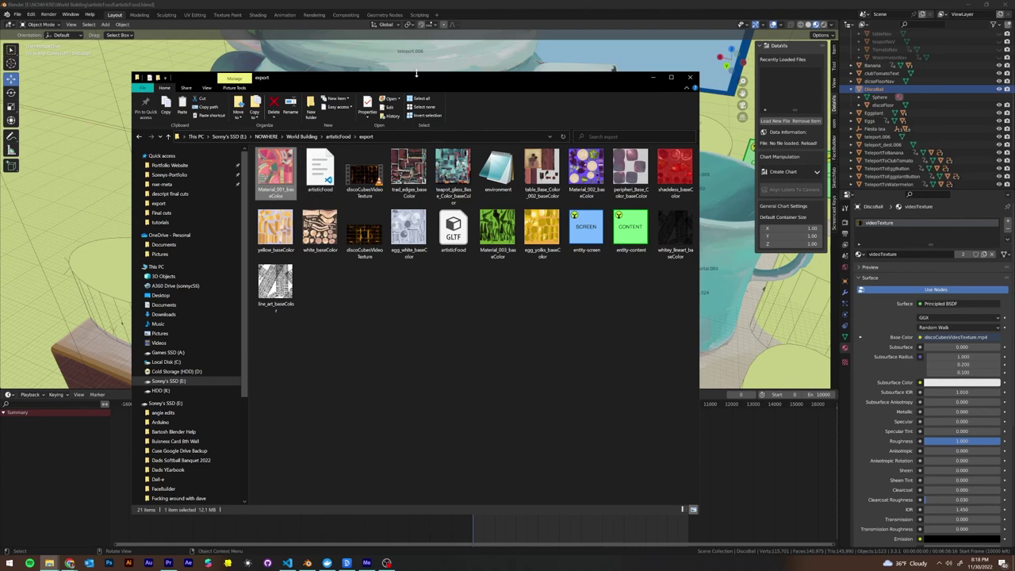
Return to Blender, select the watermelon plate and frame it in the 3D viewport.
left_click(651, 78)
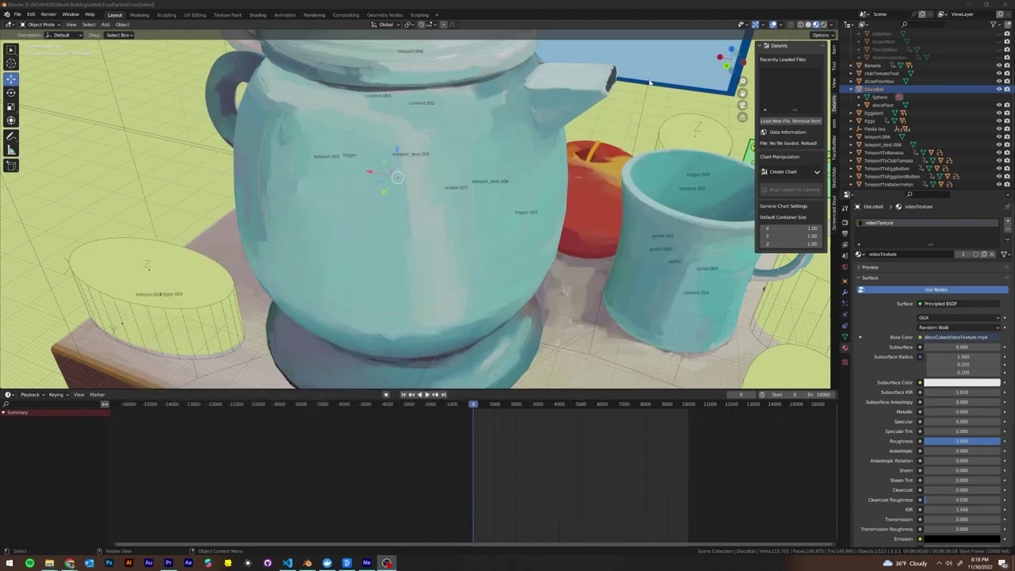
middle_click_drag(132, 174, 555, 198)
scroll(555, 198, "down", 4)
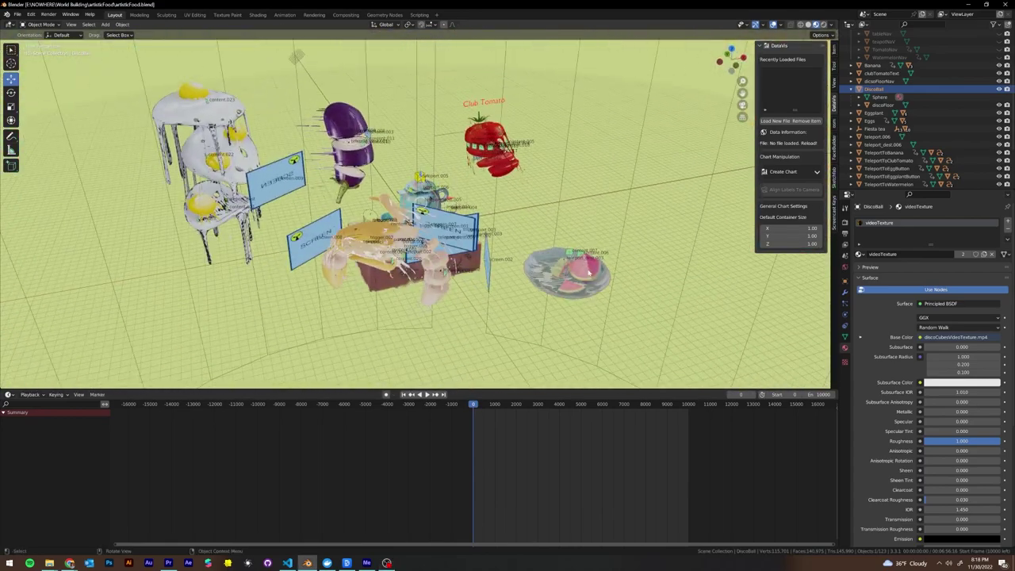
left_click(588, 272)
key("KP_Decimal")
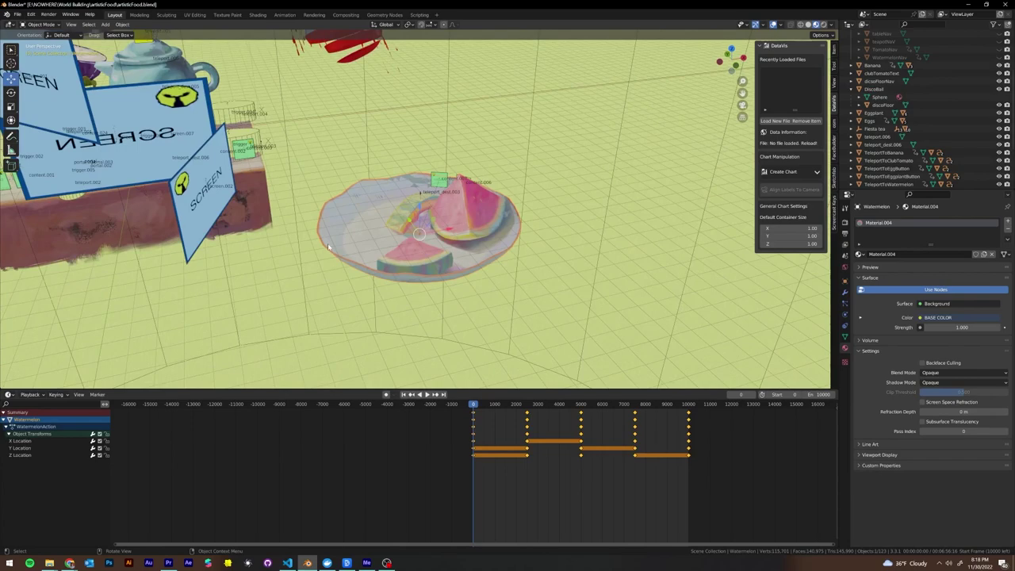
middle_click_drag(455, 198, 393, 148)
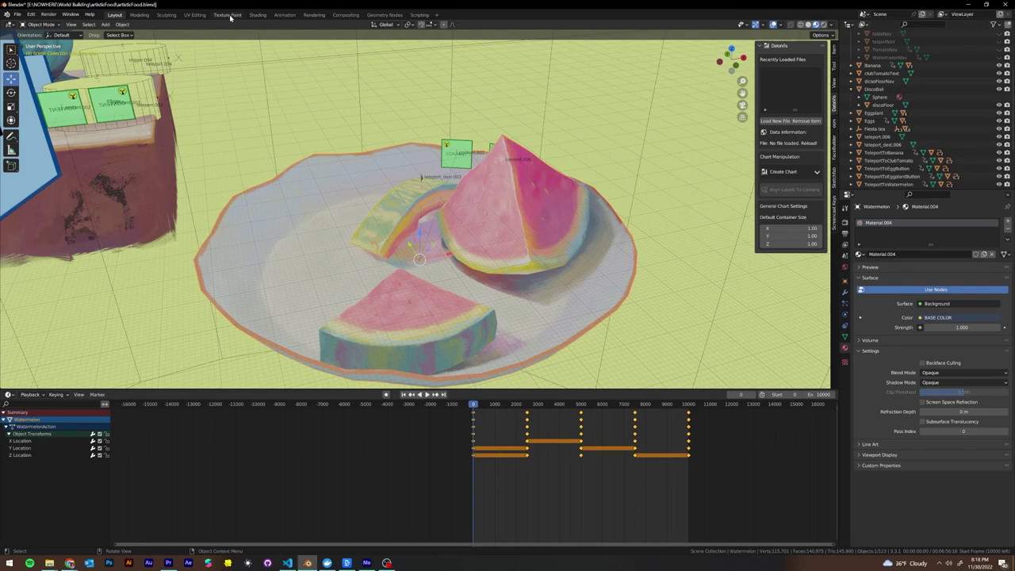
Switch to Texture Paint, showing the watermelon's Material.001_baseColor.png beside the 3D scene.
left_click(228, 15)
scroll(202, 193, "down", 3)
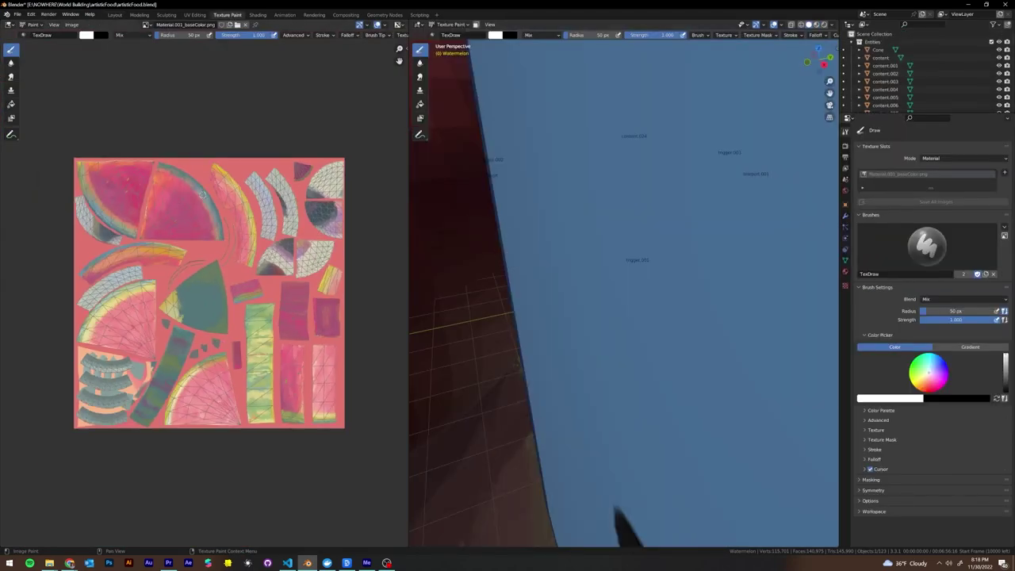
scroll(566, 285, "down", 4)
key("Tab")
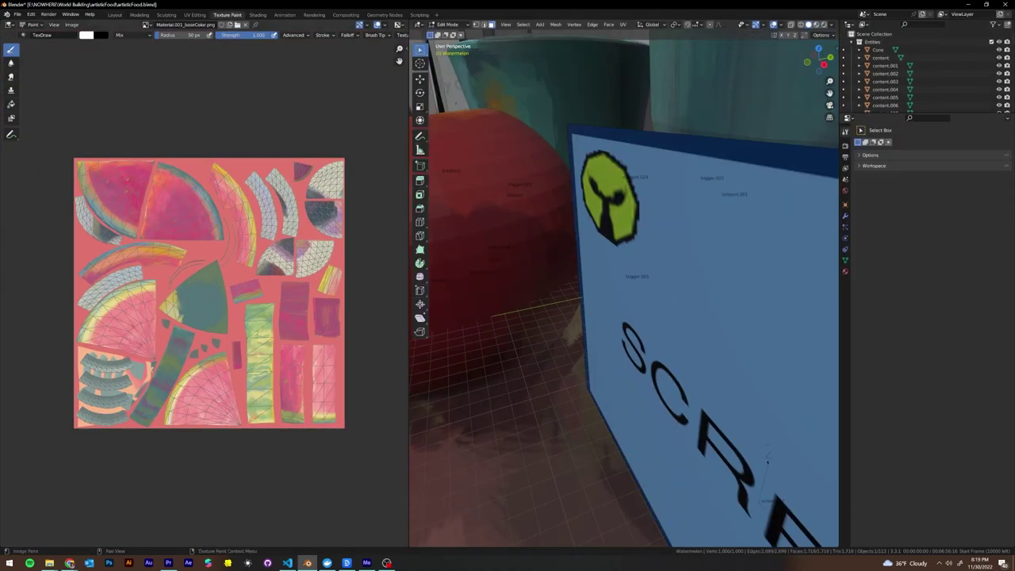
key("Tab")
scroll(335, 251, "down", 4)
scroll(272, 237, "up", 2)
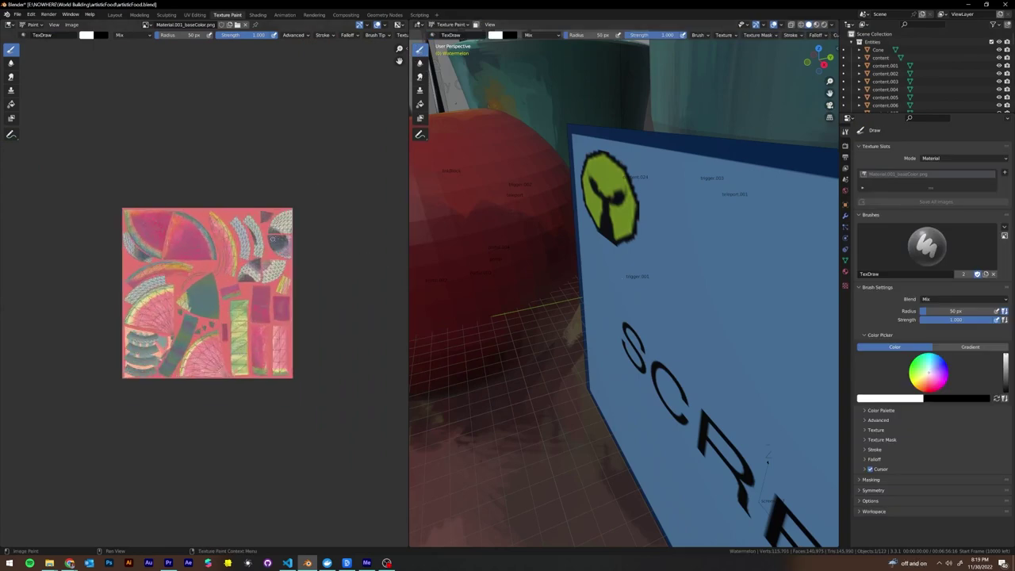
scroll(714, 282, "down", 10)
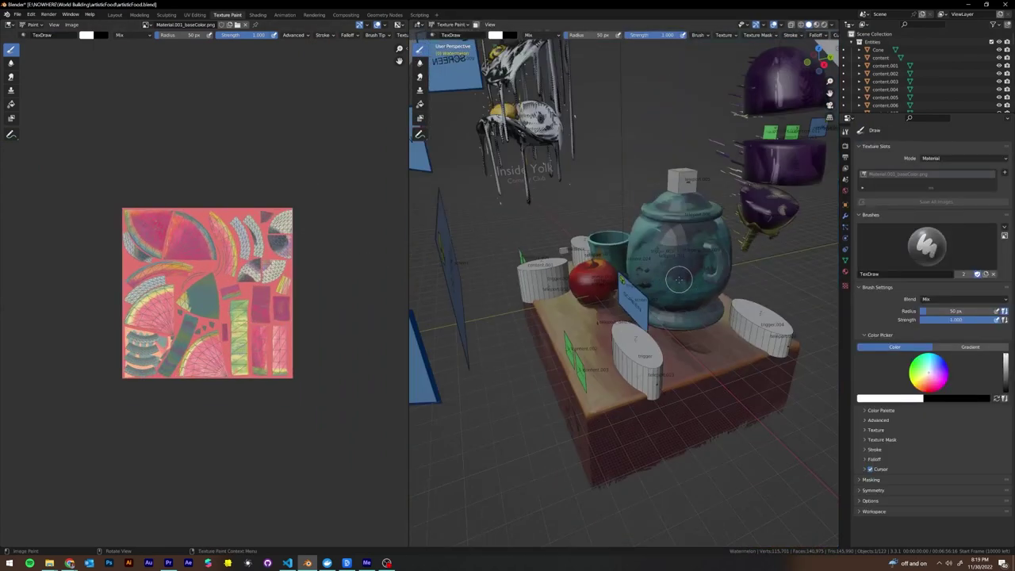
middle_click_drag(678, 279, 645, 252)
scroll(644, 252, "up", 8)
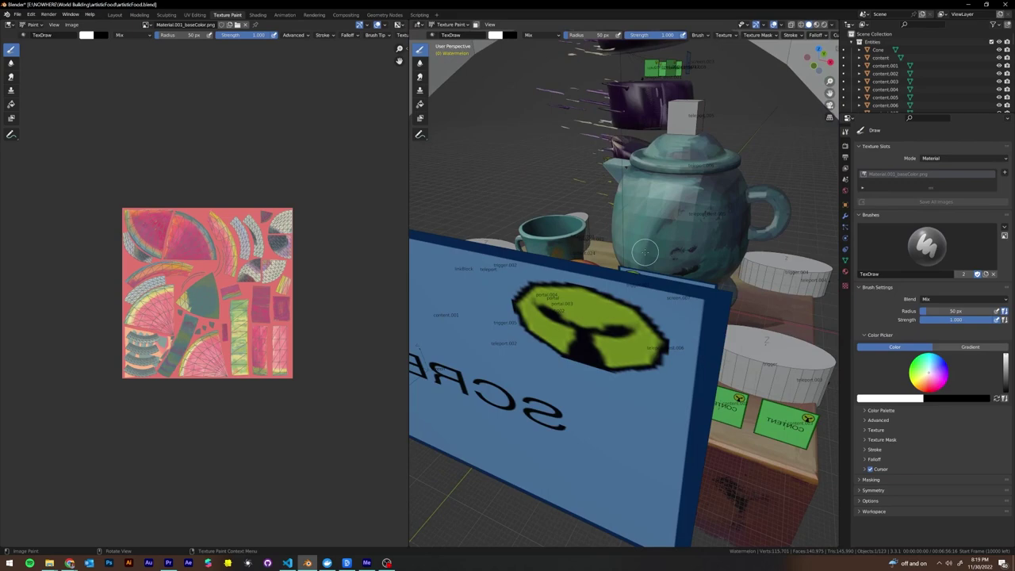
scroll(644, 252, "down", 8)
mouse_move(672, 252)
middle_mouse_down()
mouse_move(654, 253)
mouse_move(670, 252)
middle_mouse_up()
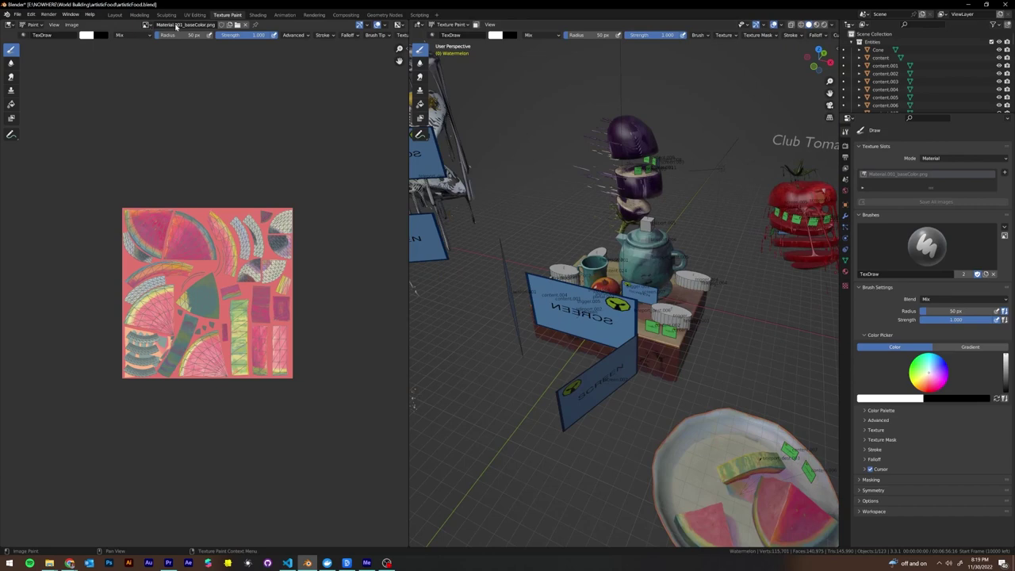
left_click(49, 563)
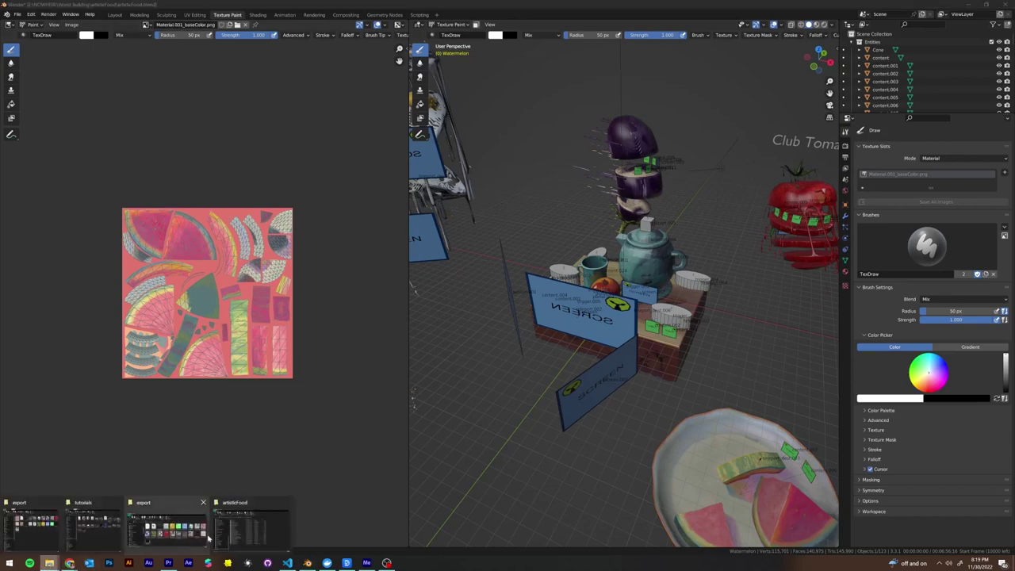
left_click(190, 539)
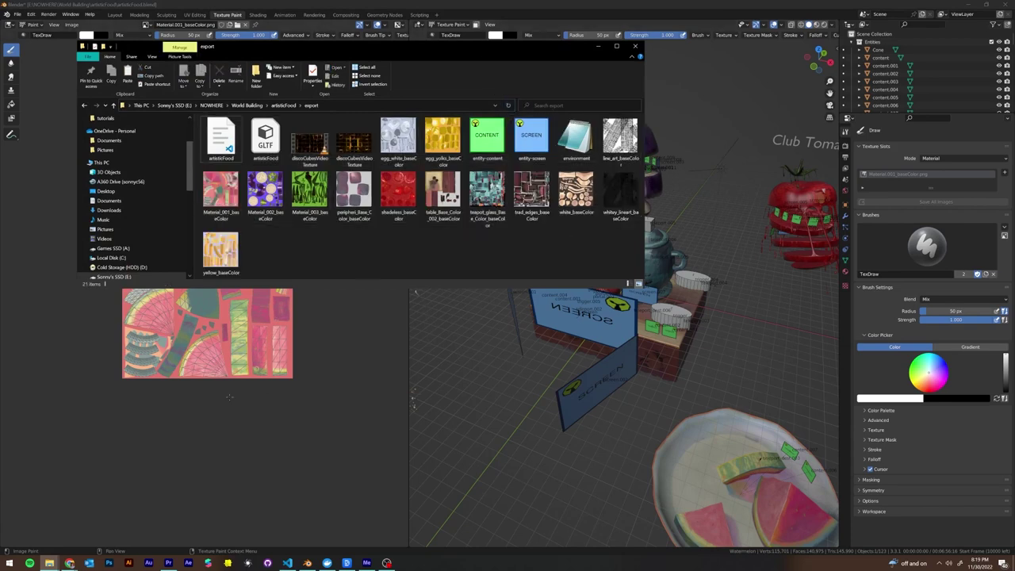
mouse_move(58, 564)
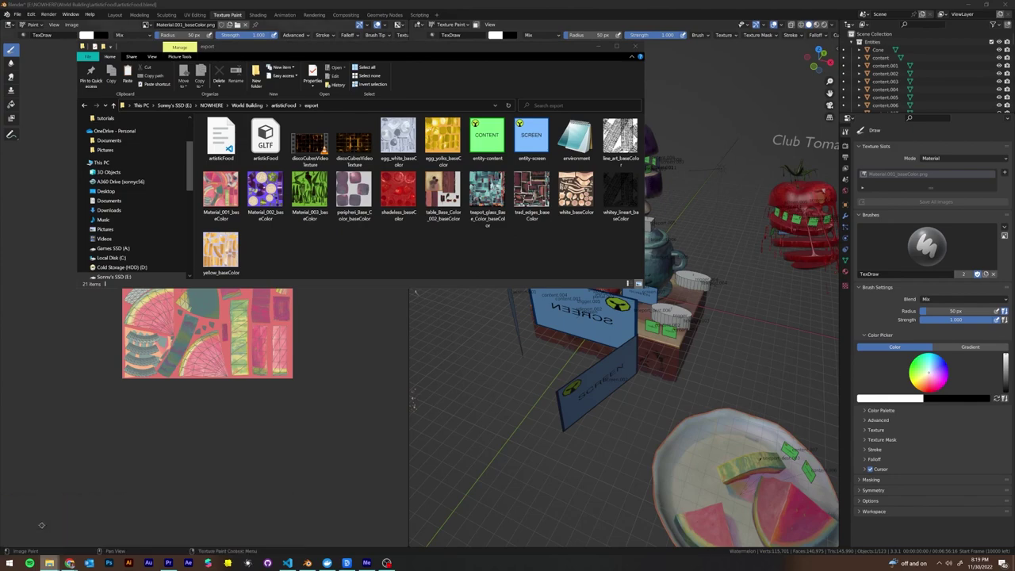
left_click(166, 525)
left_click(600, 45)
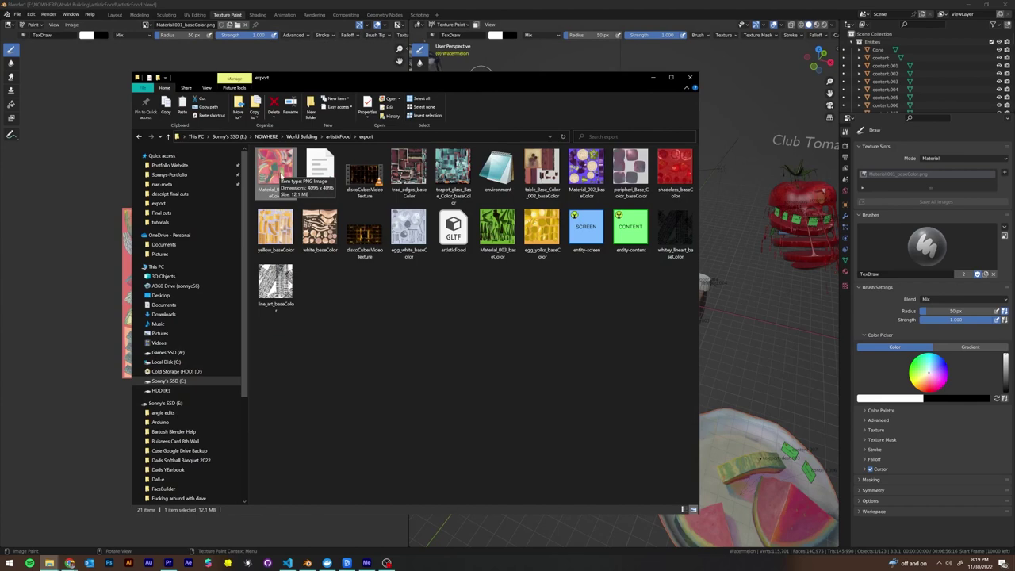
left_click(654, 78)
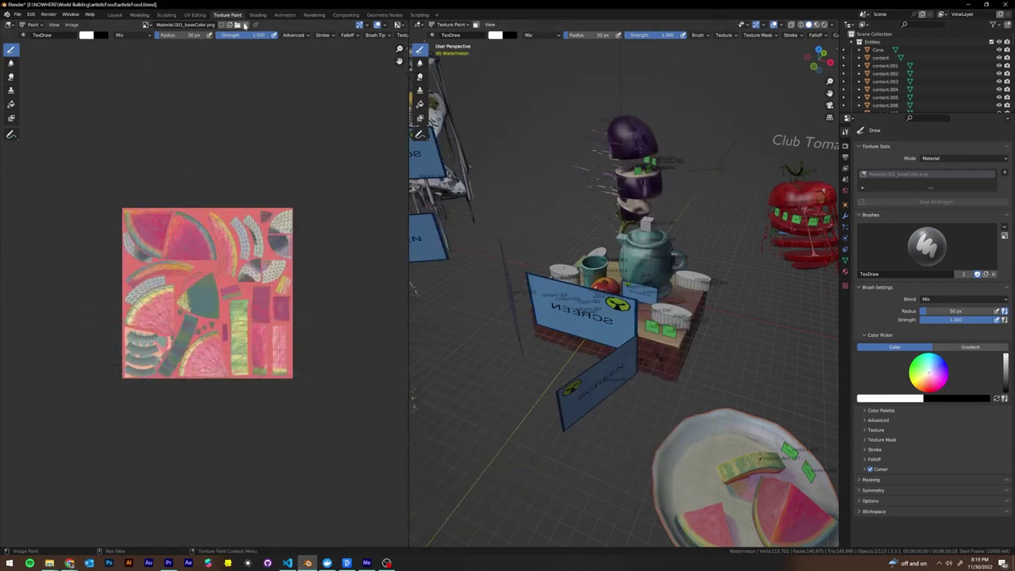
Resize the Material.001_baseColor texture to 2048 x 2048 pixels with Image > Resize.
left_click(71, 25)
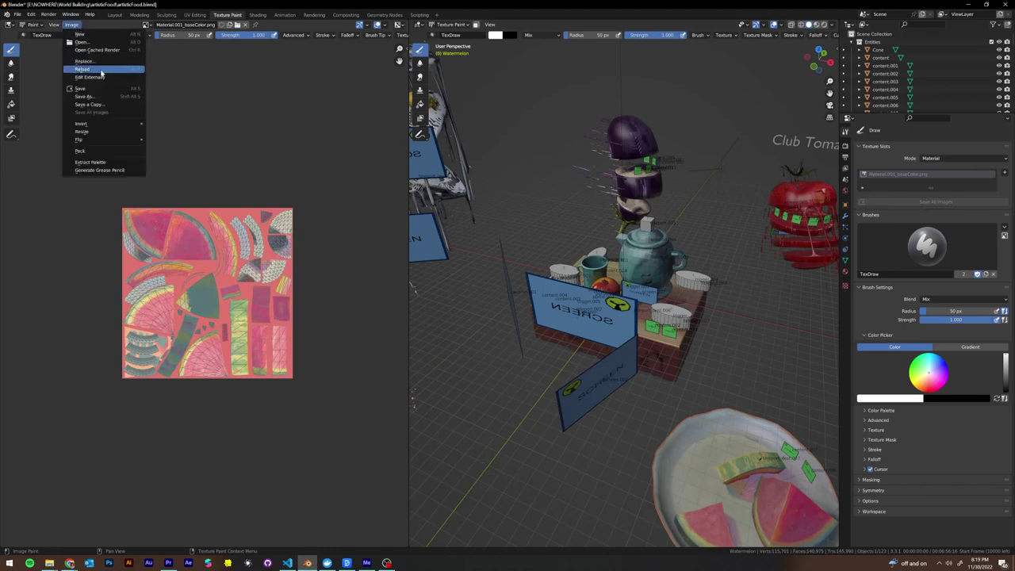
left_click(119, 132)
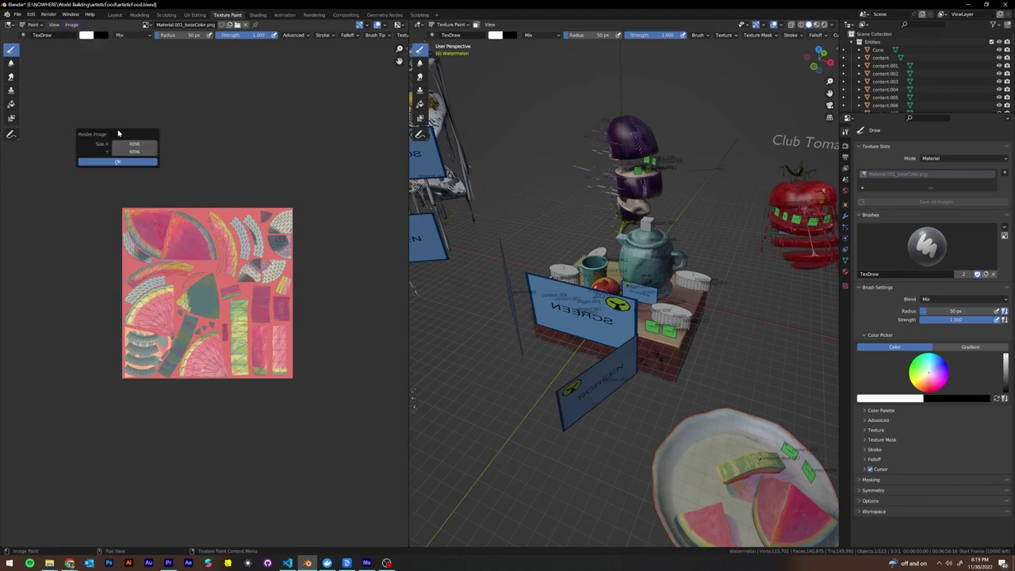
left_click(134, 152)
type("20")
left_click(134, 144)
type("2048")
key("Return")
left_click(117, 161)
key("Home")
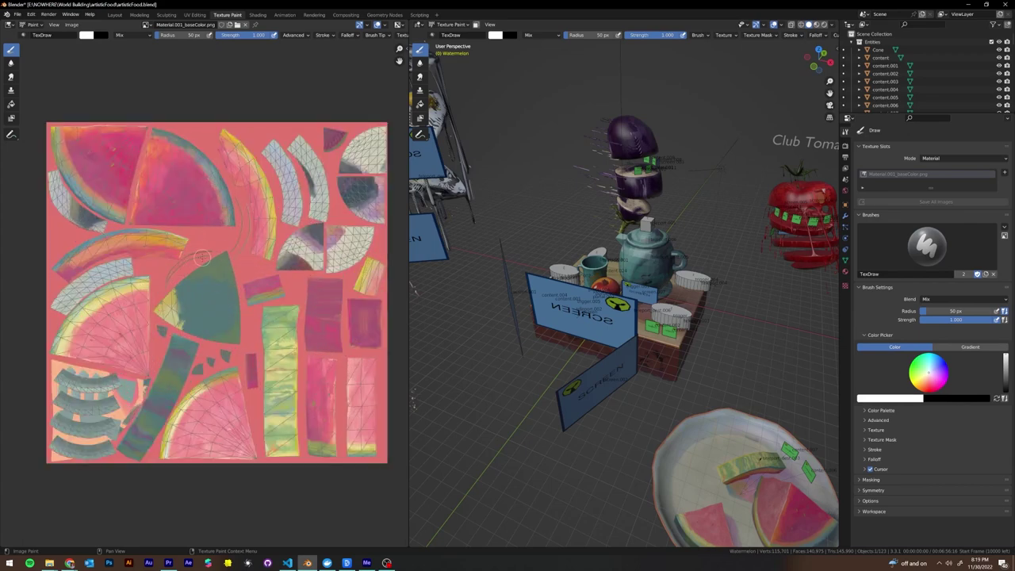
Save the resized texture as watermelonTexture.jpg, a 90% quality JPEG, in the textures folder.
left_click(71, 25)
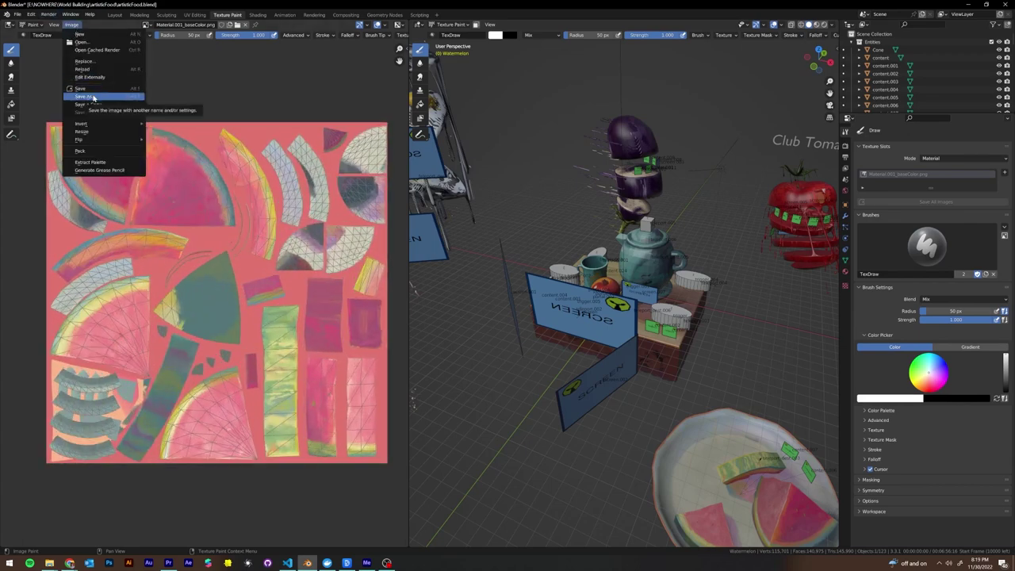
left_click(93, 97)
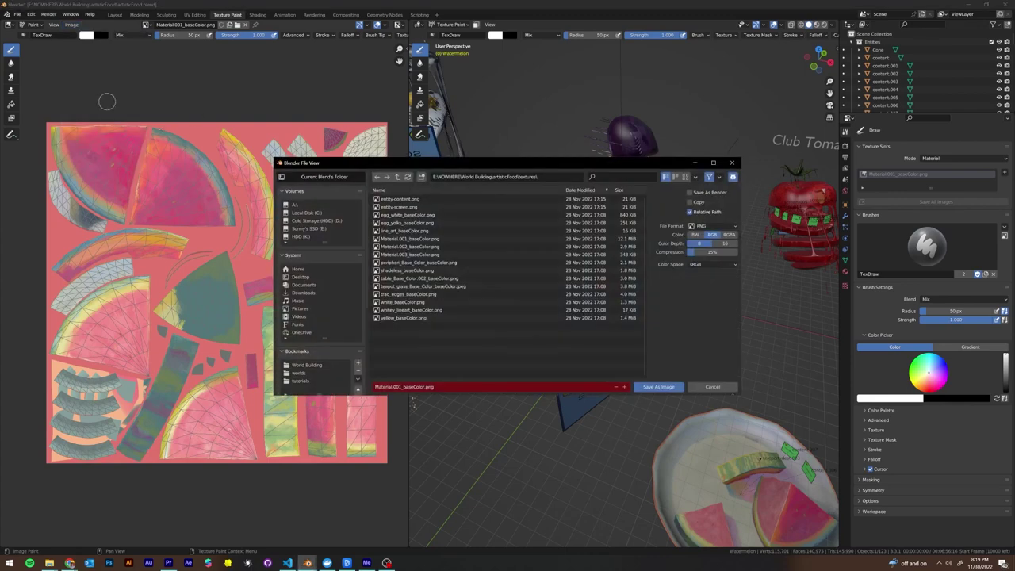
left_click(722, 231)
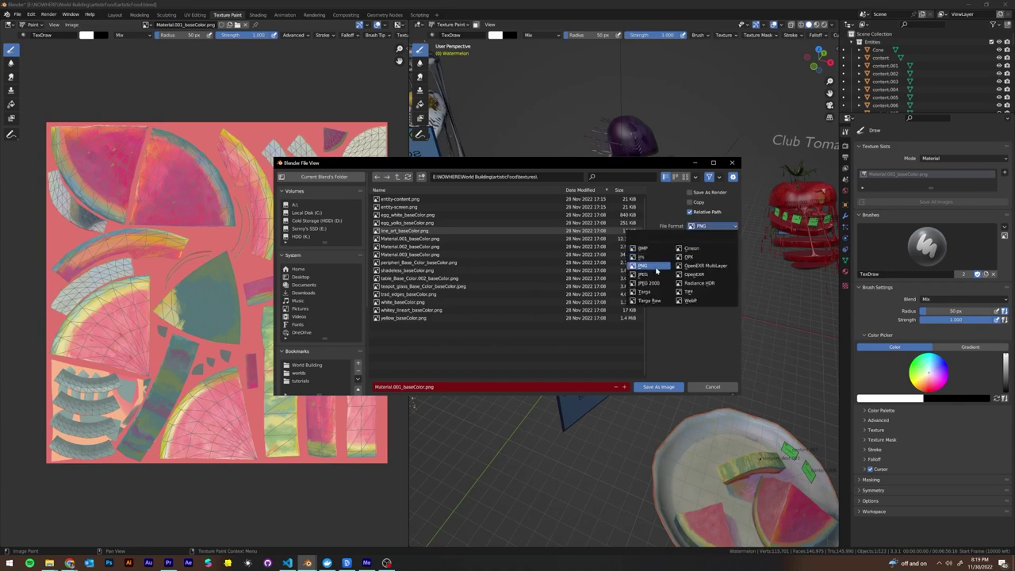
left_click(654, 274)
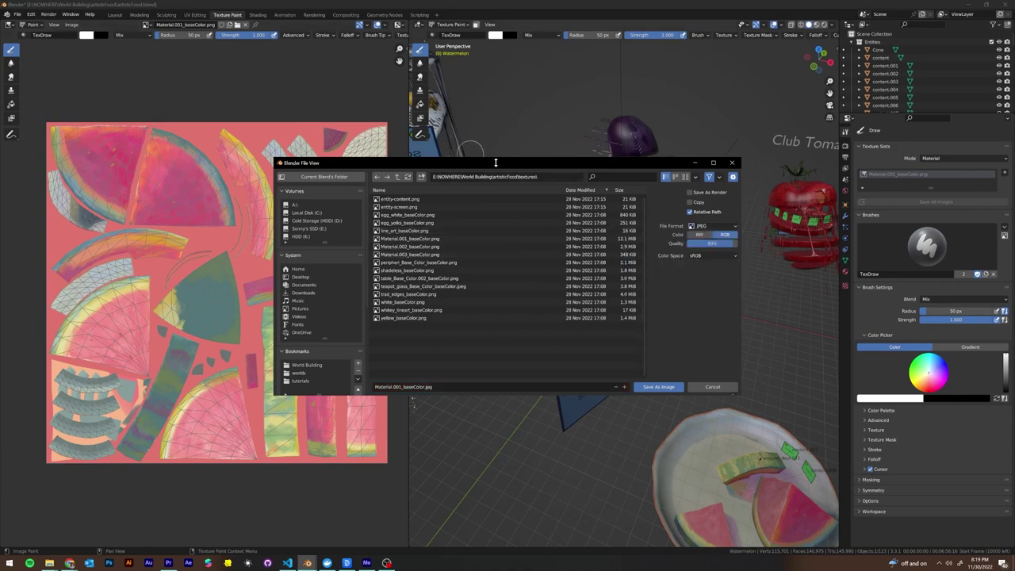
left_click(422, 387)
left_click_drag(425, 387, 374, 387)
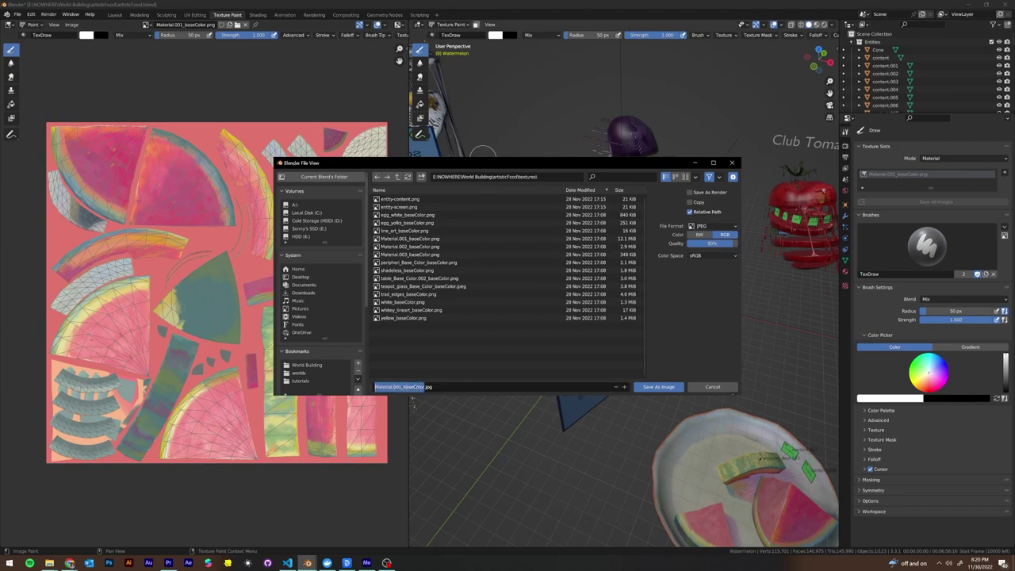
type("waterm")
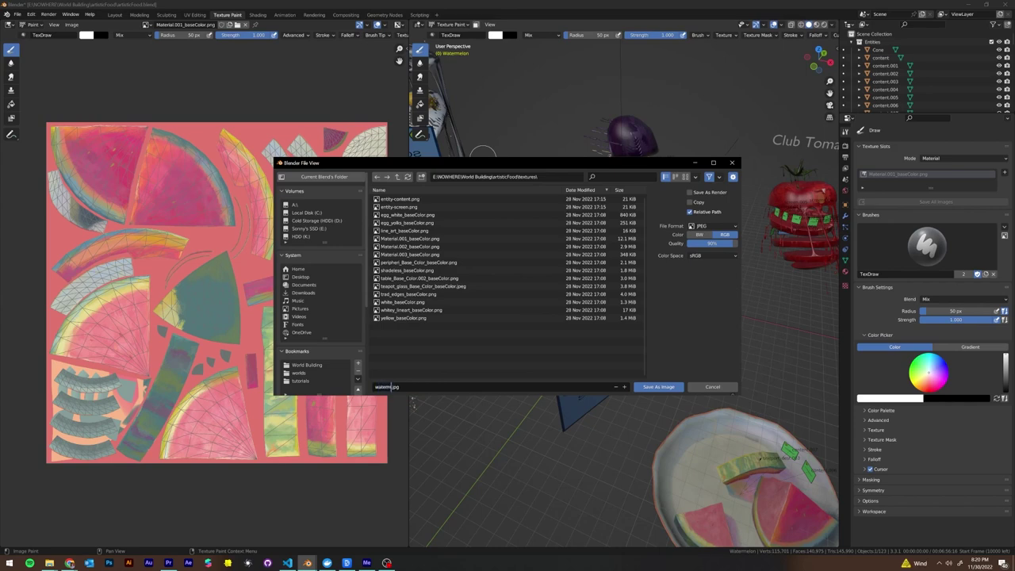
type("elonTexture")
left_click(658, 386)
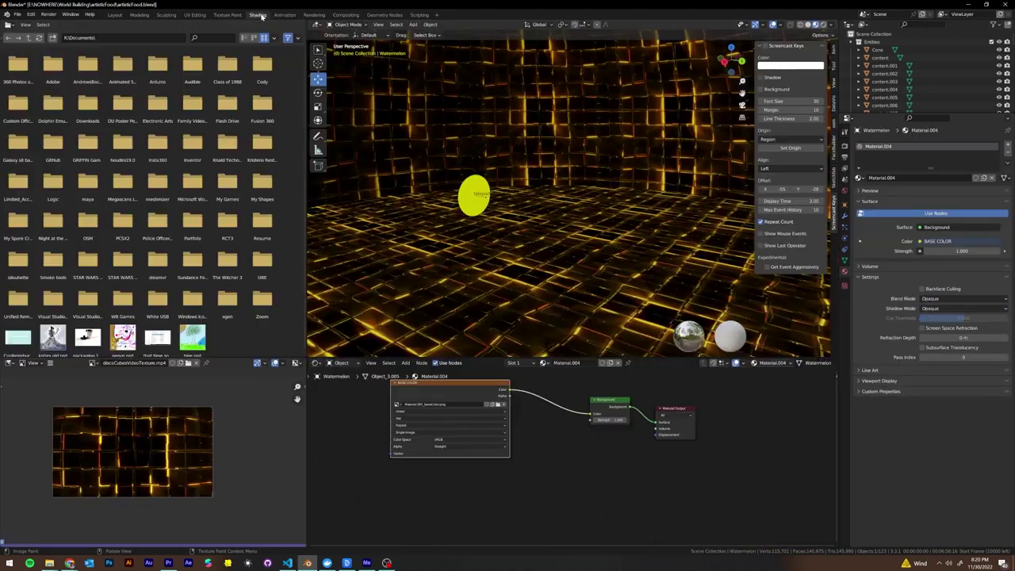
Switch to the Shading workspace and reposition the image texture node in the node editor.
left_click(258, 14)
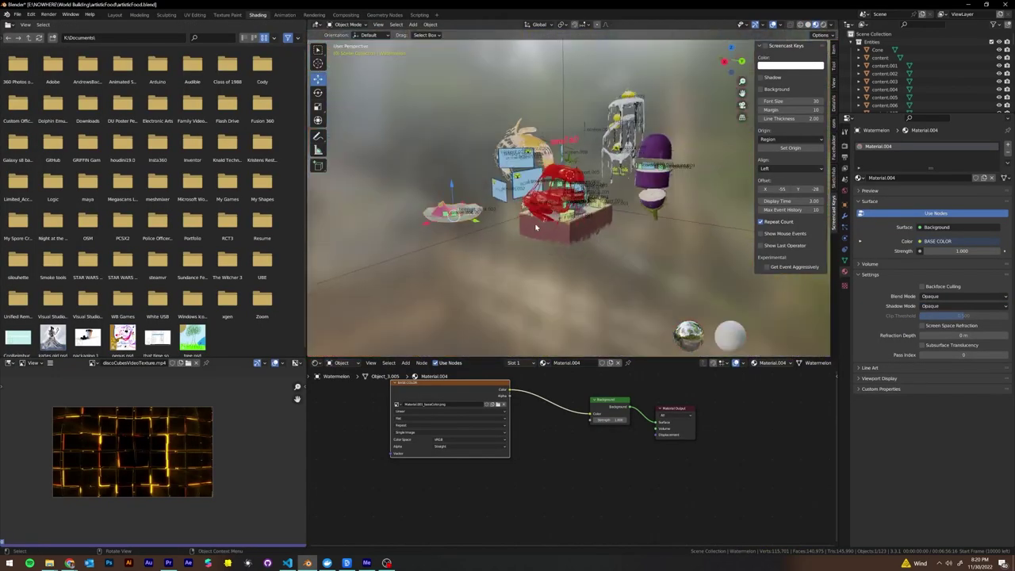
scroll(574, 460, "down", 2)
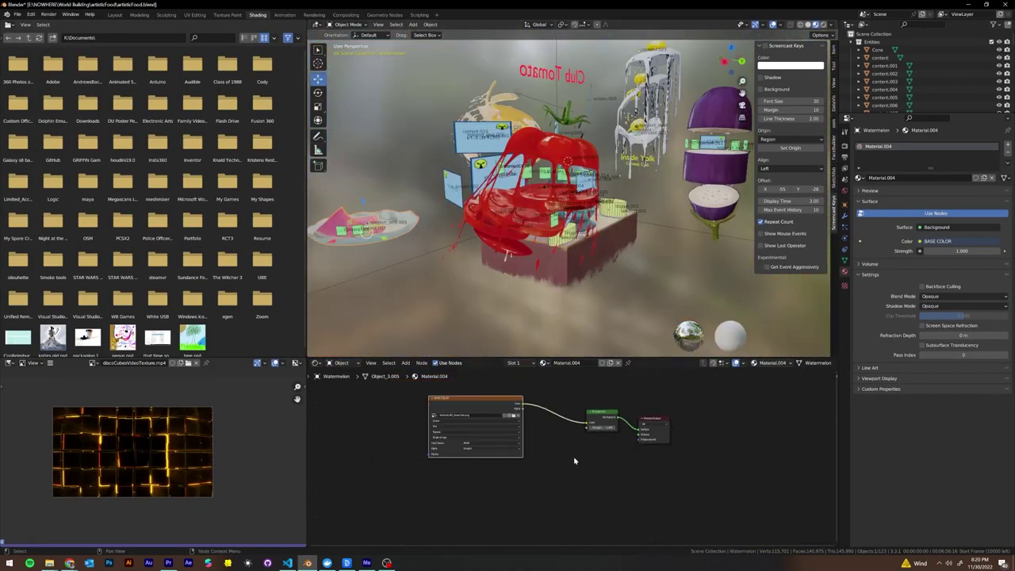
left_click_drag(431, 443, 447, 430)
scroll(544, 459, "up", 2)
middle_click_drag(544, 459, 541, 472)
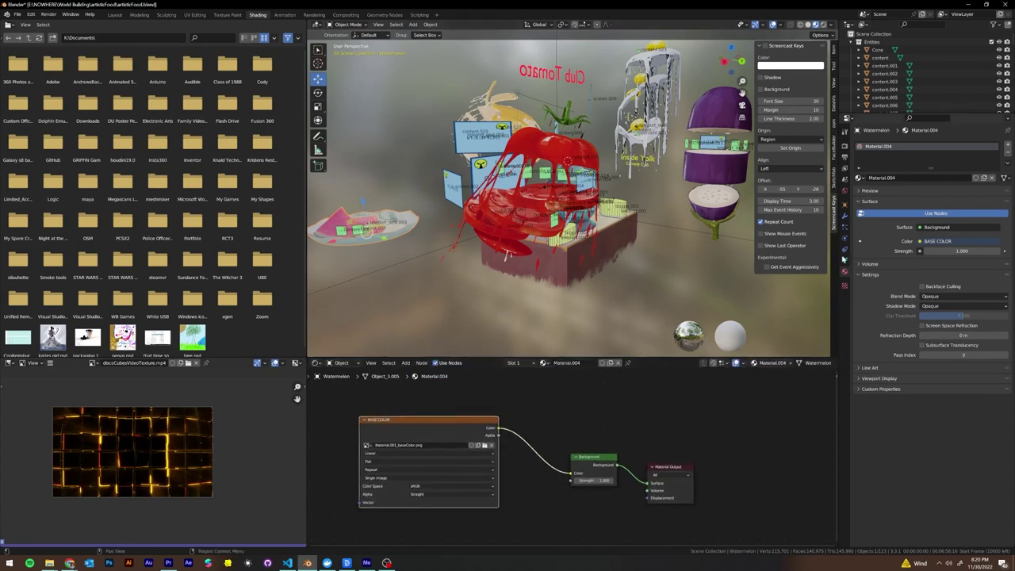
Rename Material.004 to watermelonMaterial and browse for a new image on its texture node.
double_click(880, 147)
type("watermelonMa")
key("Return")
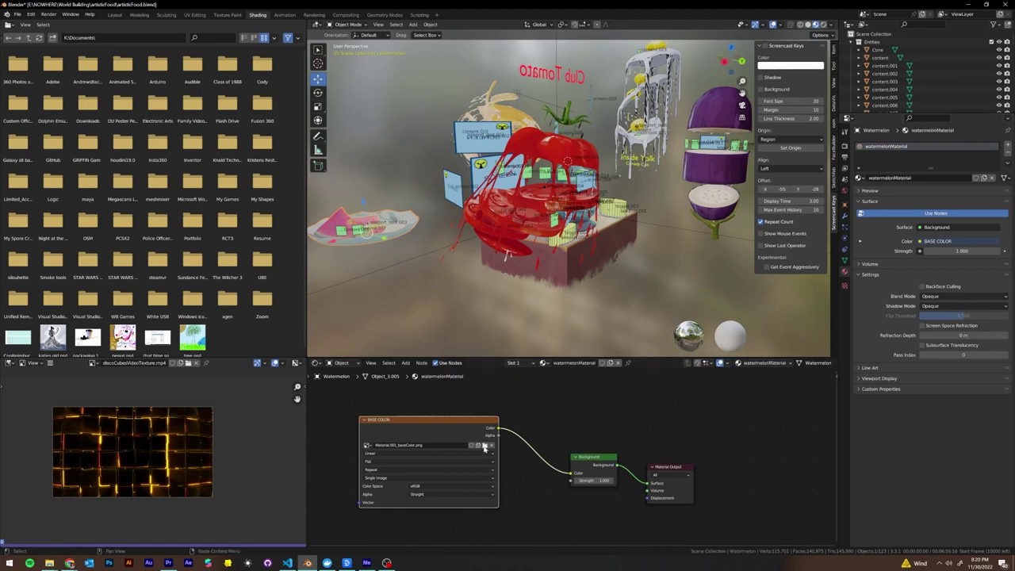
left_click(485, 446)
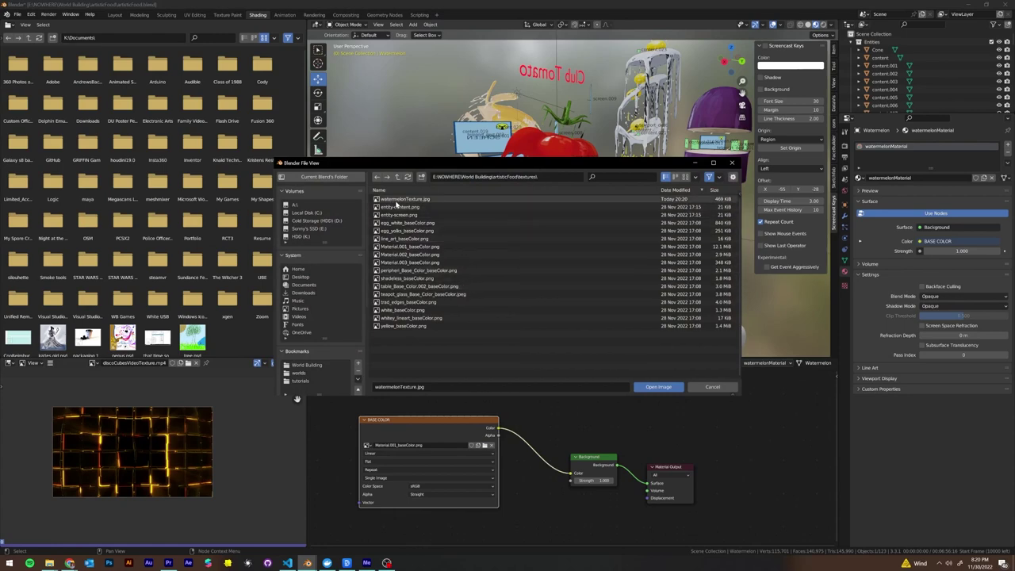
Cancel the image browser, frame the watermelon bowl, and reposition the BASE COLOR node.
key("Escape")
key("KP_Decimal")
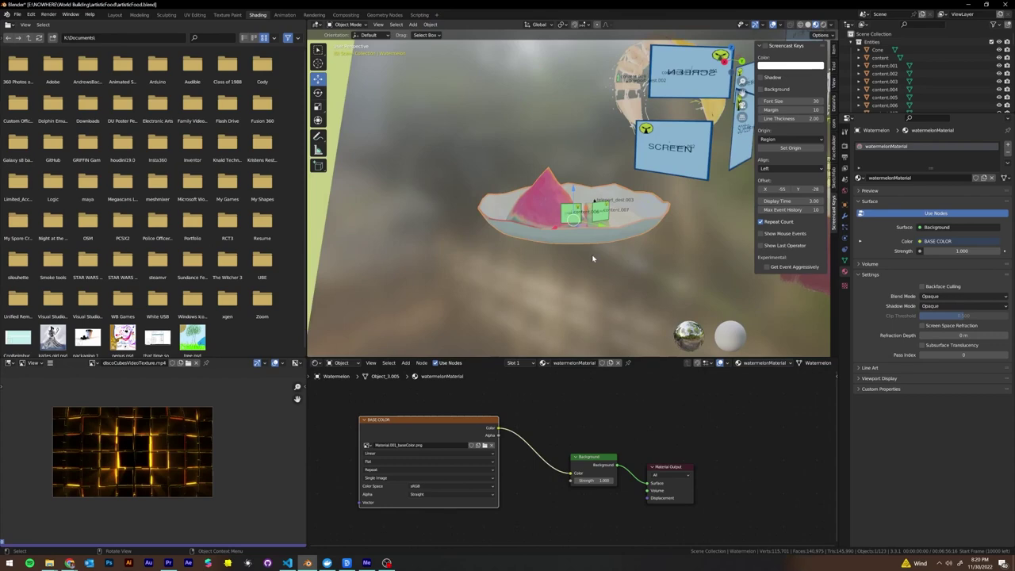
middle_click_drag(592, 258, 484, 262)
scroll(533, 255, "up", 1)
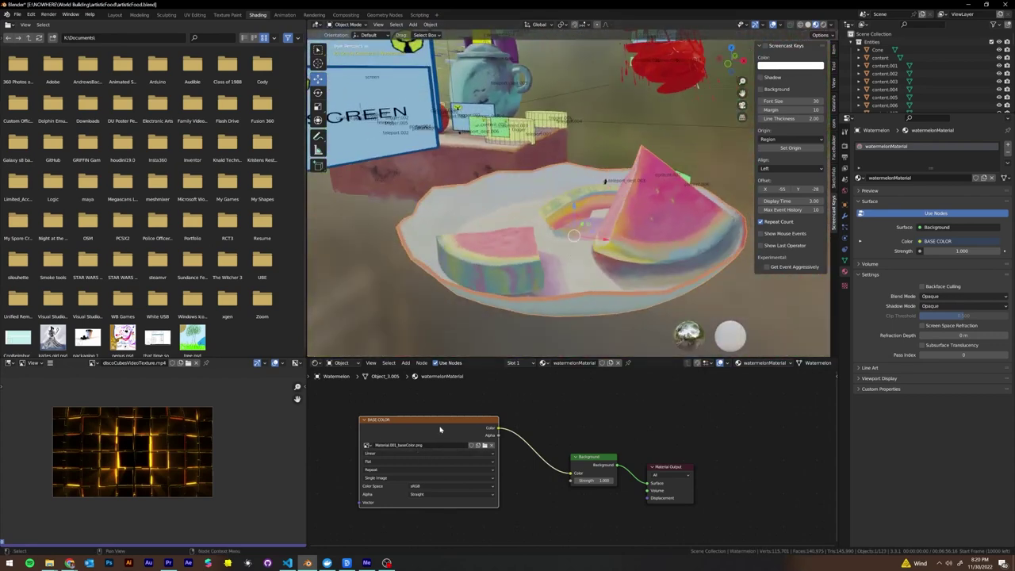
left_click_drag(440, 429, 415, 427)
scroll(476, 268, "down", 3)
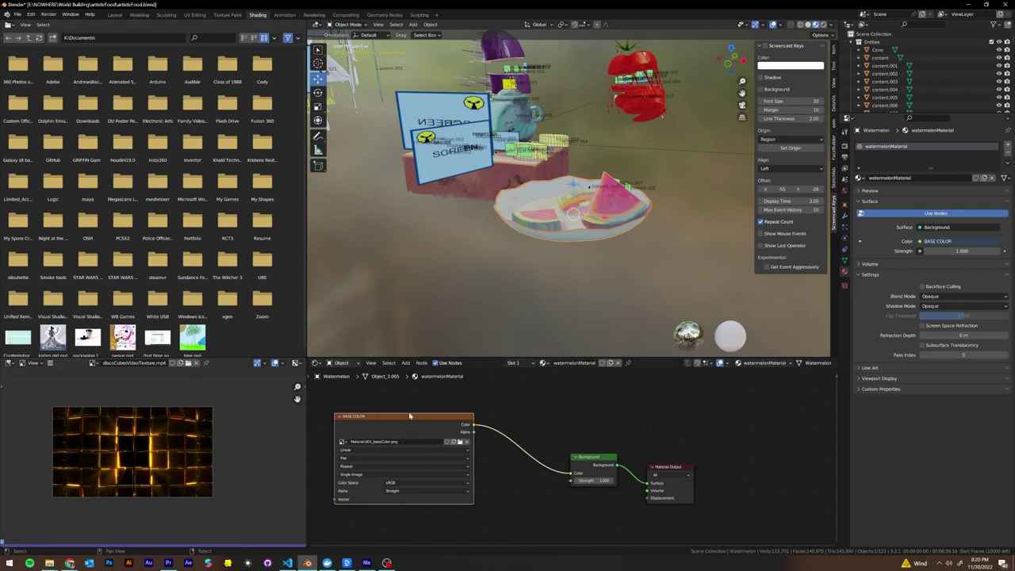
left_click_drag(424, 430, 401, 401)
mouse_move(49, 563)
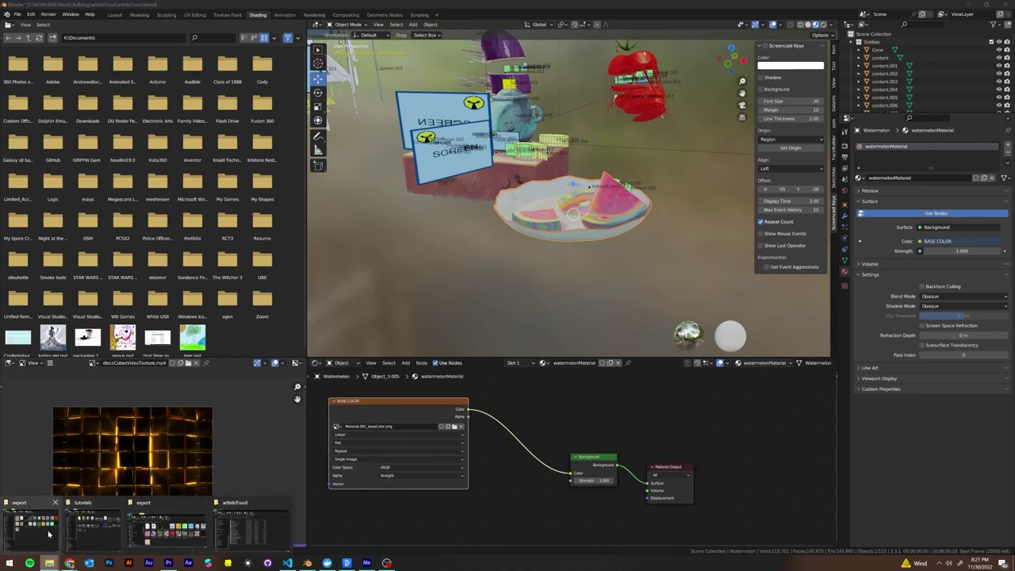
Drag watermelonTexture from the artisticFood textures folder into the Shader Editor as a new node.
left_click(49, 534)
left_click(347, 139)
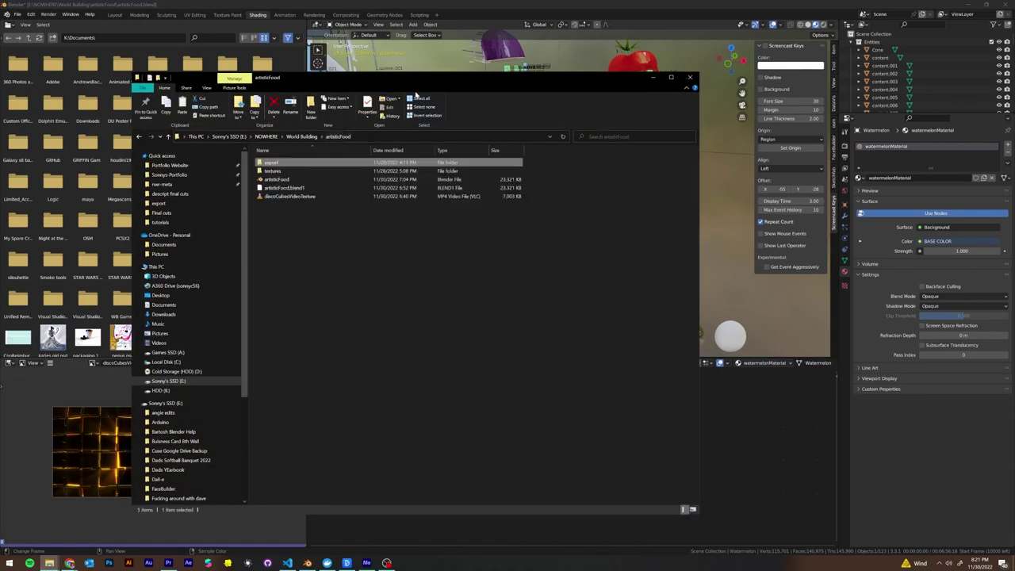
left_click_drag(418, 89, 238, 145)
double_click(107, 229)
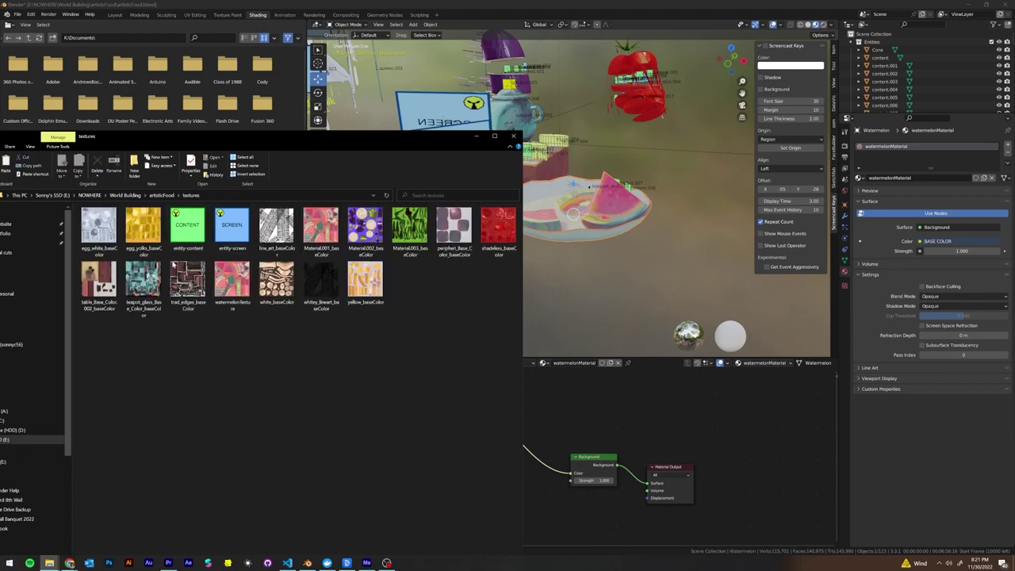
left_click(232, 283)
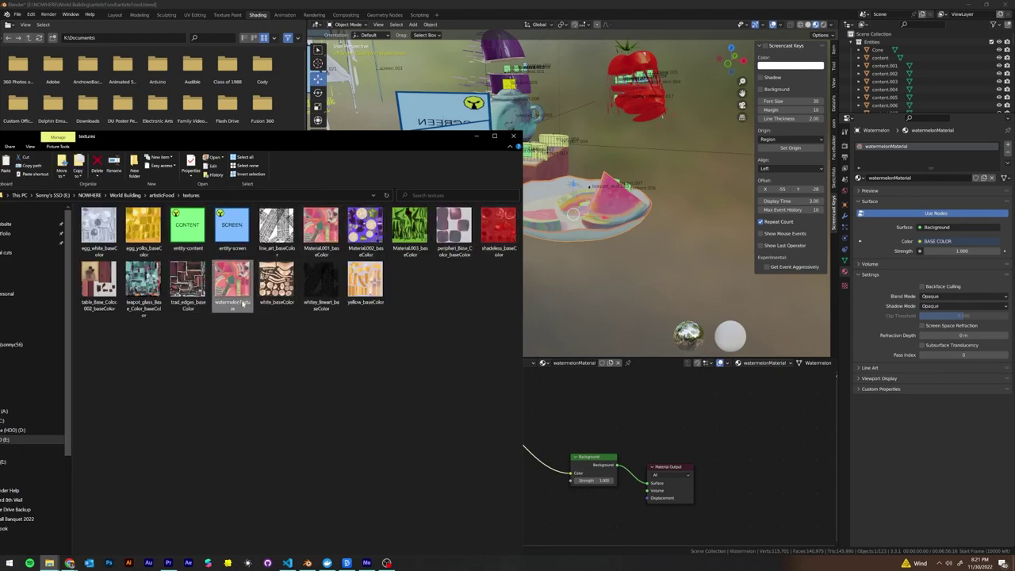
left_click_drag(615, 435, 554, 405)
Delete the dropped image node, reconnect BASE COLOR's Color to Background, and rearrange the nodes.
left_click(746, 413)
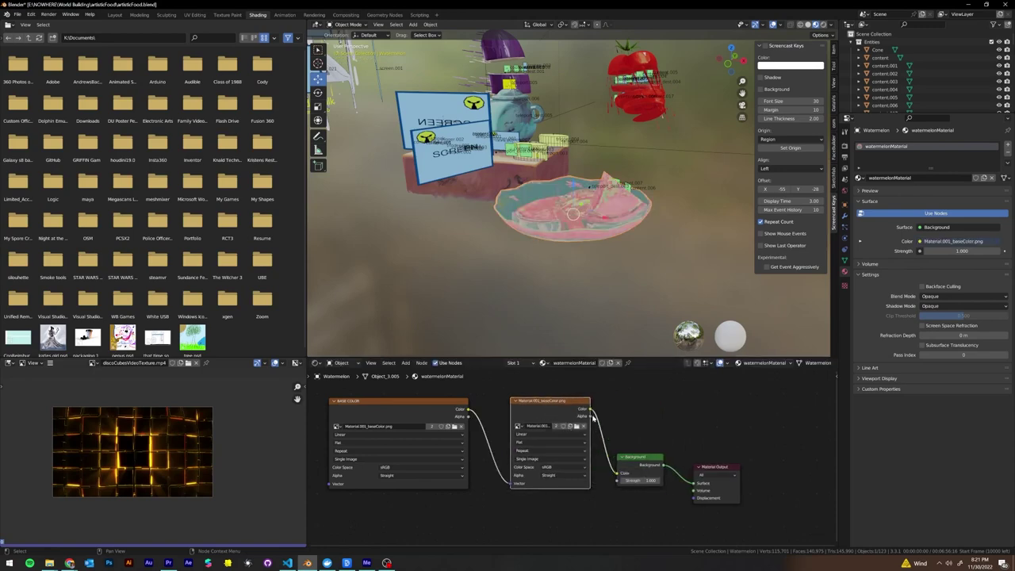
key("x")
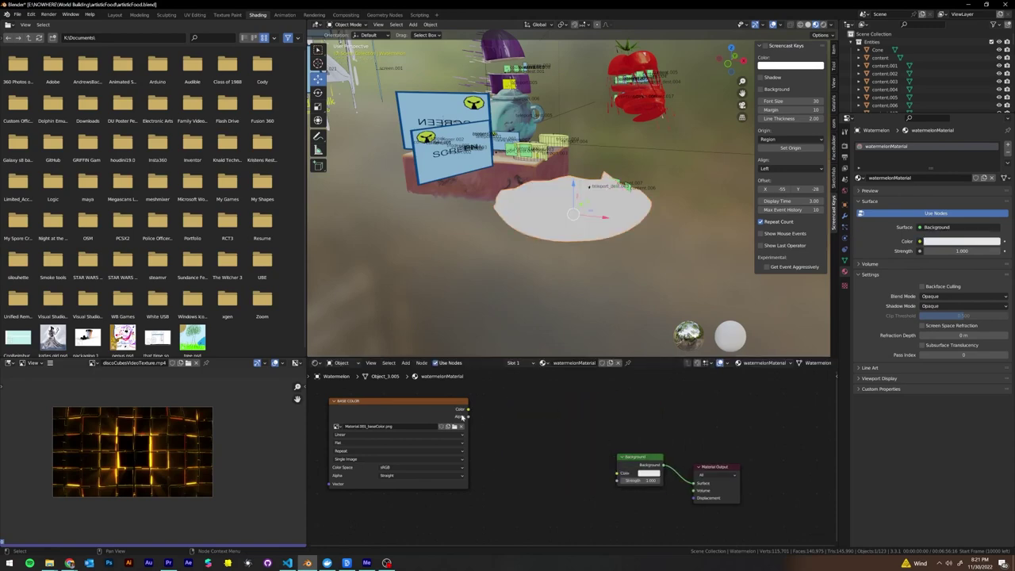
left_click_drag(467, 409, 609, 439)
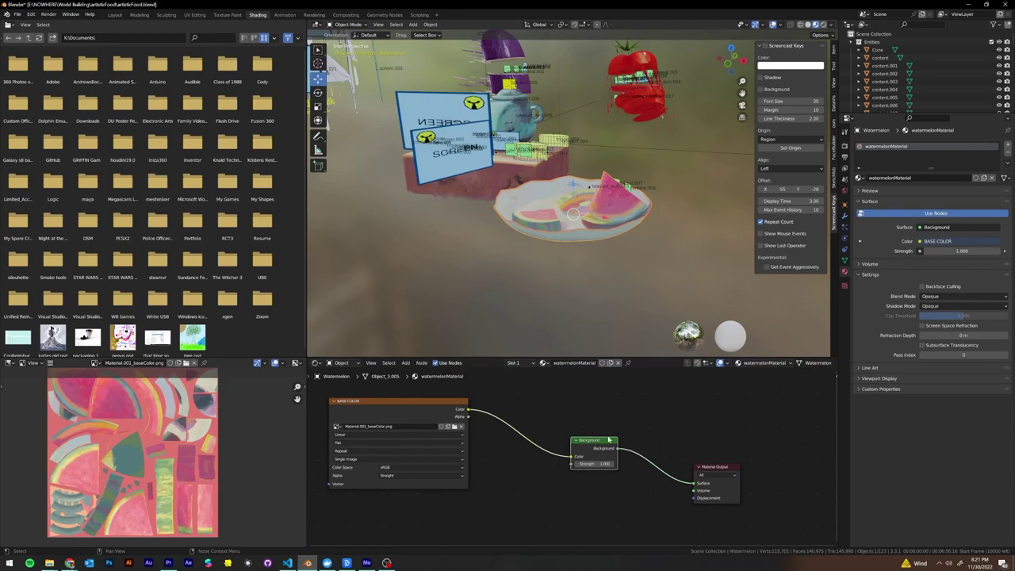
left_click_drag(719, 467, 687, 459)
left_click_drag(598, 442, 576, 439)
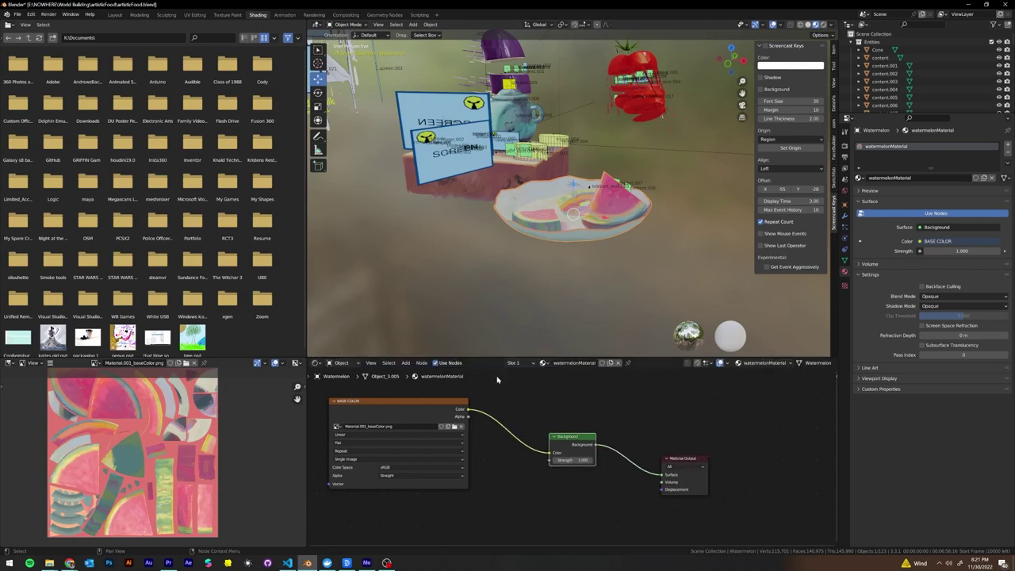
left_click_drag(409, 407, 441, 415)
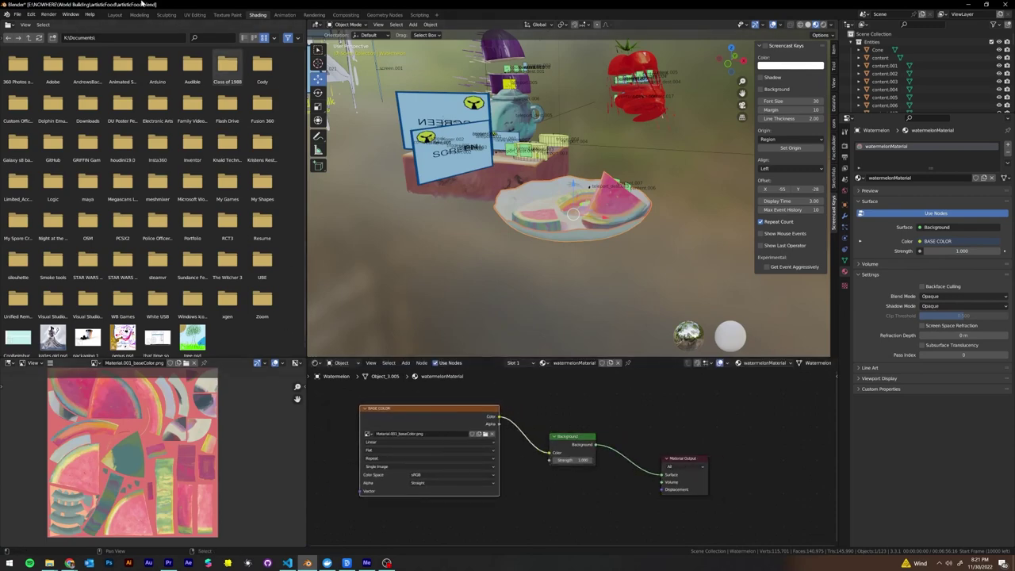
Switch to the Layout workspace and save artisticFood.blend.
left_click(115, 14)
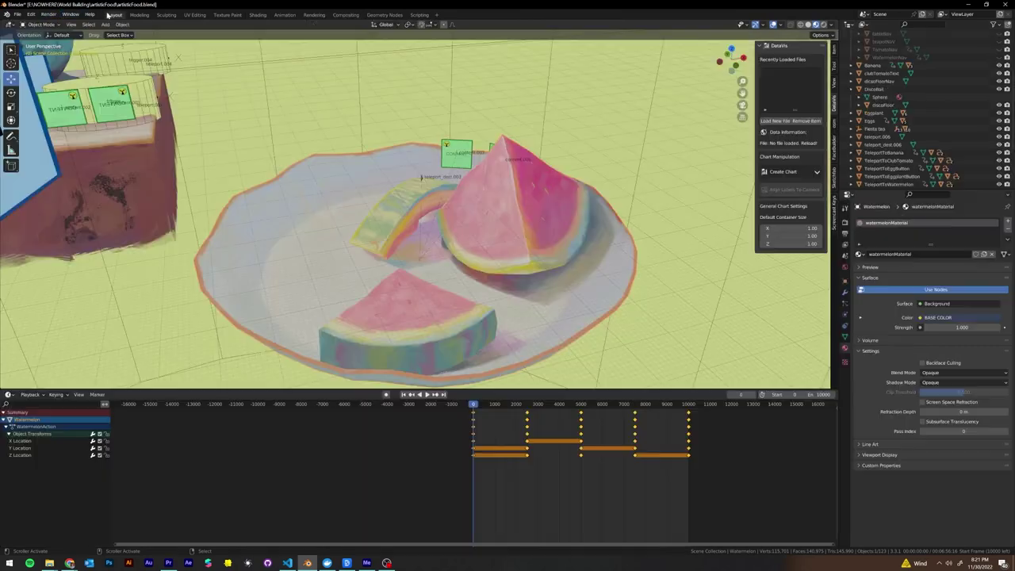
mouse_move(381, 230)
middle_mouse_down()
mouse_move(412, 222)
mouse_move(377, 225)
middle_mouse_up()
scroll(377, 224, "up", 4)
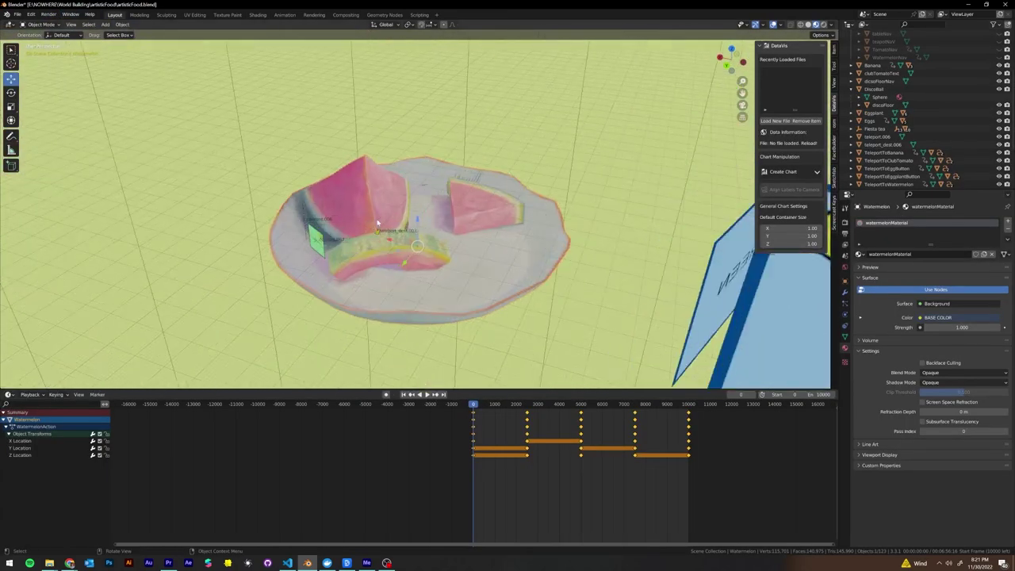
left_click(18, 14)
left_click(50, 68)
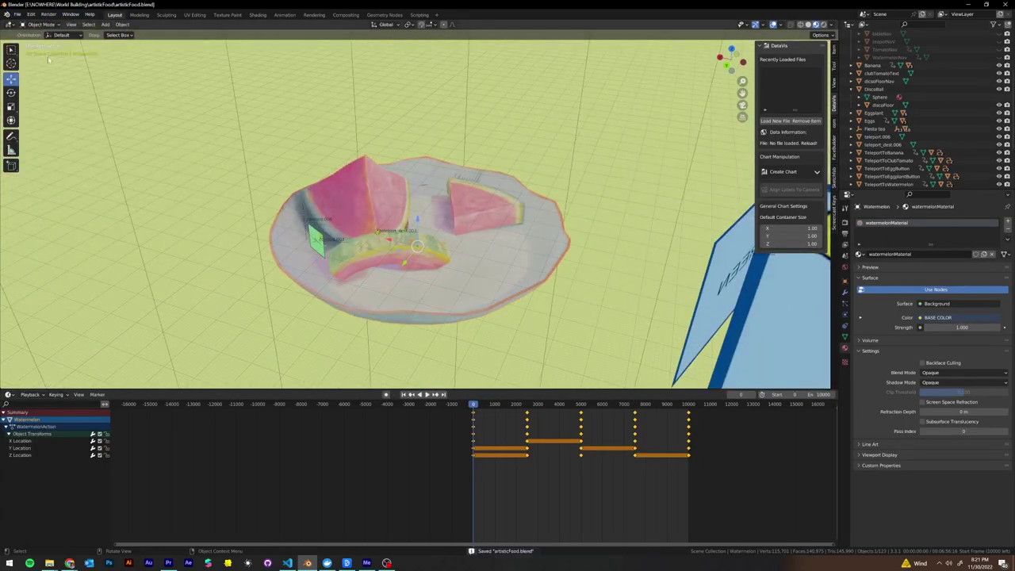
Turn on Automatically Pack Resources to pack the 15 external files into the blend.
left_click(20, 16)
mouse_move(52, 142)
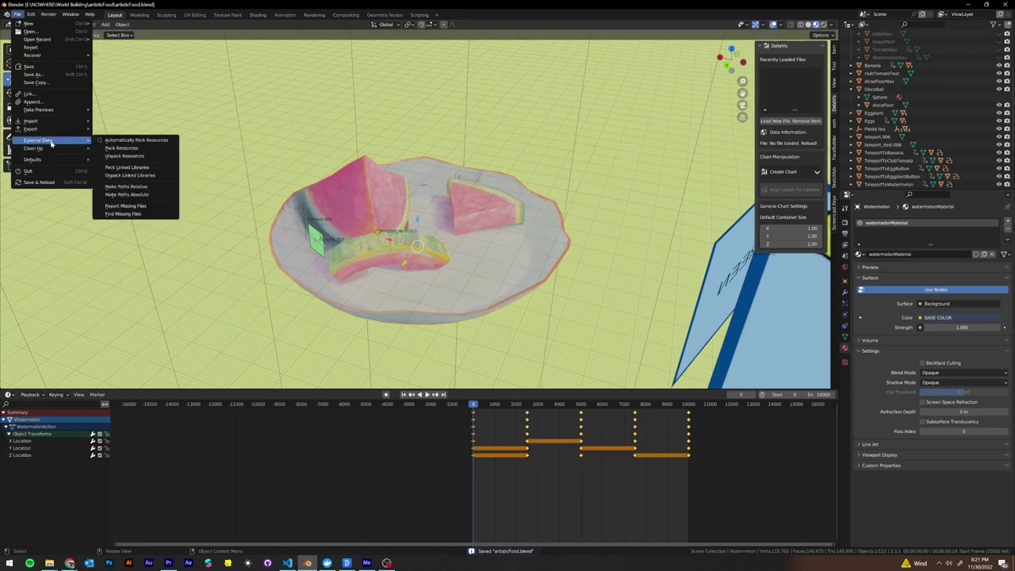
left_click(142, 142)
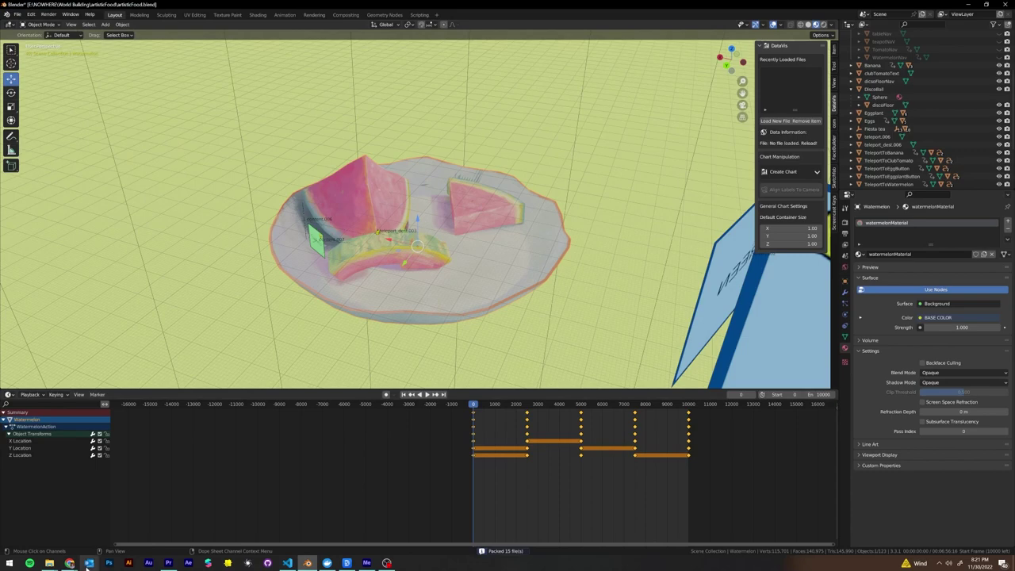
left_click(49, 563)
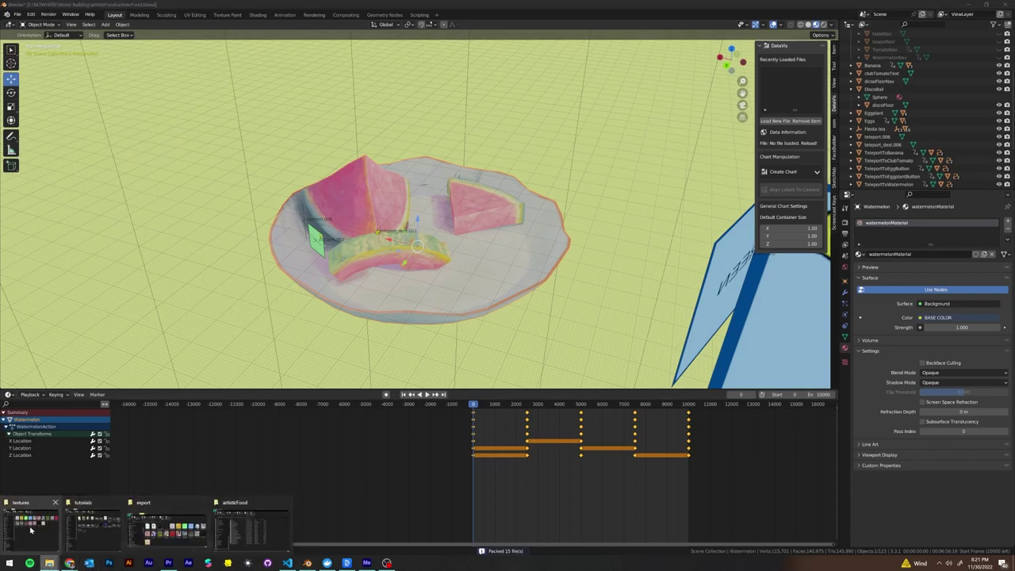
Select all 17 images in the artisticFood textures folder and delete them to the Recycle Bin.
left_click(43, 530)
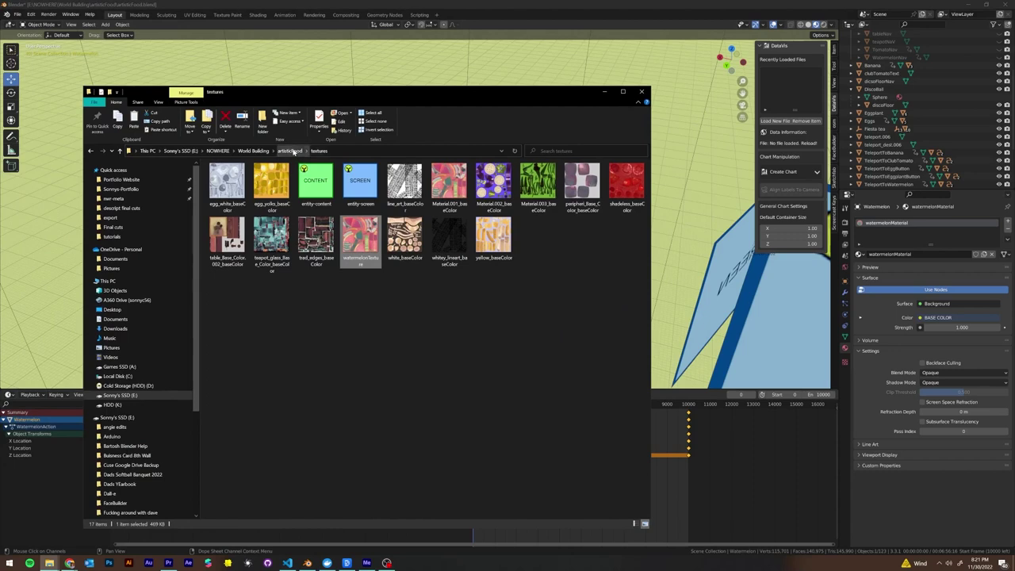
left_click(292, 152)
double_click(230, 175)
left_click(486, 236)
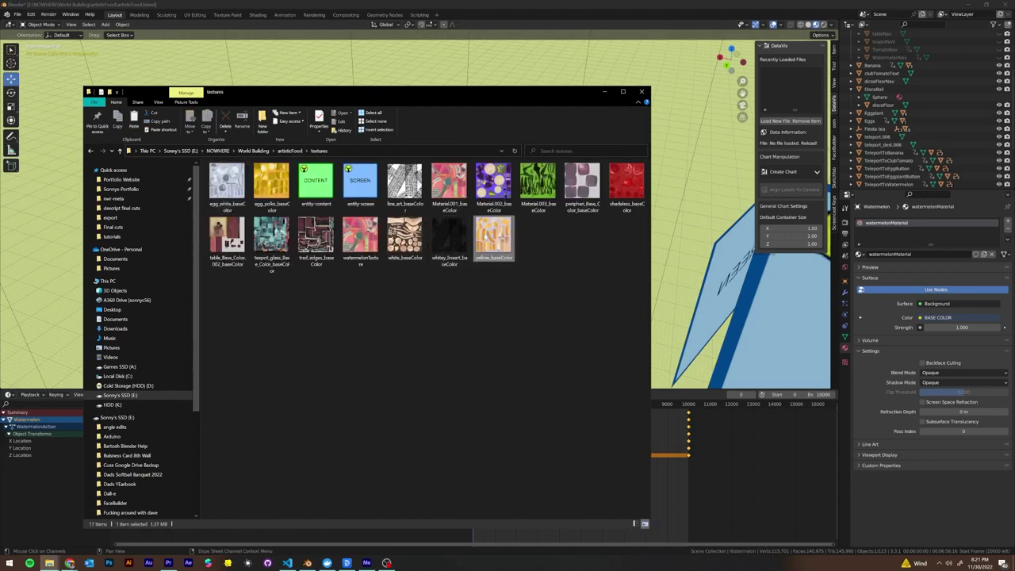
left_click(228, 180, "shift")
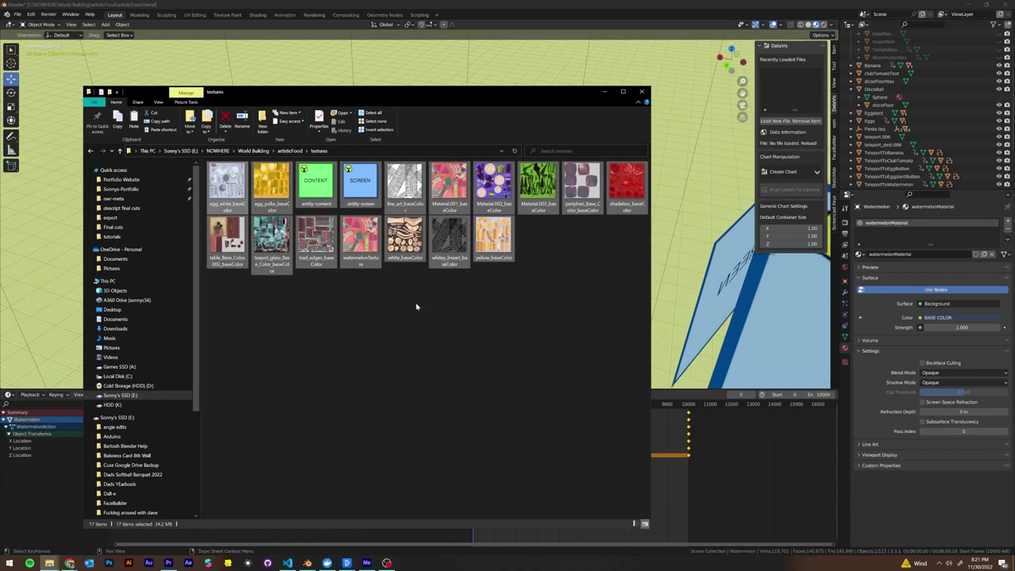
key("Delete")
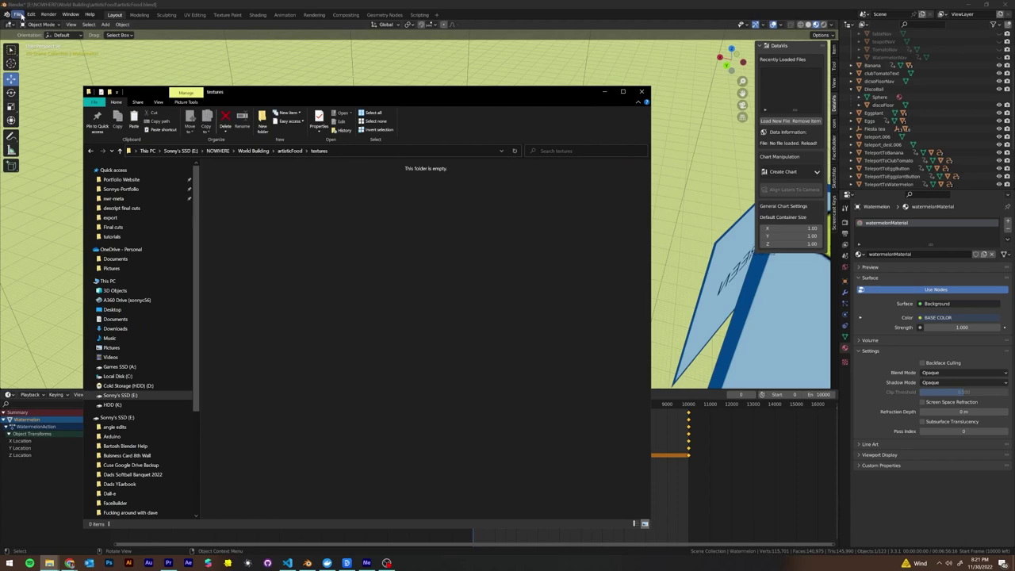
Unpack the 15 textures to the current directory, then pack all resources back into the blend file.
left_click(18, 14)
mouse_move(48, 140)
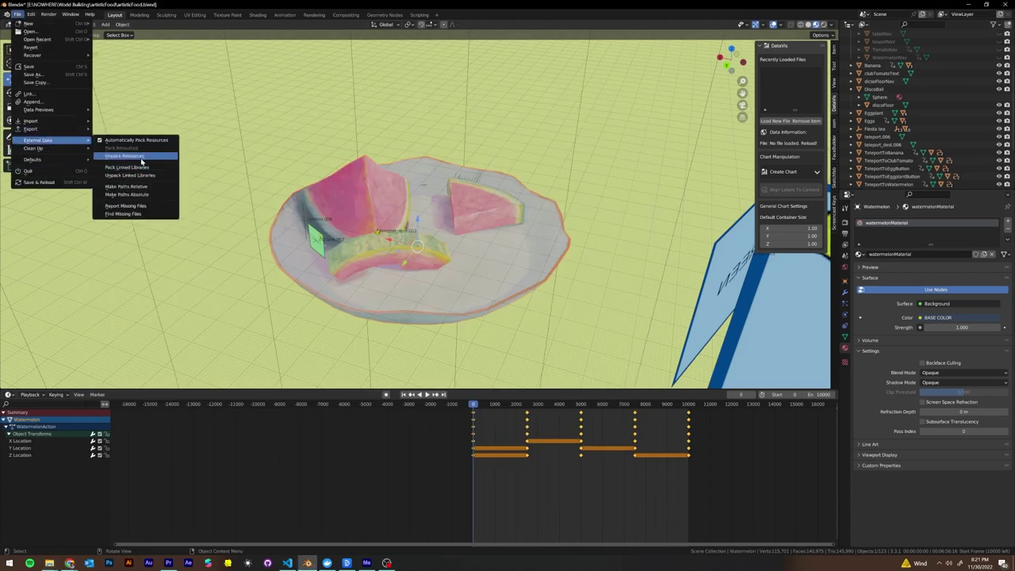
left_click(141, 159)
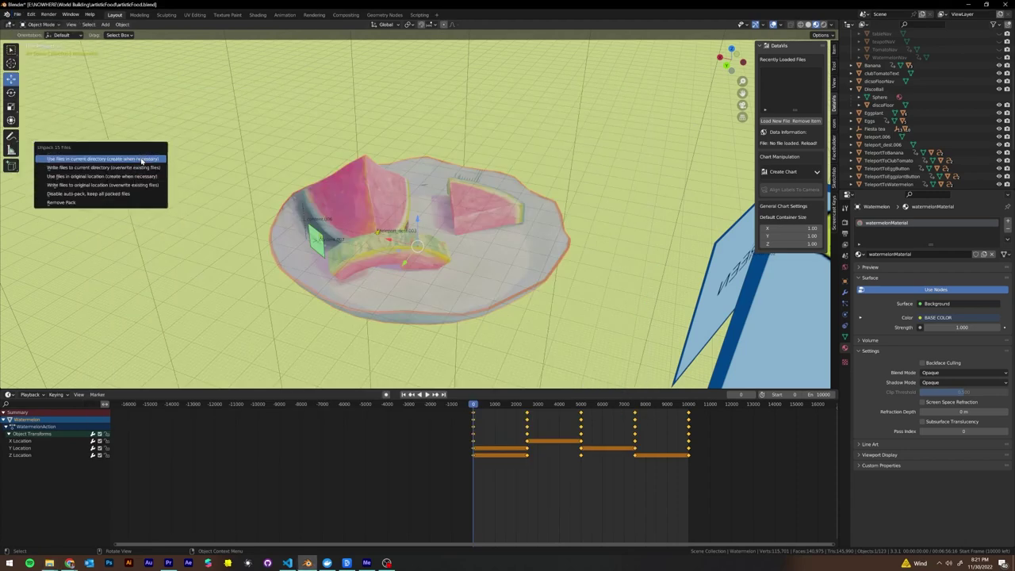
left_click(95, 167)
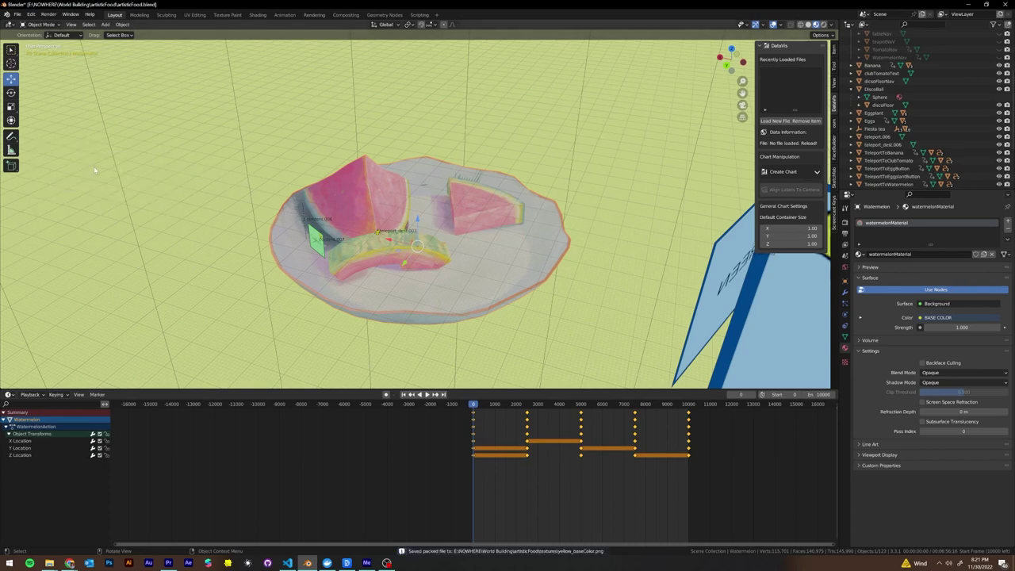
left_click(17, 15)
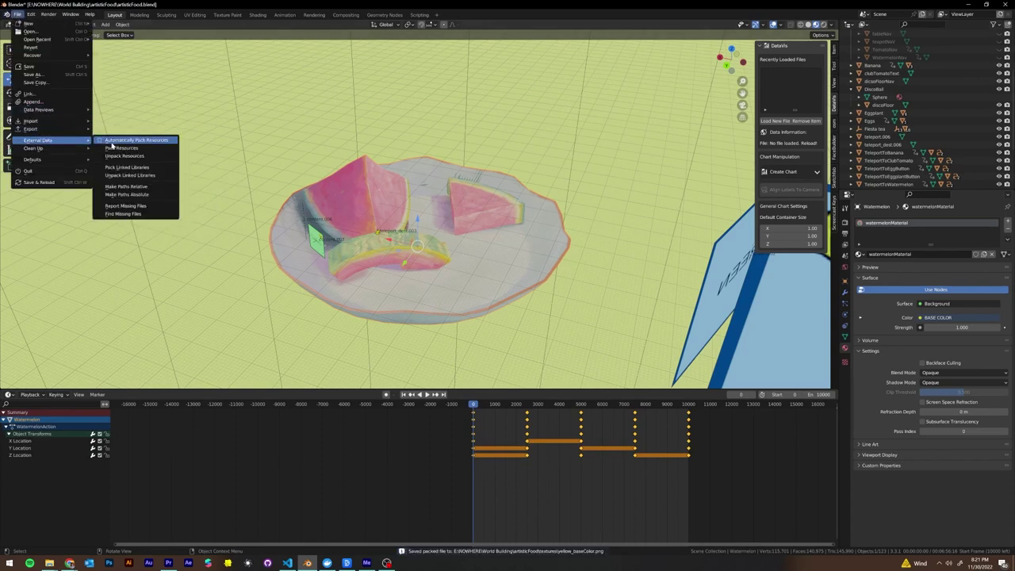
left_click(113, 147)
Check the file sizes of yellow_baseColor, watermelonTexture and line_art_baseColor in the restored textures folder.
mouse_move(50, 563)
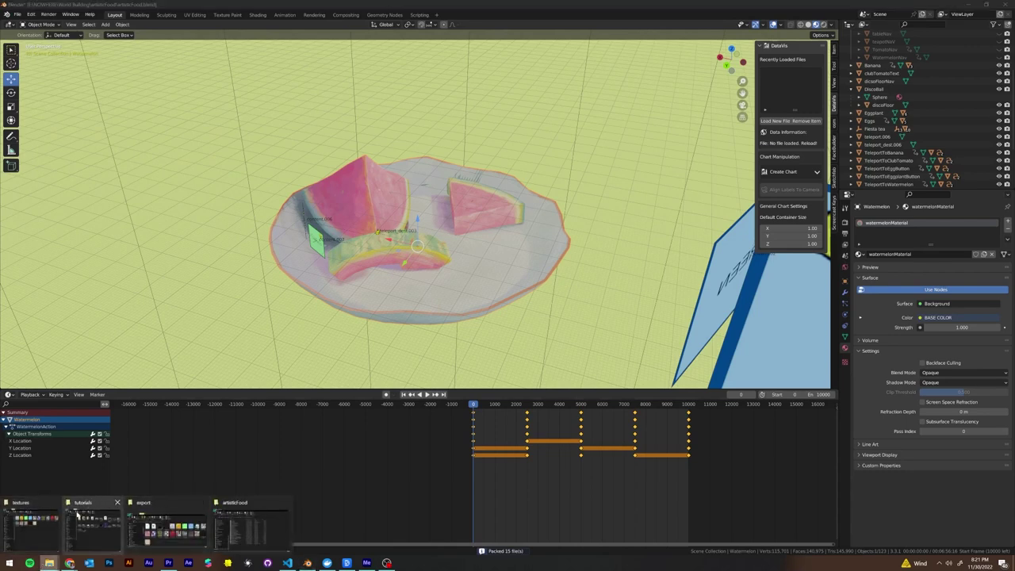
left_click(51, 524)
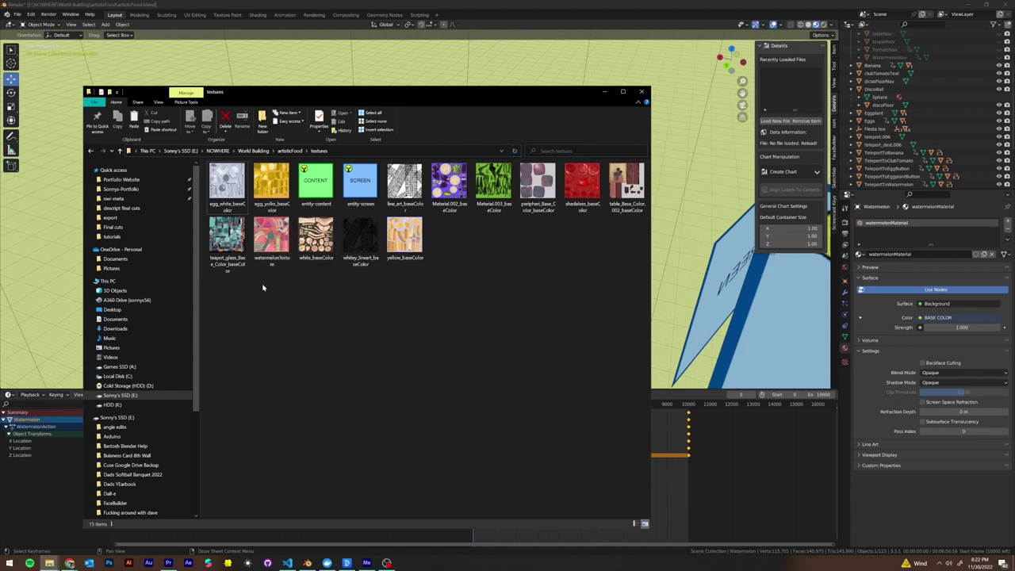
left_click(404, 236)
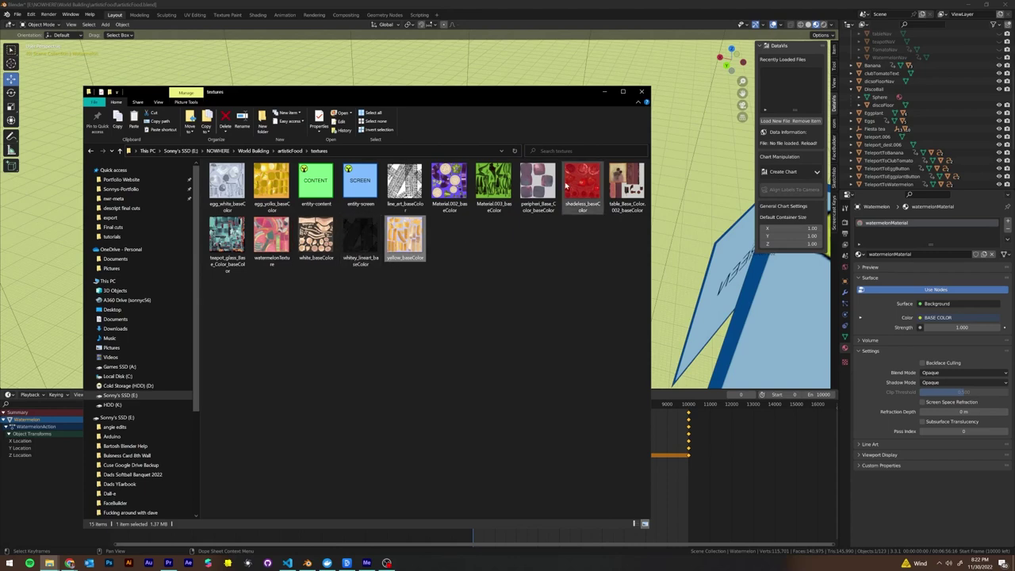
left_click(491, 347)
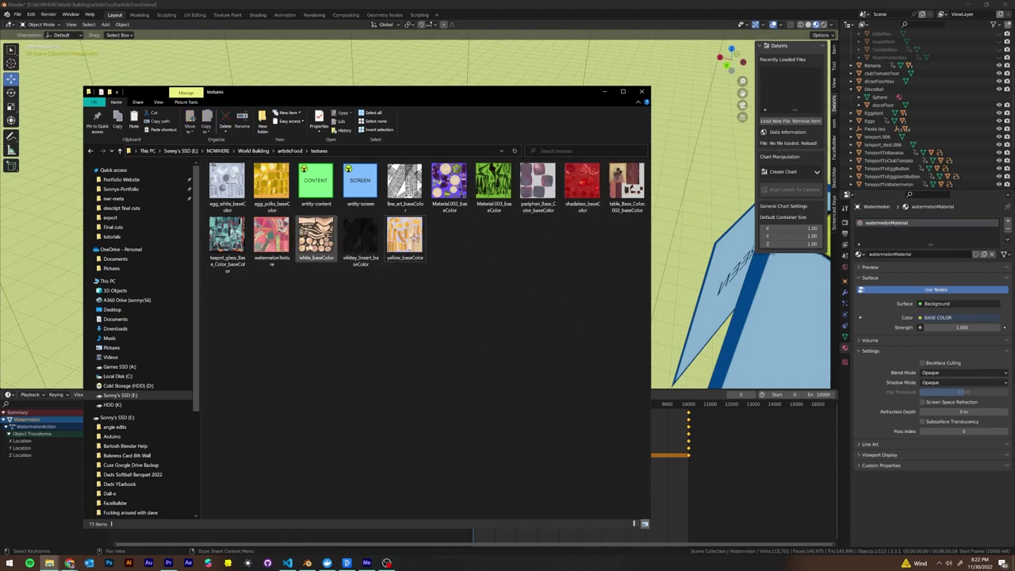
left_click(264, 252)
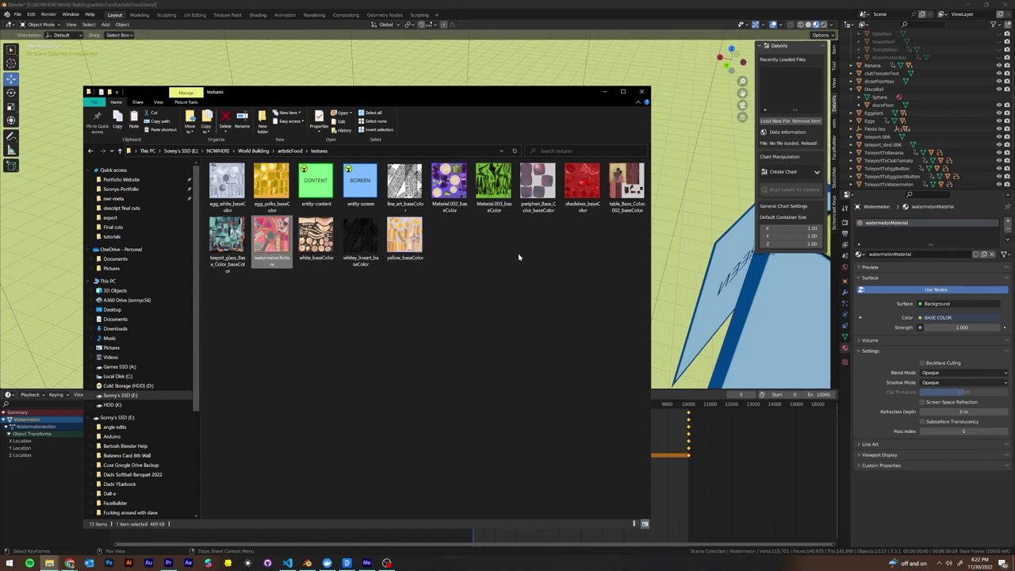
left_click(405, 187)
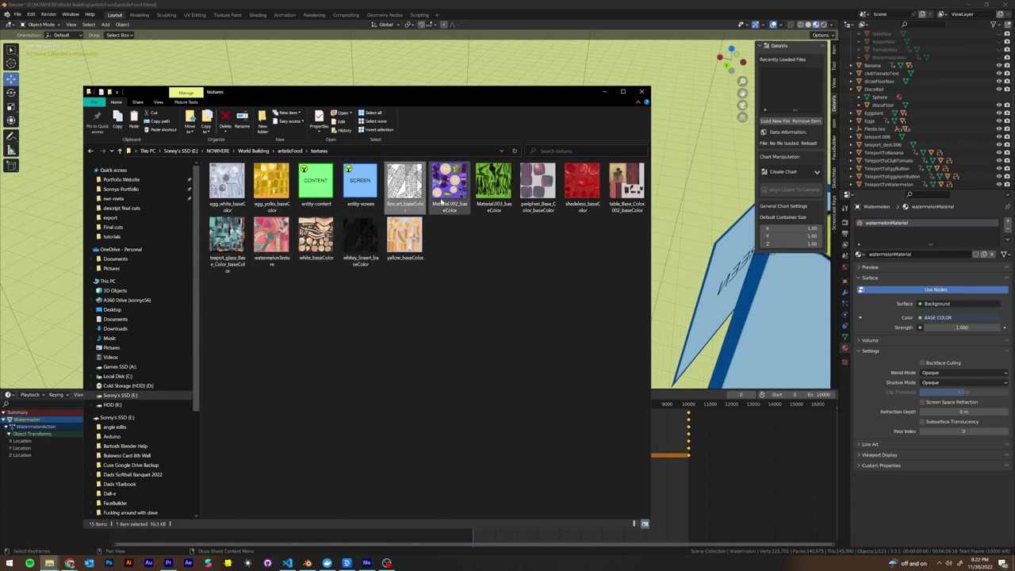
Sort the texture images in the folder by Size.
left_click(369, 339)
right_click(368, 339)
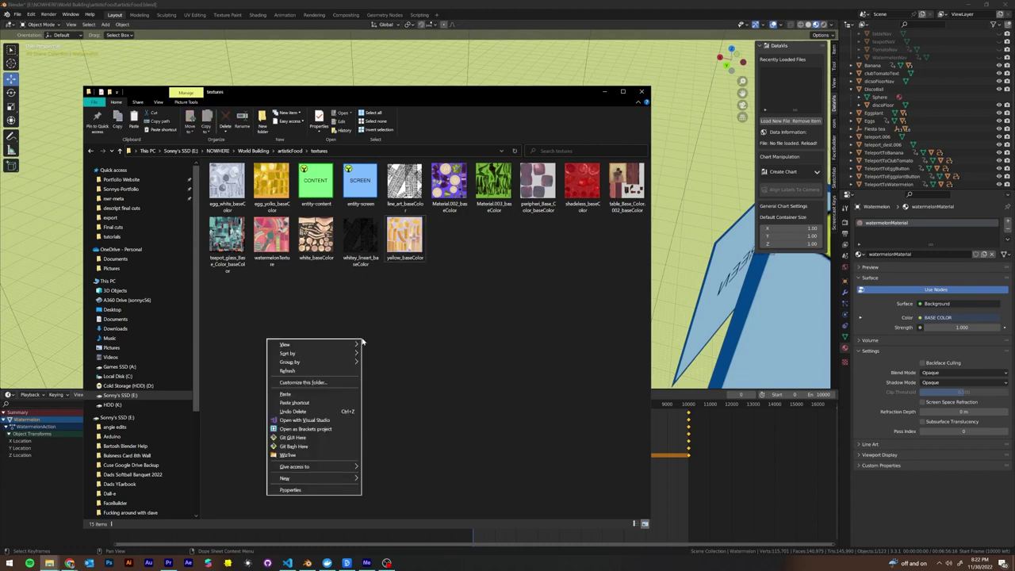
left_click(515, 288)
right_click(462, 283)
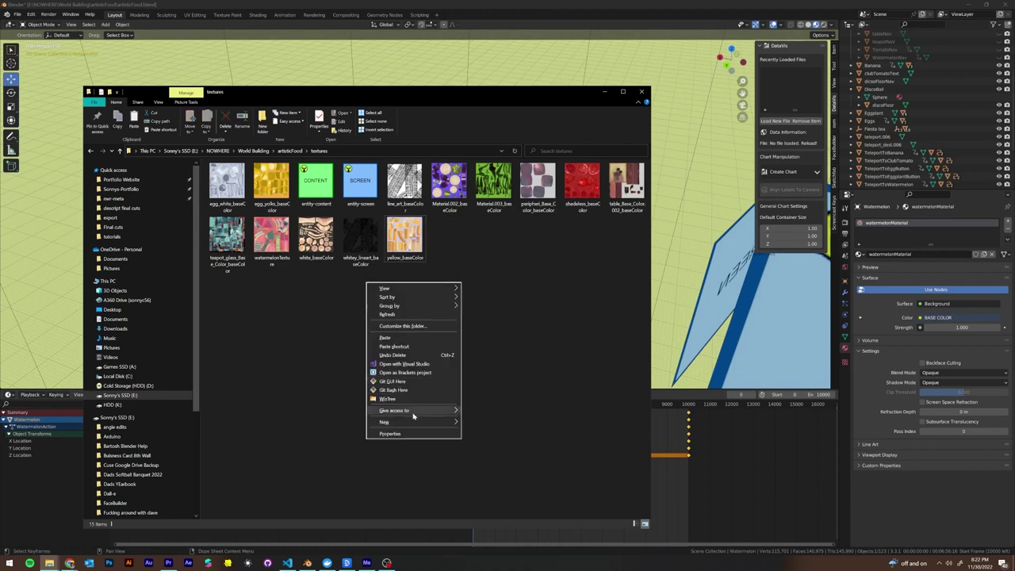
mouse_move(435, 298)
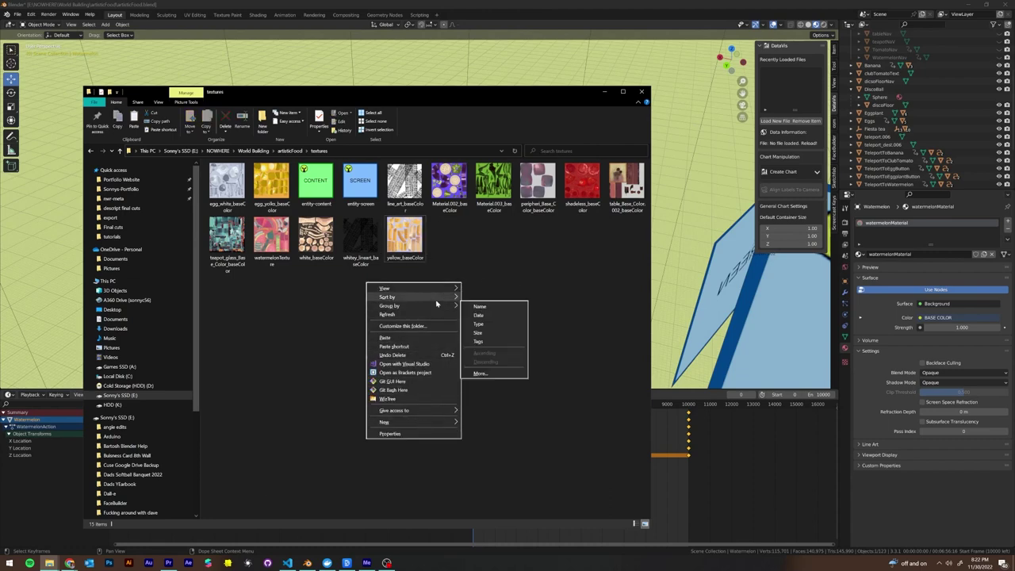
left_click(478, 323)
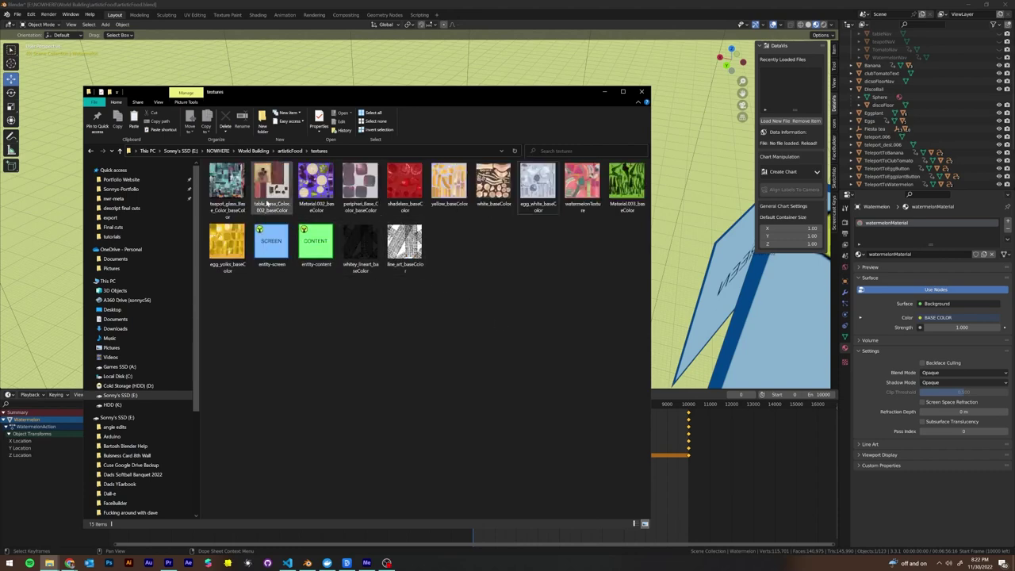
Compare sizes of teapot_glass, table_Base_Color.002, Material.002, peripheri_Base_Color and egg_white_baseColor textures.
left_click(238, 180)
left_click(274, 182)
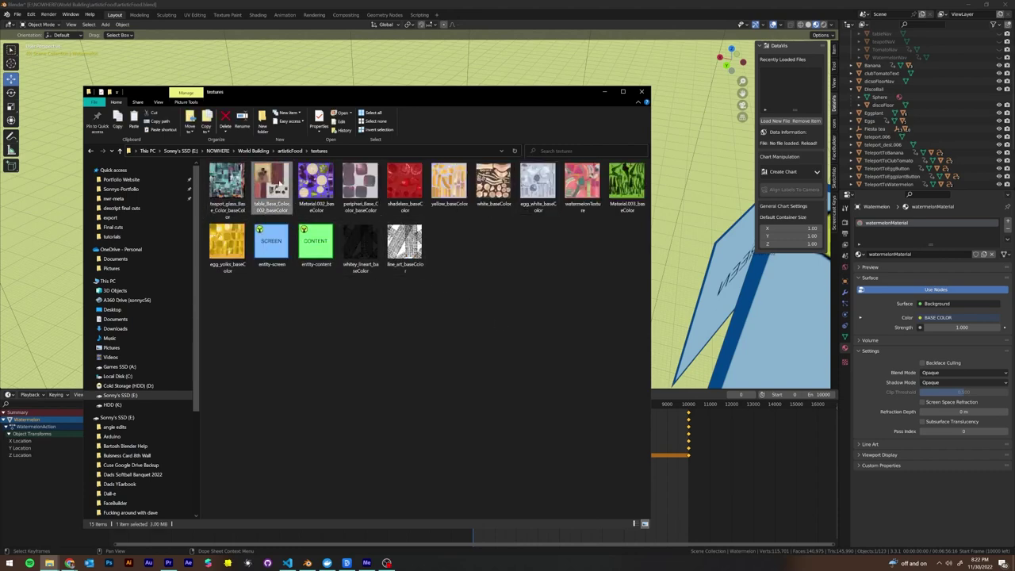
left_click(315, 186)
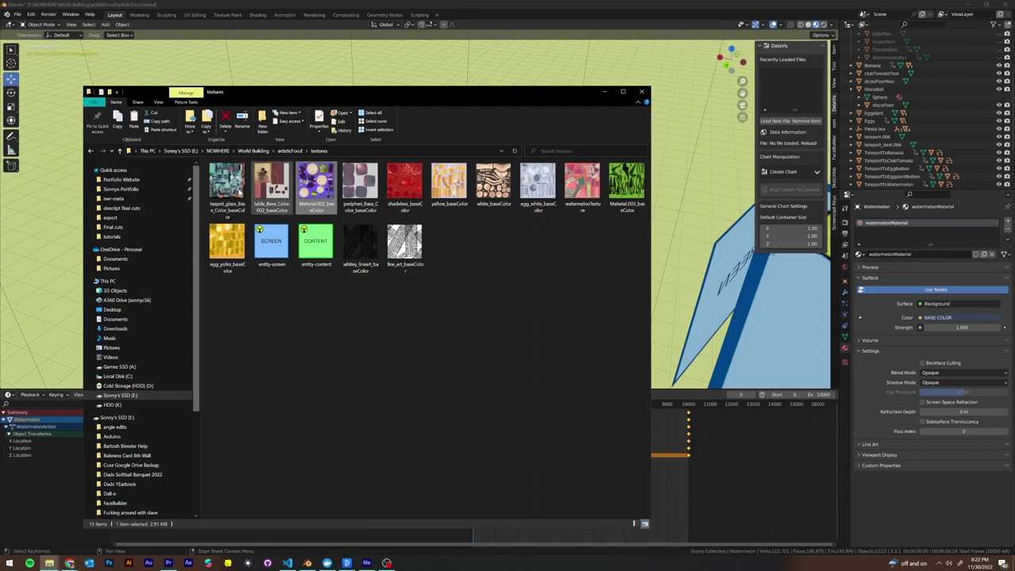
left_click(272, 182)
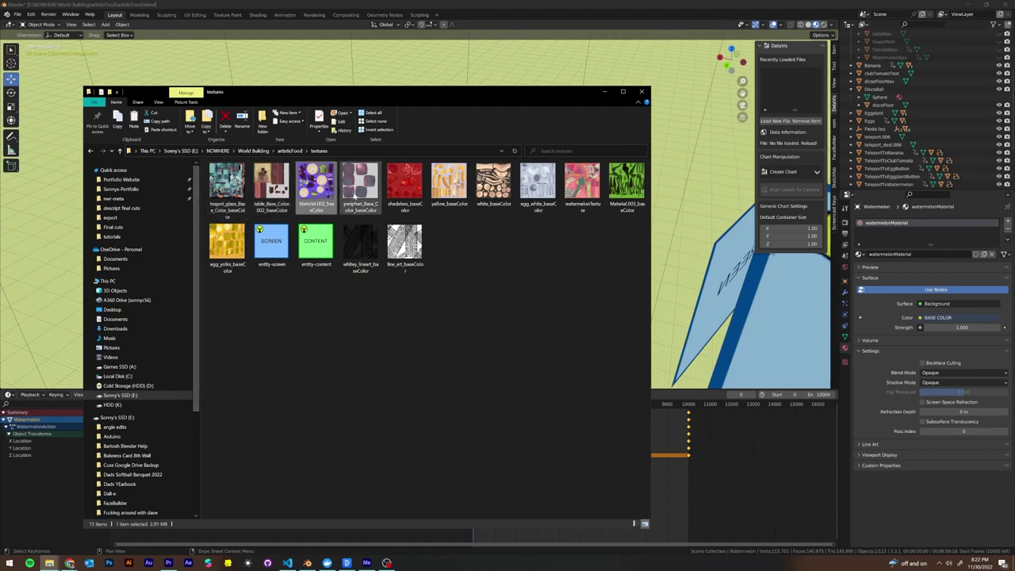
left_click(354, 198)
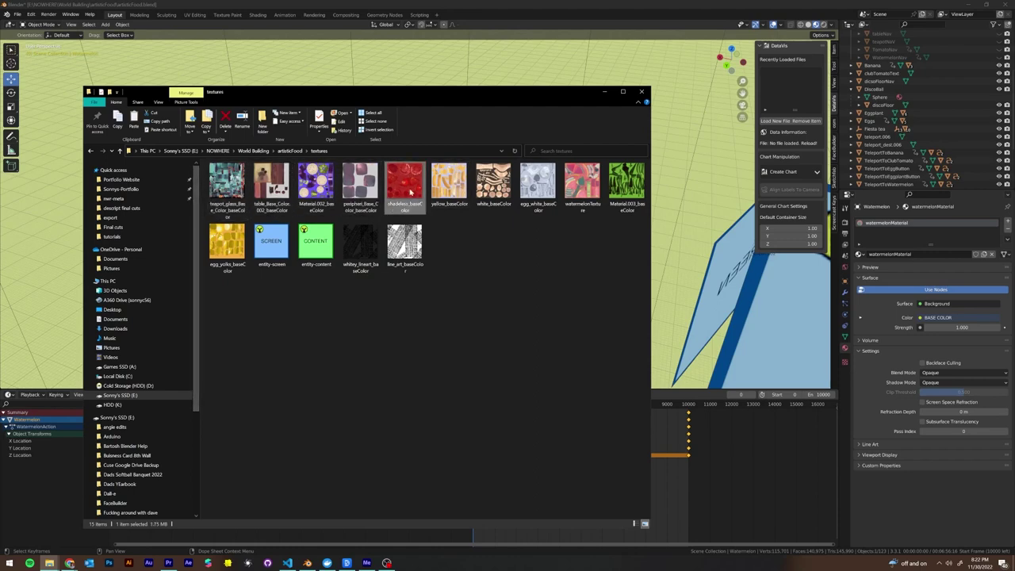
left_click(537, 183)
left_click(221, 192)
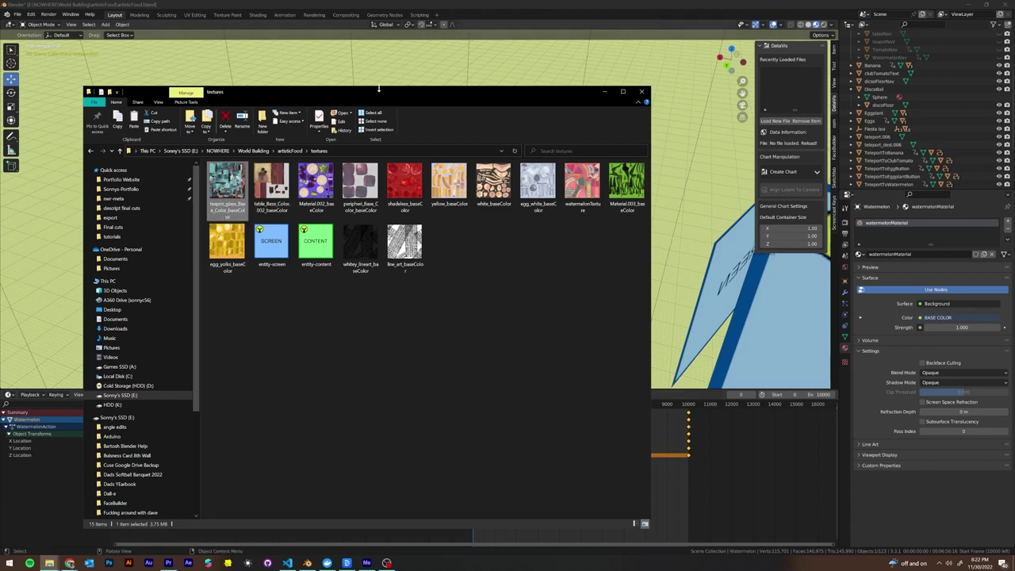
Shift the Explorer window to the left and orbit and zoom around Blender's food scene.
middle_click_drag(766, 295, 647, 119)
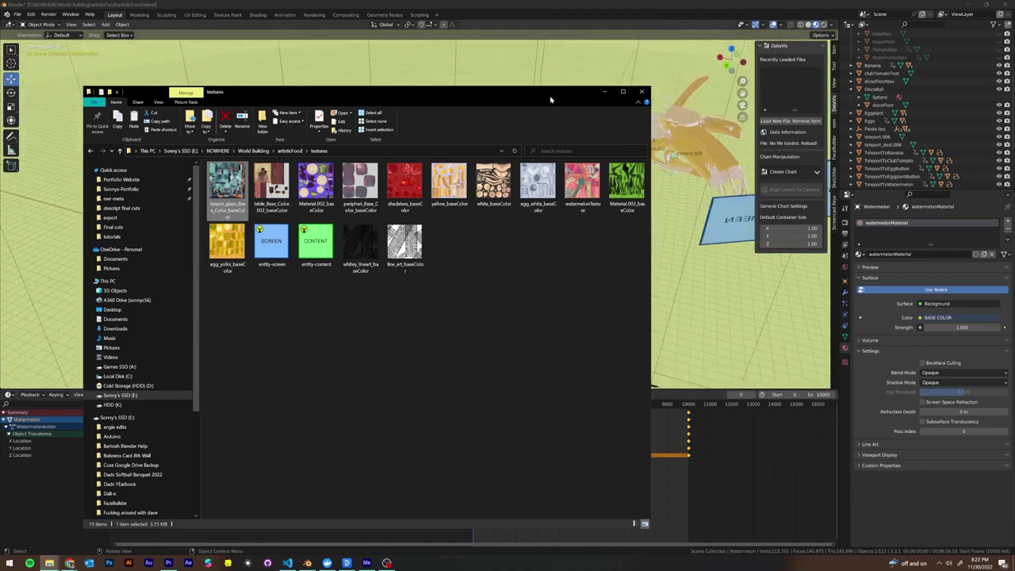
left_click_drag(550, 100, 474, 96)
left_click_drag(322, 82, 172, 92)
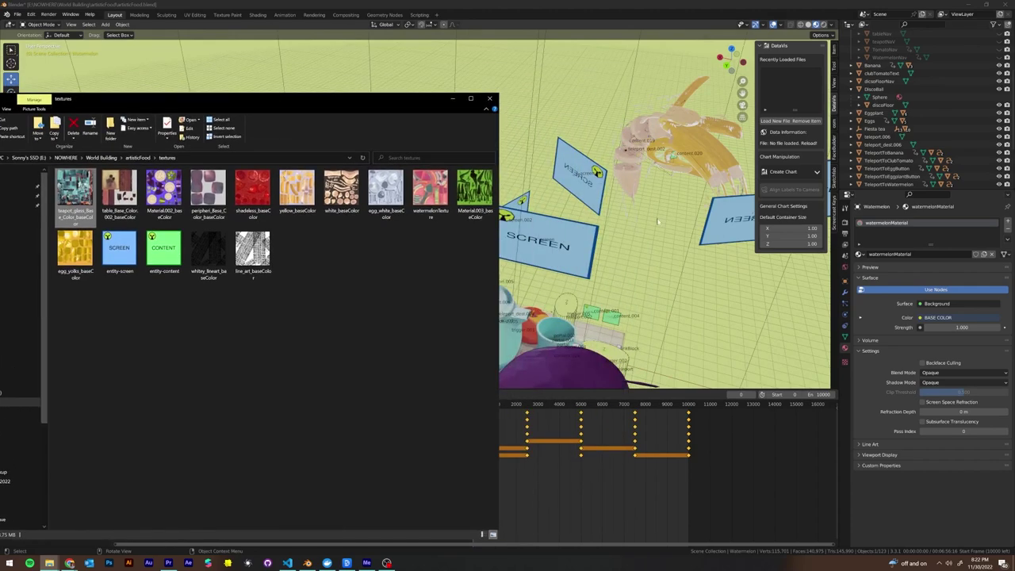
middle_click_drag(592, 343, 433, 255)
scroll(419, 273, "up", 3)
scroll(434, 254, "up", 2)
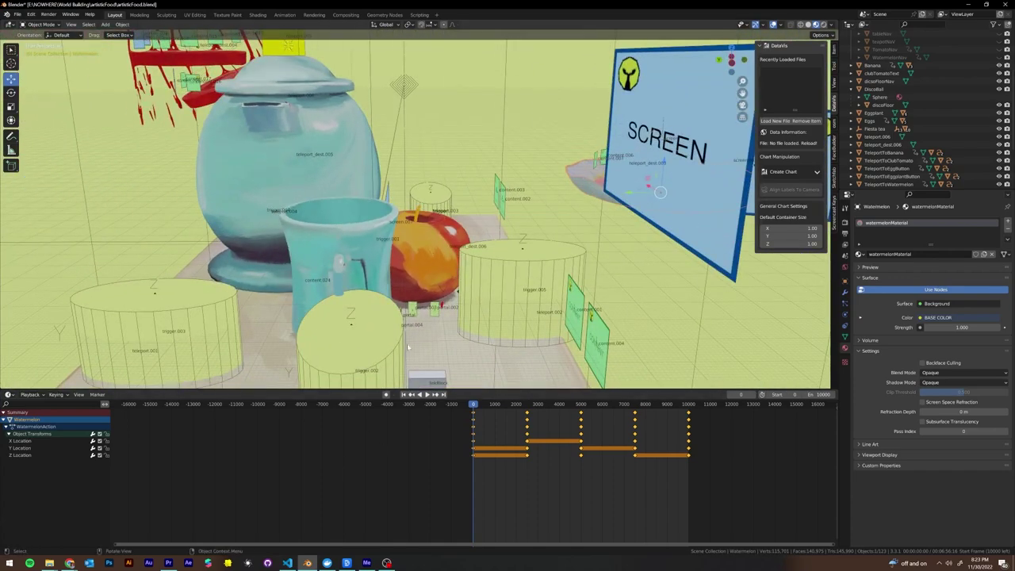
middle_click_drag(407, 343, 421, 328)
Bring the textures window back into view and select teapot_glass_Base_Color_baseColor, showing 3.75 MB.
mouse_move(49, 563)
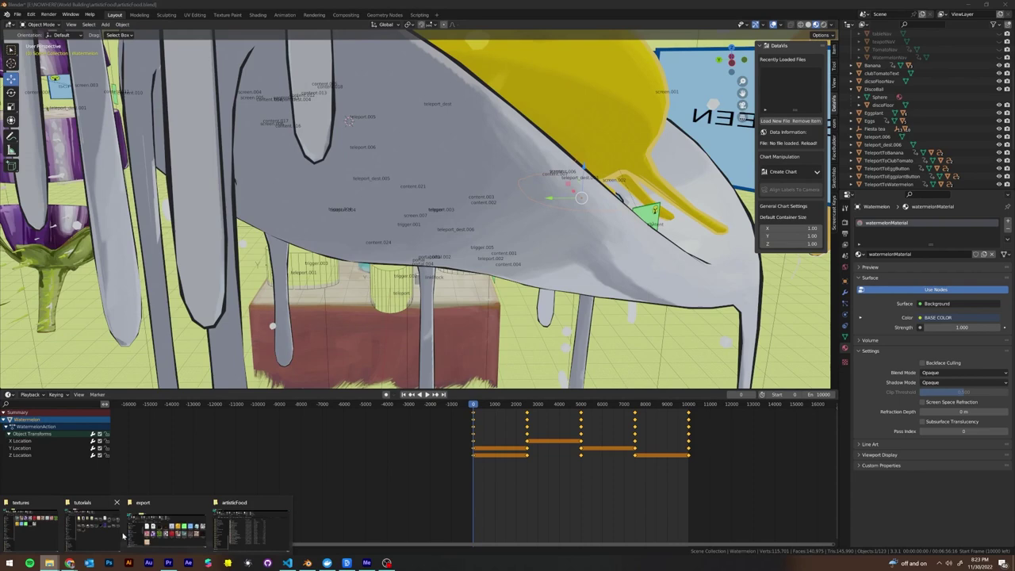
left_click(30, 523)
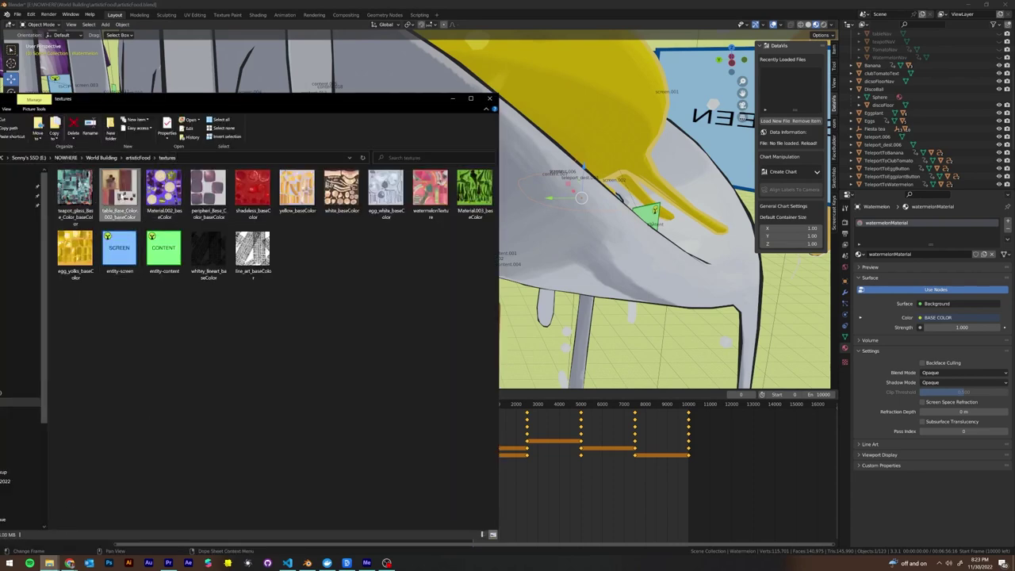
left_click_drag(158, 103, 219, 104)
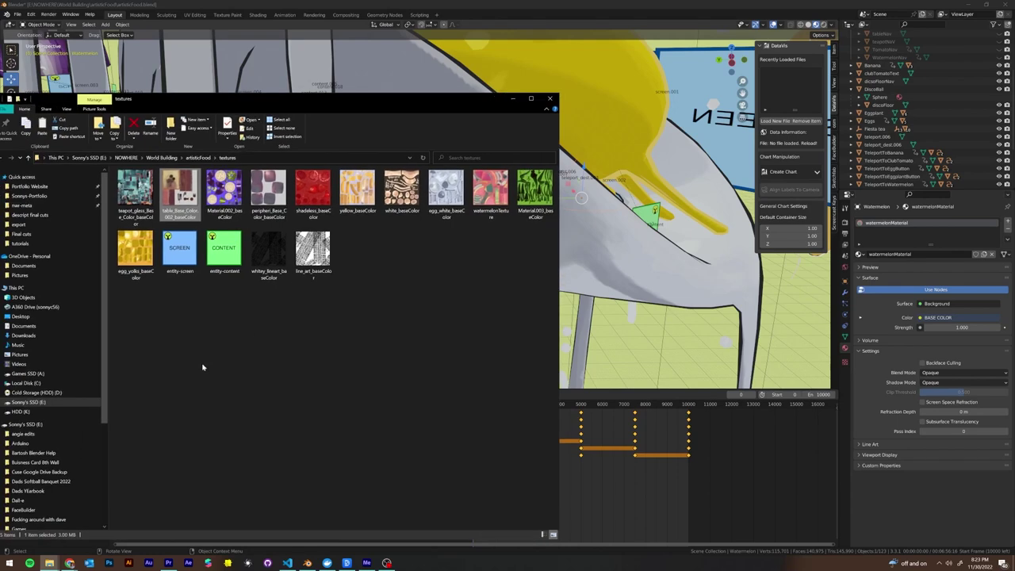
left_click(135, 204)
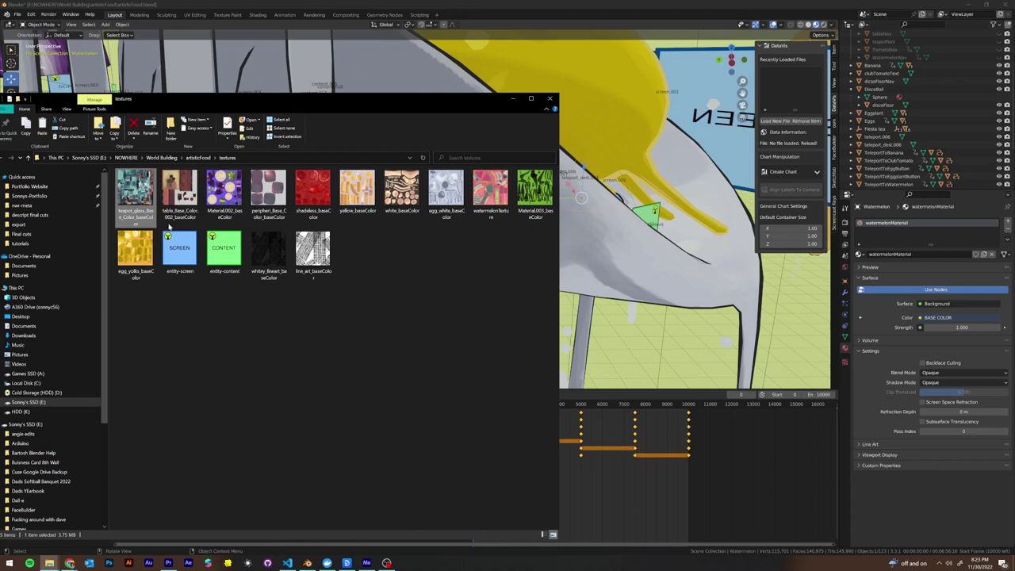
Switch to the Texture Paint workspace, keeping Material.001_baseColor.png in the image editor.
left_click(513, 100)
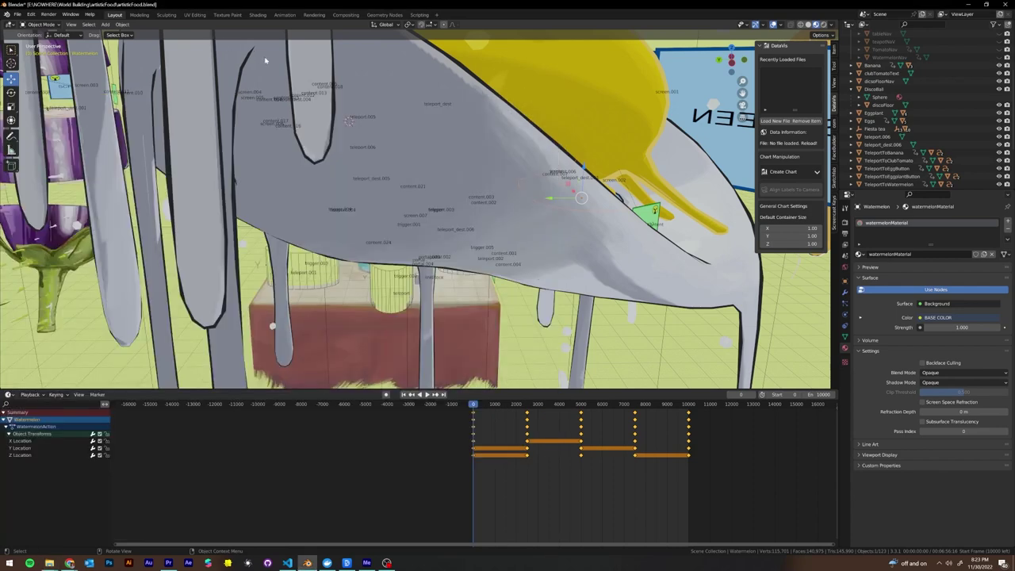
left_click(228, 15)
left_click(148, 25)
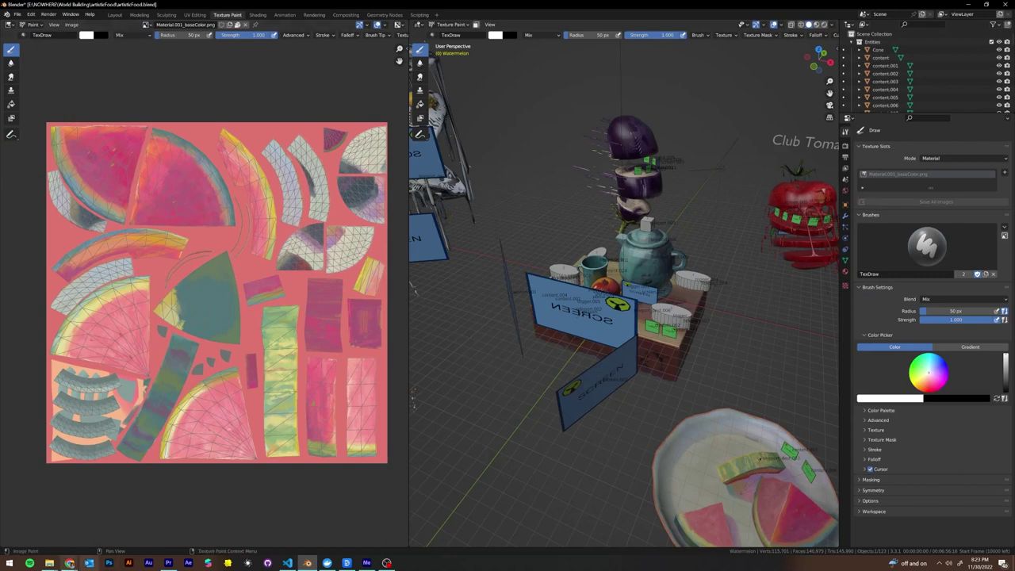
left_click(49, 563)
left_click(30, 525)
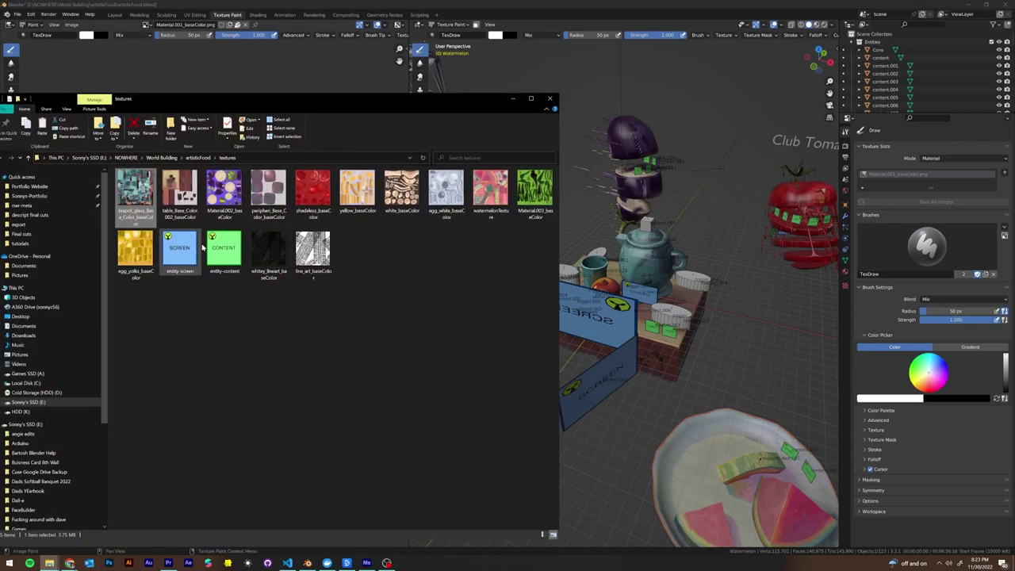
left_click(147, 25)
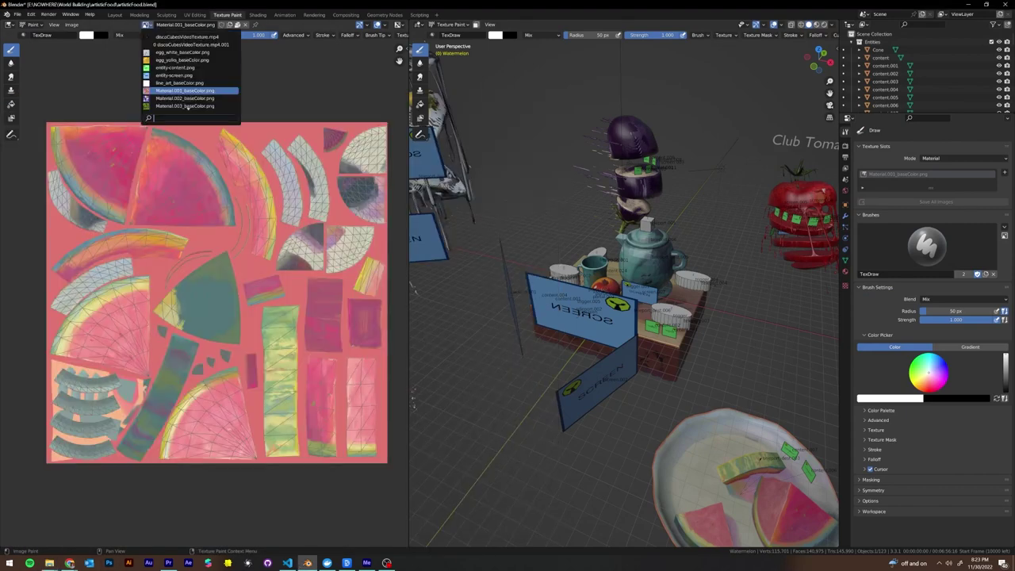
left_click(211, 90)
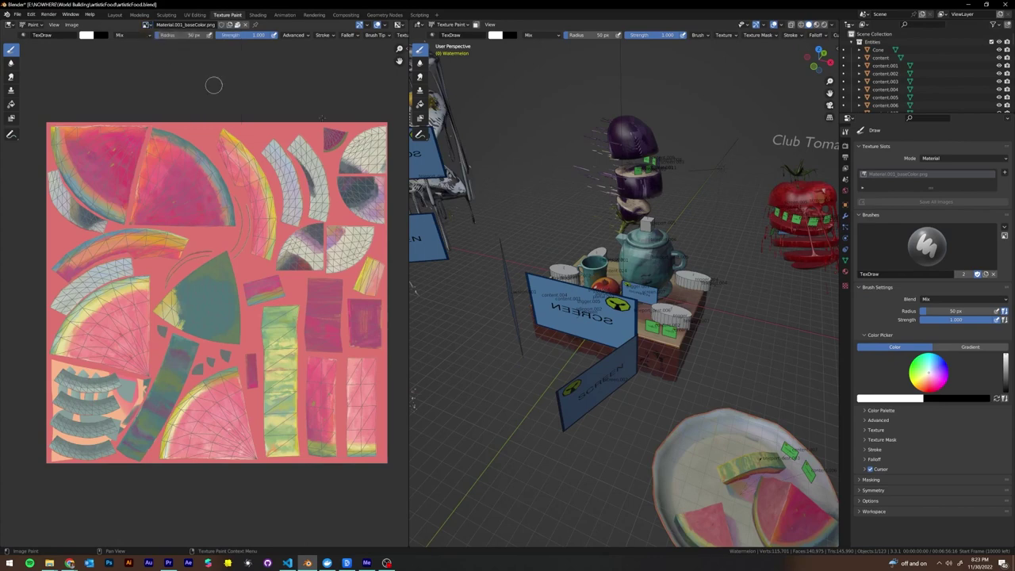
Return the viewport to Object Mode and select the teapot, Object_14.
left_click(459, 27)
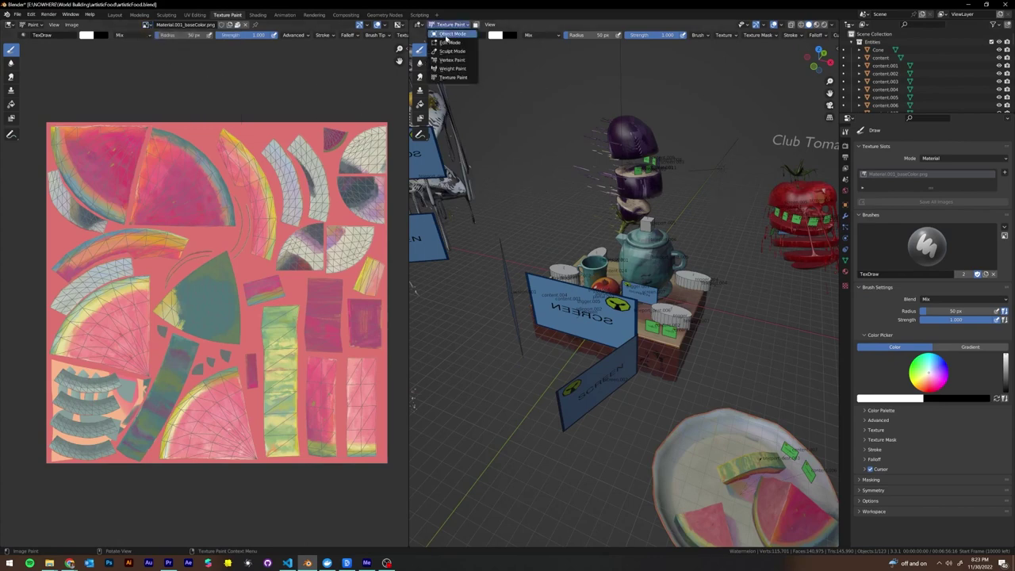
left_click(453, 34)
left_click(639, 247)
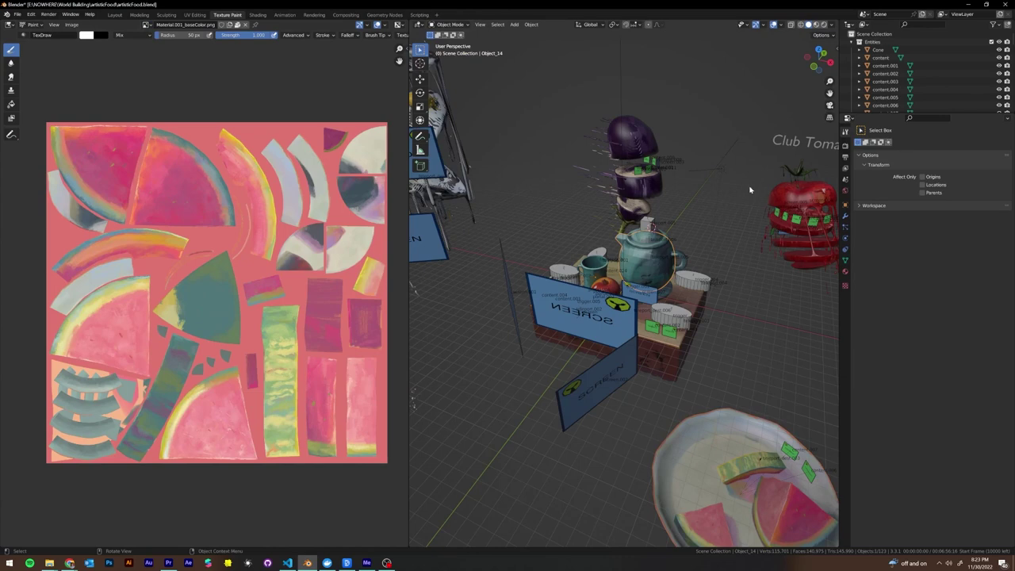
left_click(147, 25)
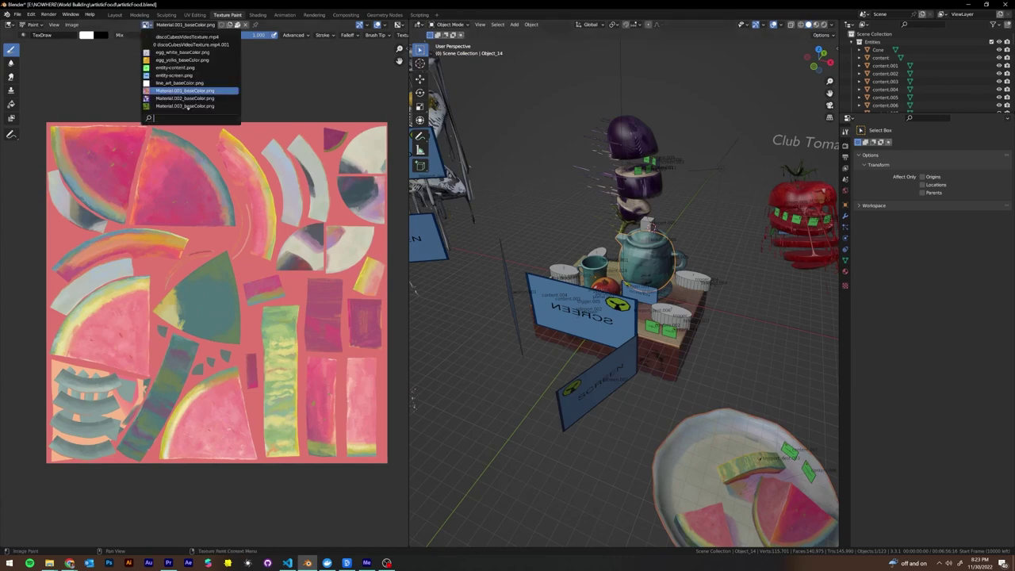
Load teapot_glass_Base_Color_baseColor.jpeg into the image editor by searching 't'.
type("t")
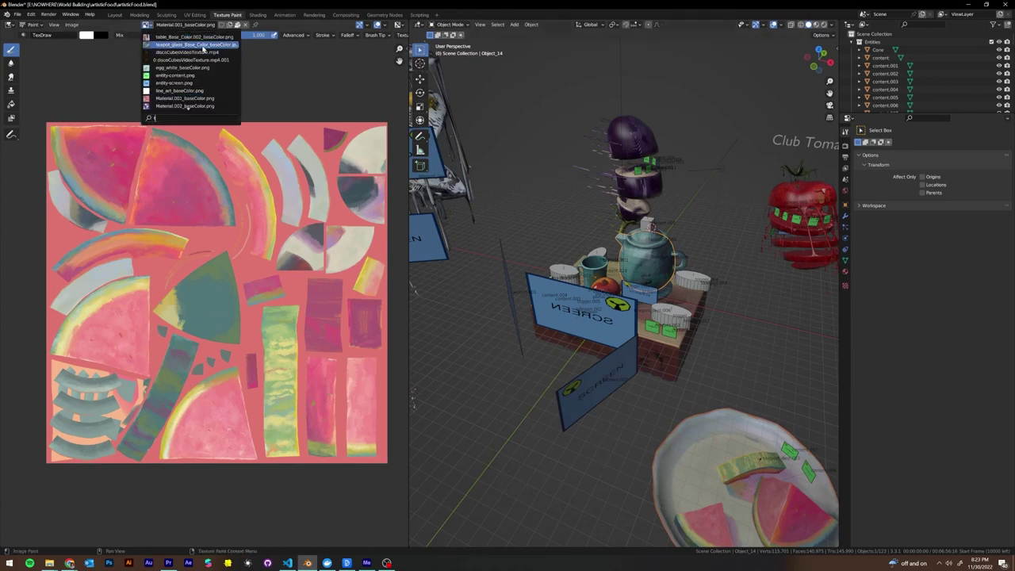
left_click(203, 47)
scroll(202, 340, "down", 7)
scroll(184, 139, "up", 2)
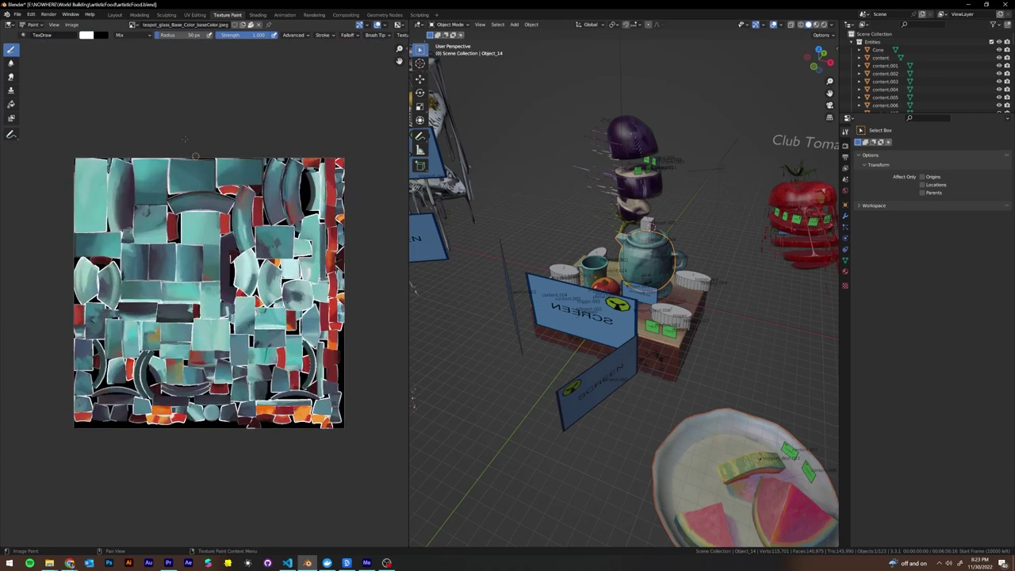
Resize the teapot texture from 4096 to 2048 x 2048.
left_click(70, 29)
left_click(109, 136)
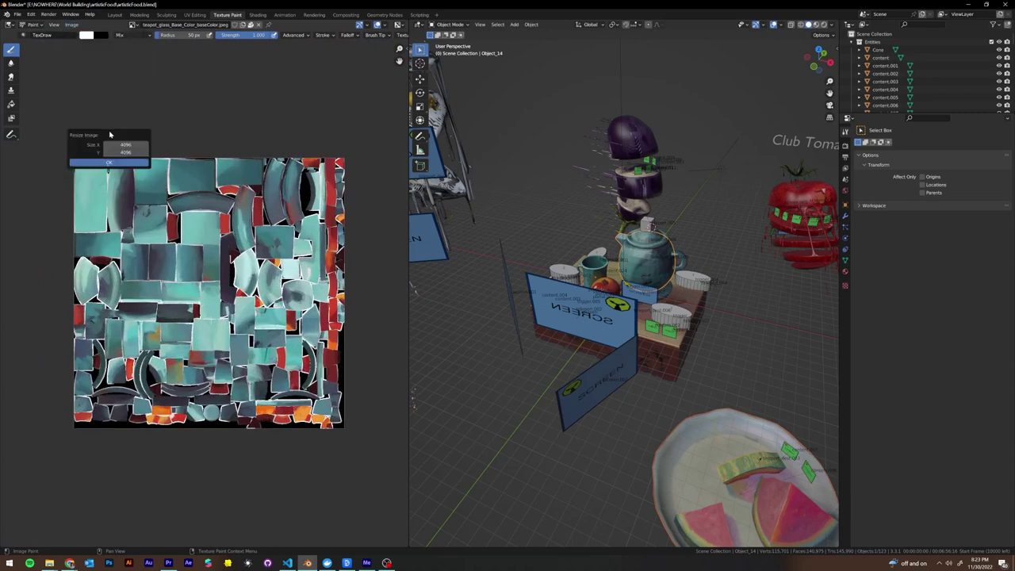
left_click(111, 145)
key("Tab")
type("2048")
key("Return")
left_click(110, 163)
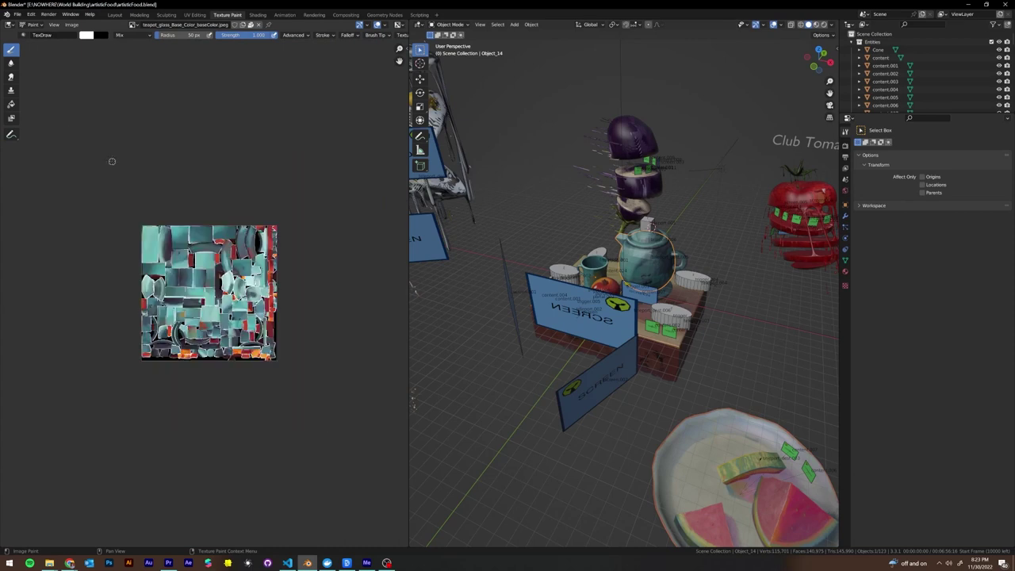
Save the resized teapot_glass texture.
left_click(72, 24)
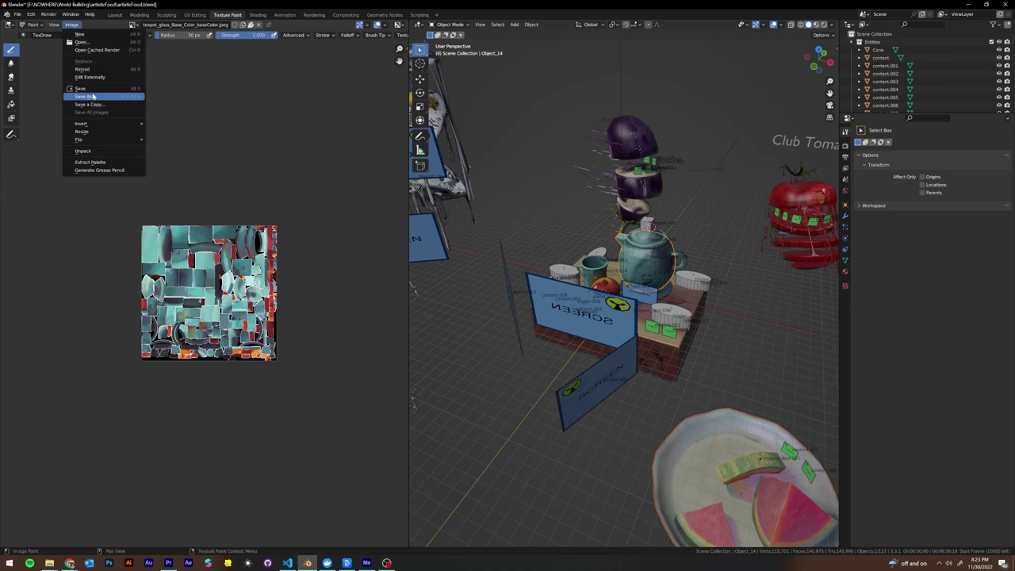
left_click(85, 89)
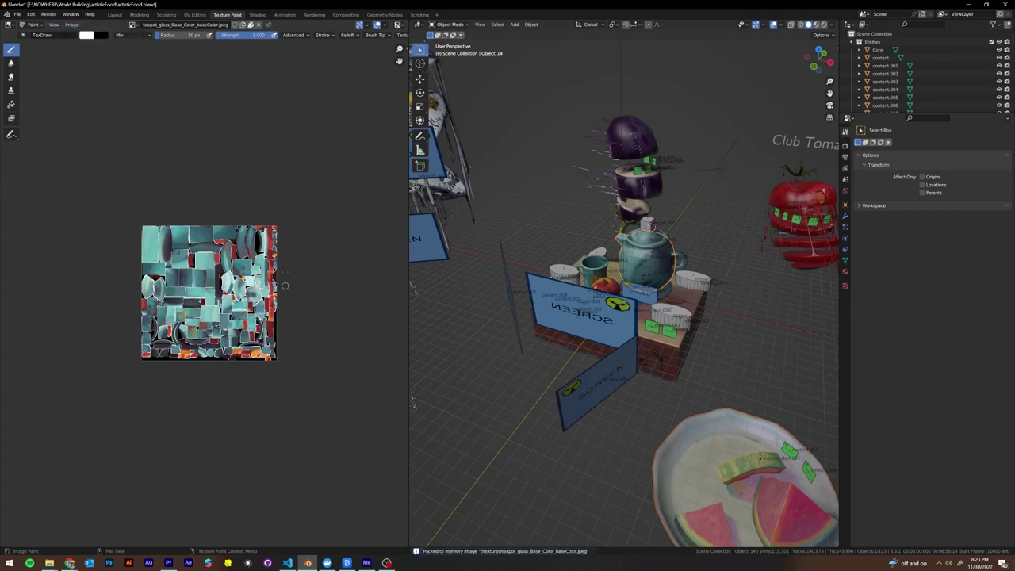
left_click(49, 563)
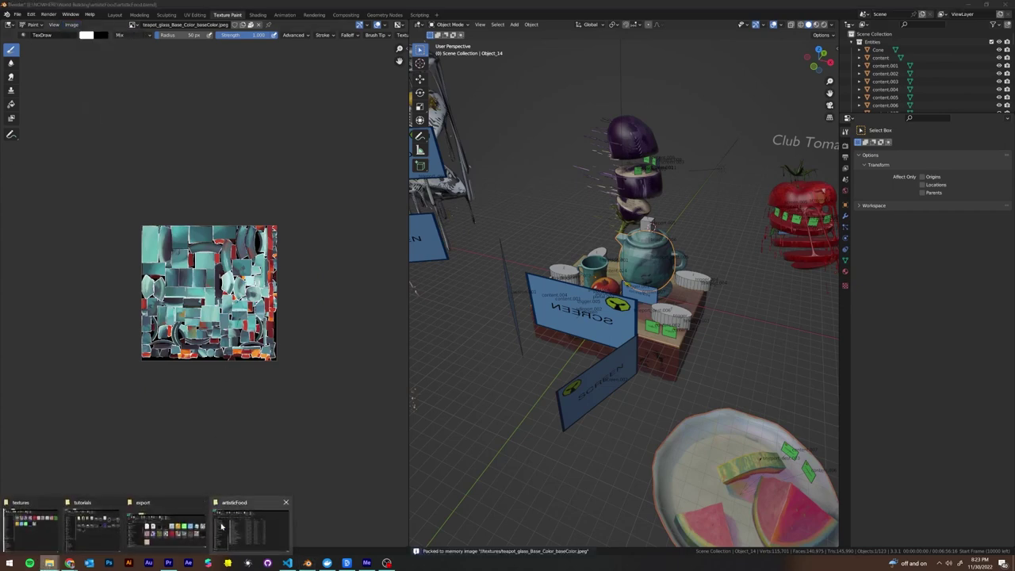
left_click(32, 525)
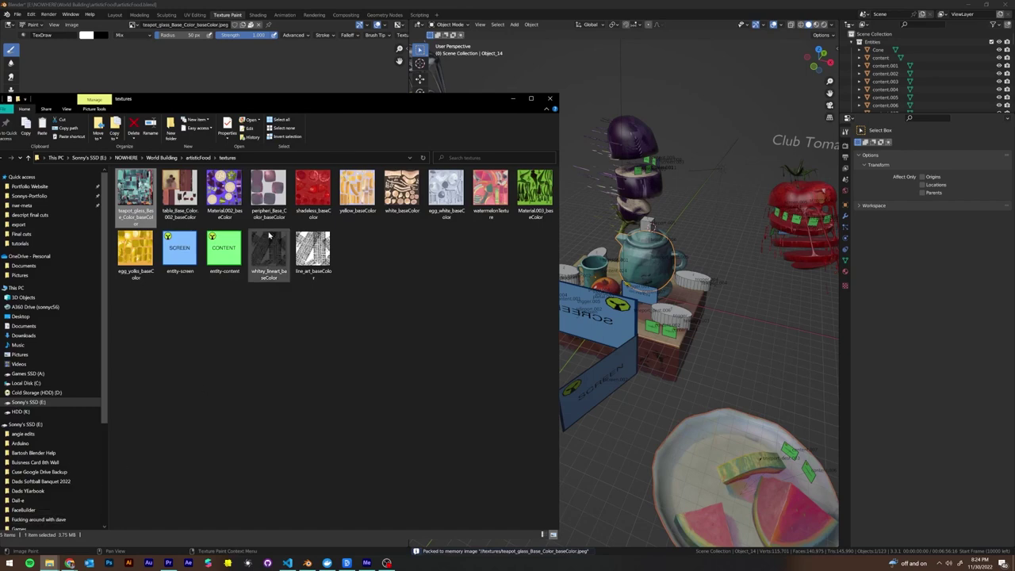
left_click(224, 190)
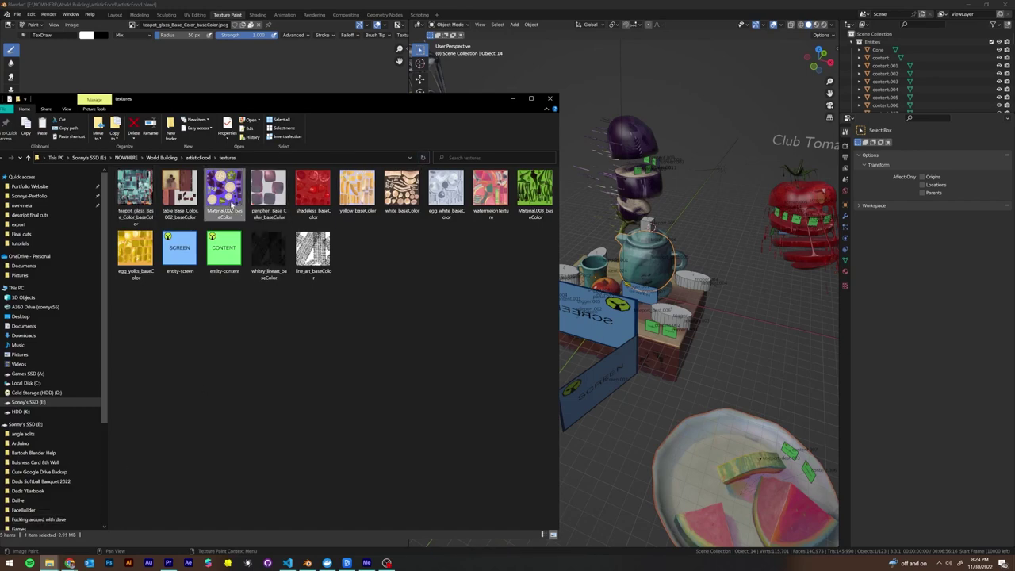
left_click(268, 190)
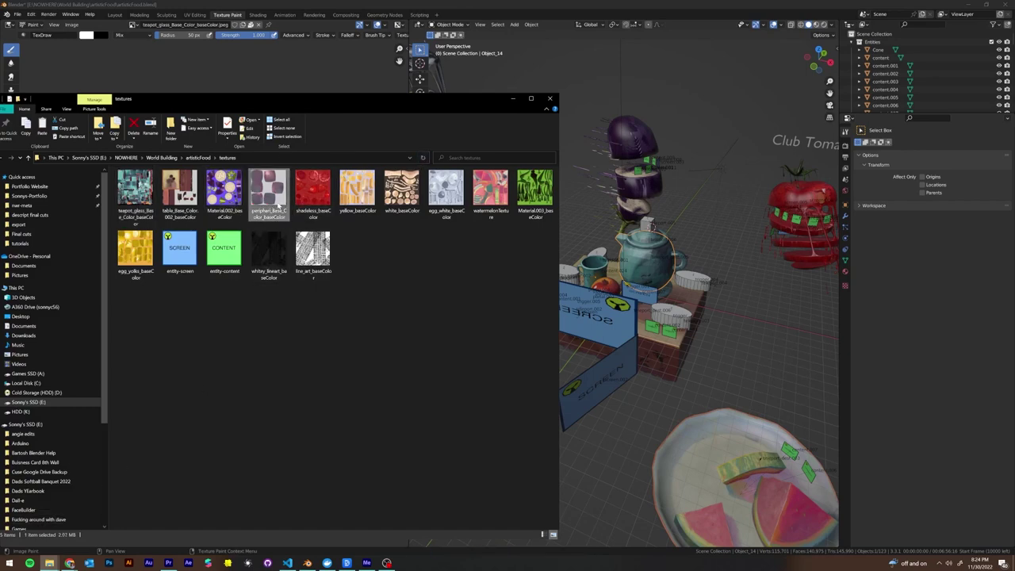
left_click(327, 208)
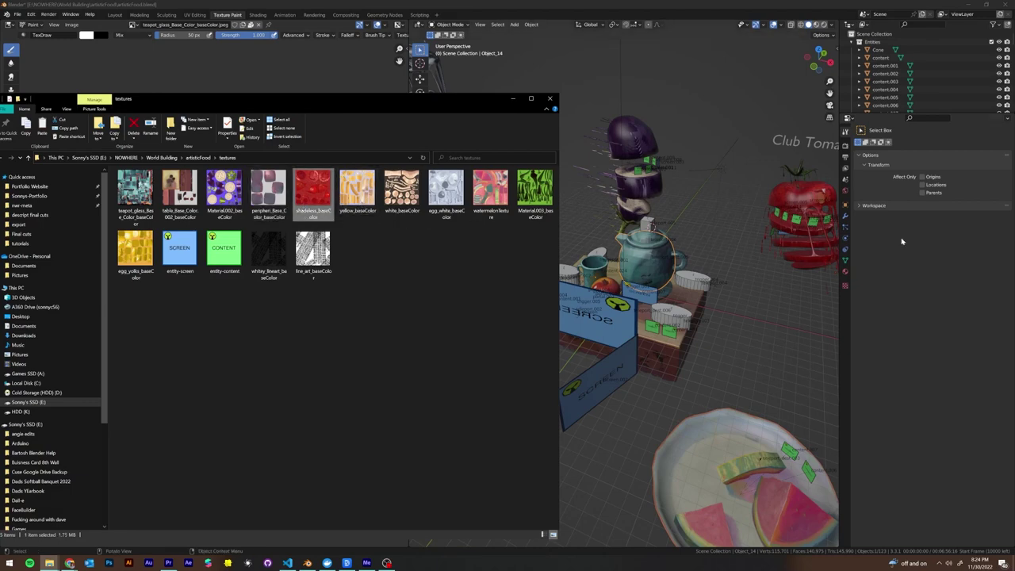
left_click(366, 190)
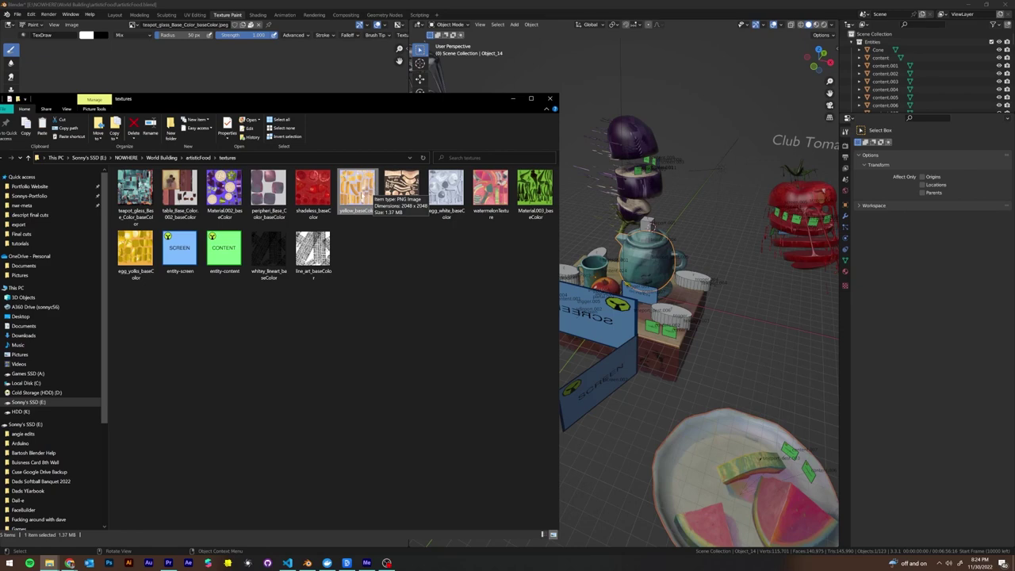
left_click(315, 210)
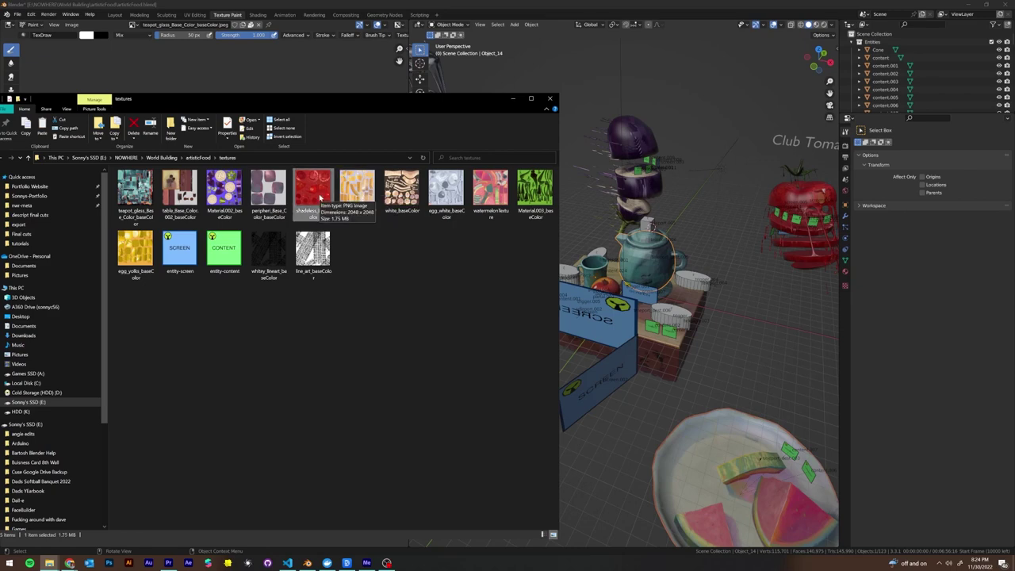
left_click(268, 192)
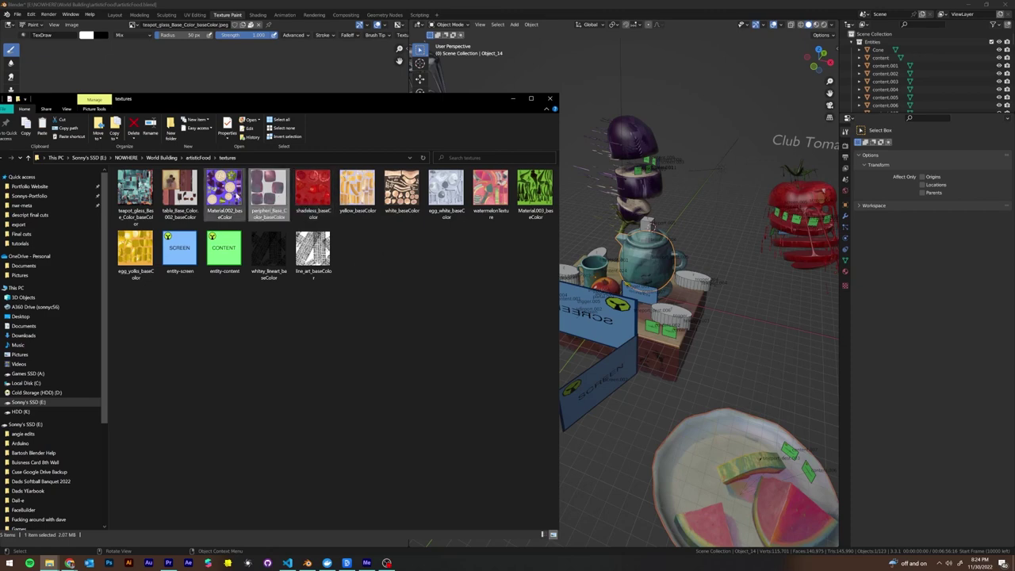
left_click(236, 196)
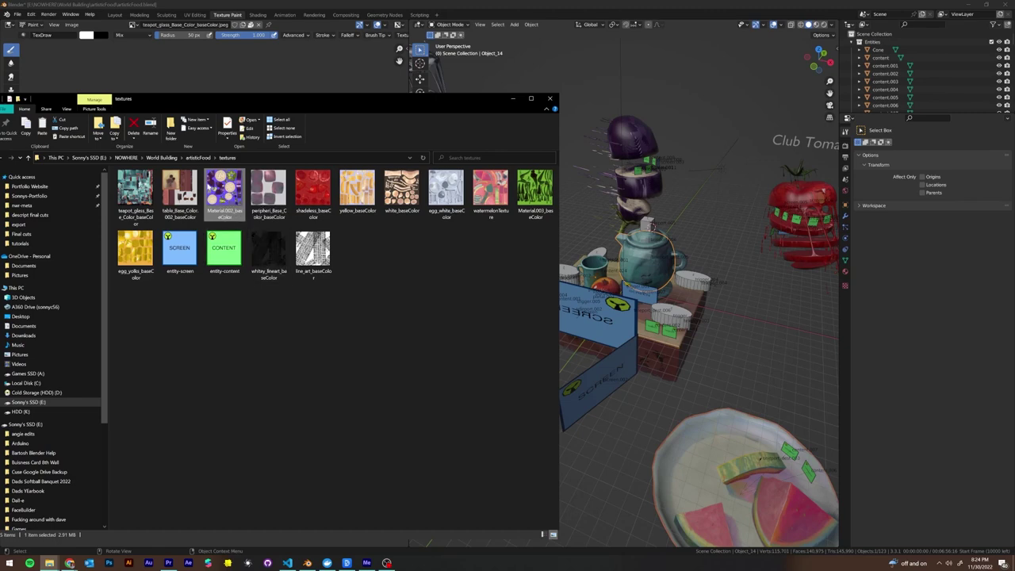
Select the eggplant object in the Blender scene.
left_click(512, 98)
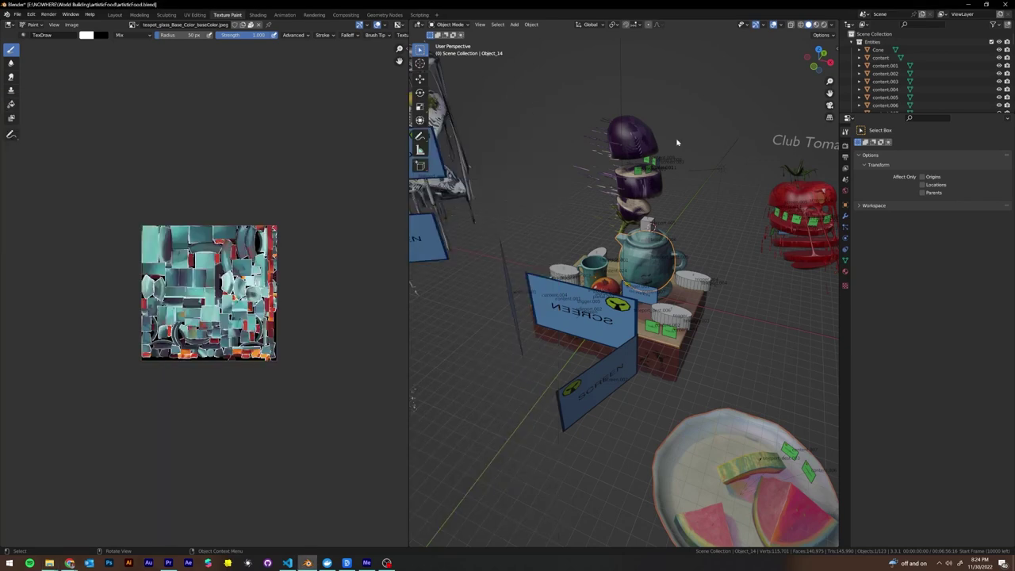
left_click(629, 141)
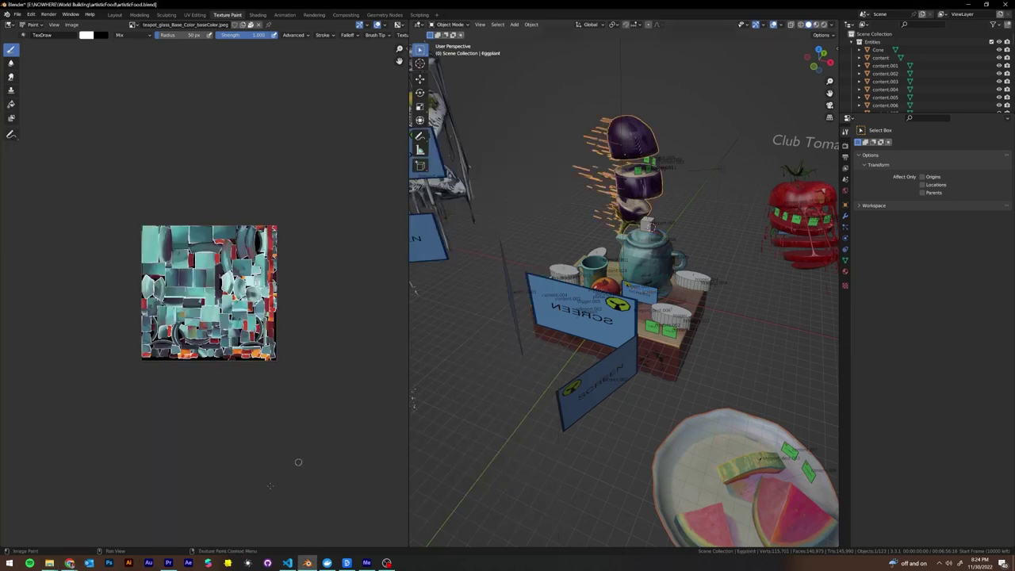
mouse_move(49, 561)
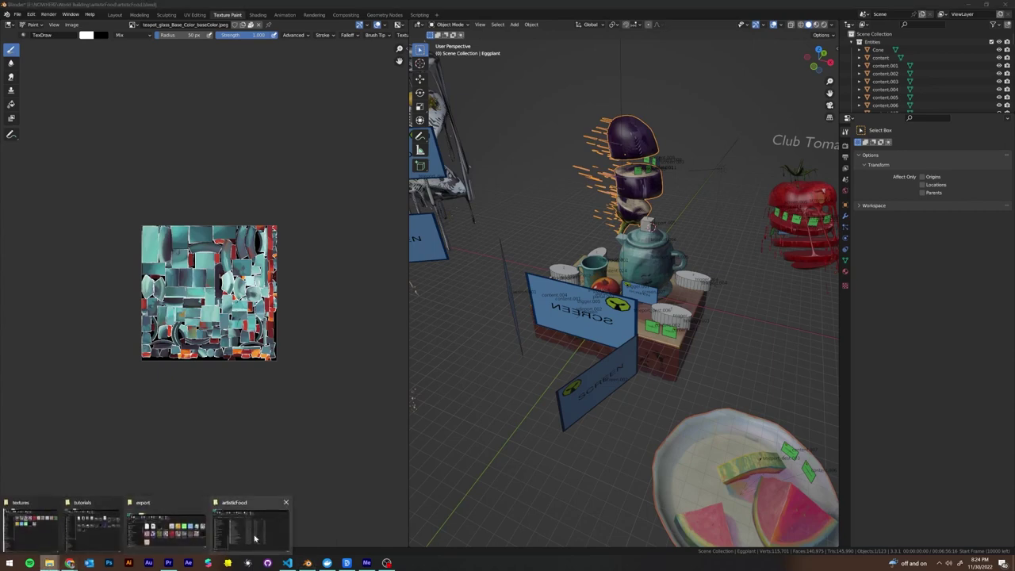
left_click(49, 530)
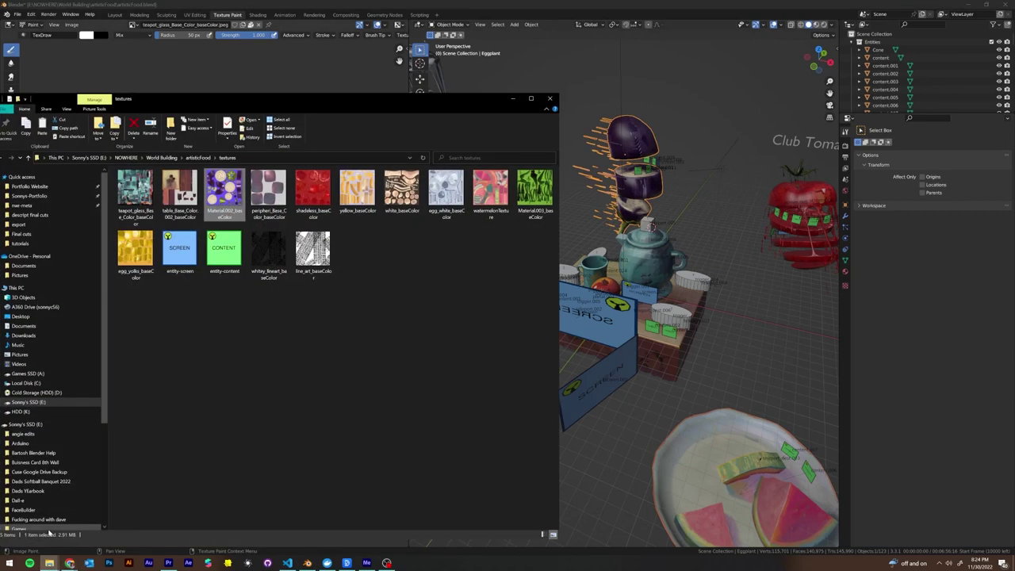
left_click(512, 98)
Load Material.002_baseColor.png into the image editor via a 'mater' search.
left_click(133, 24)
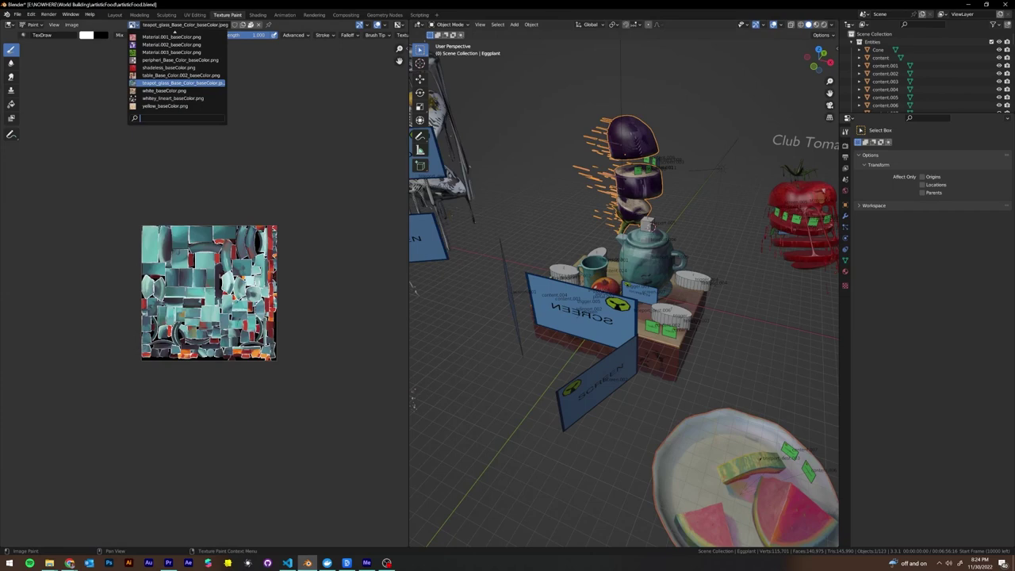
type("mater")
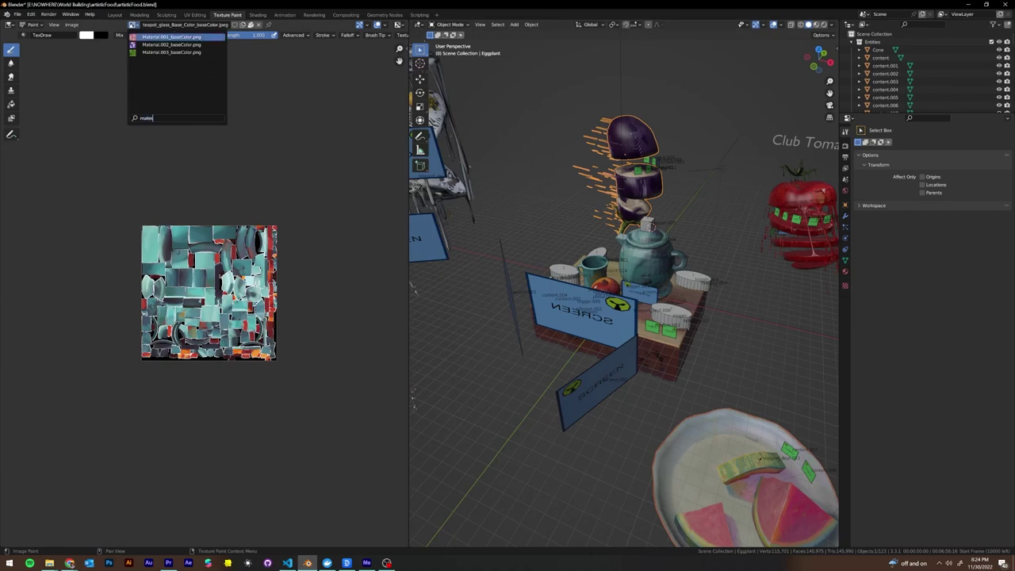
left_click(172, 45)
left_click(71, 24)
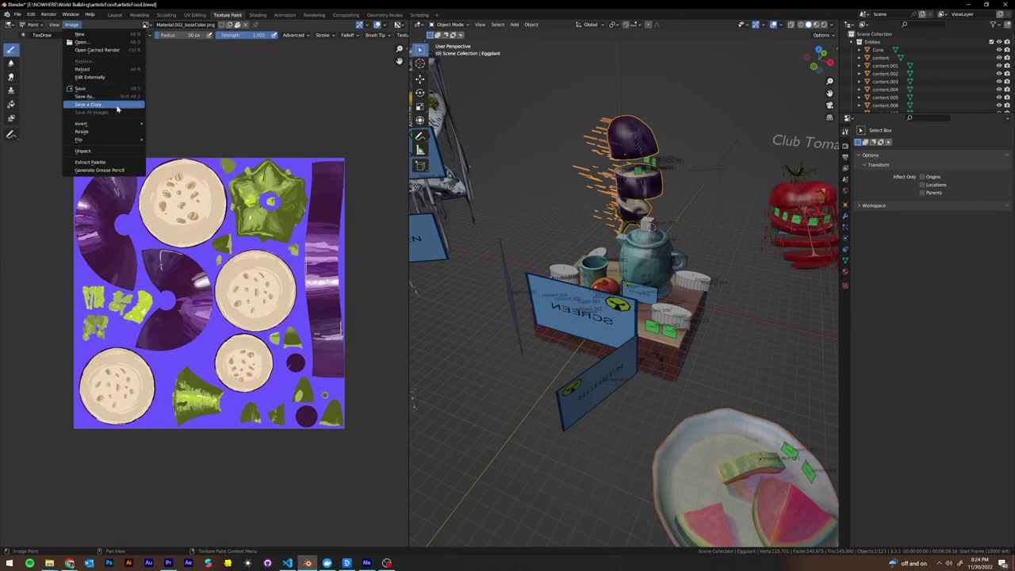
Set the resize width and height of Material.002_baseColor.png to 2048 each.
left_click(110, 130)
left_click(125, 146)
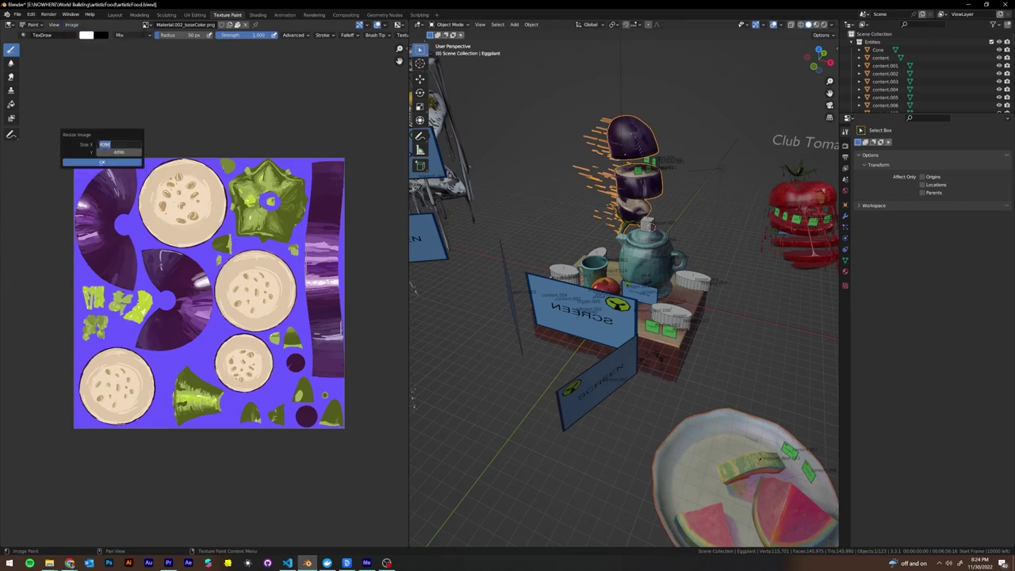
type("2048")
key("Tab")
type("2048")
key("Return")
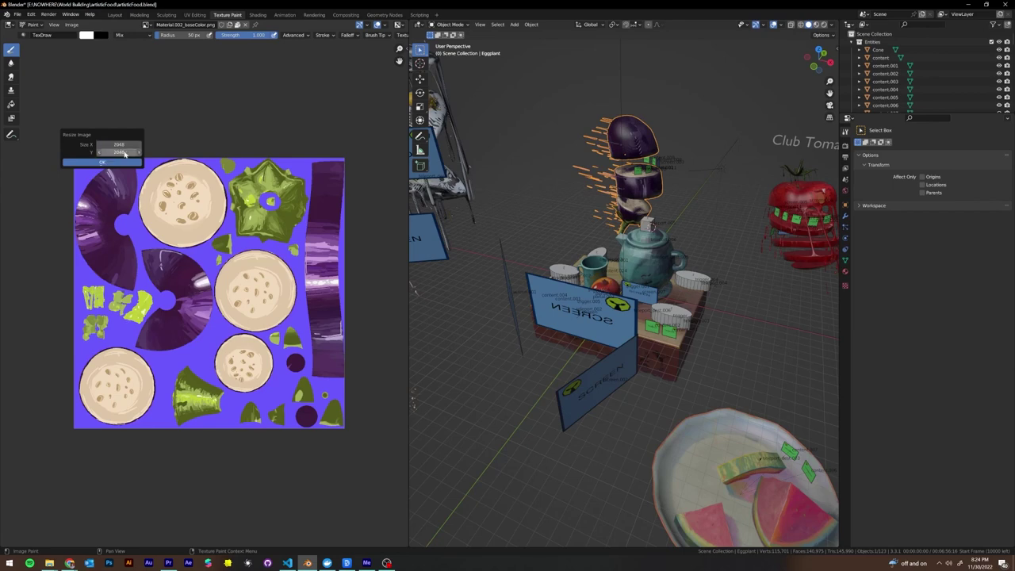
Apply the 2048×2048 resize, then save the texture as eggplant_baseColor in JPEG format.
left_click(103, 162)
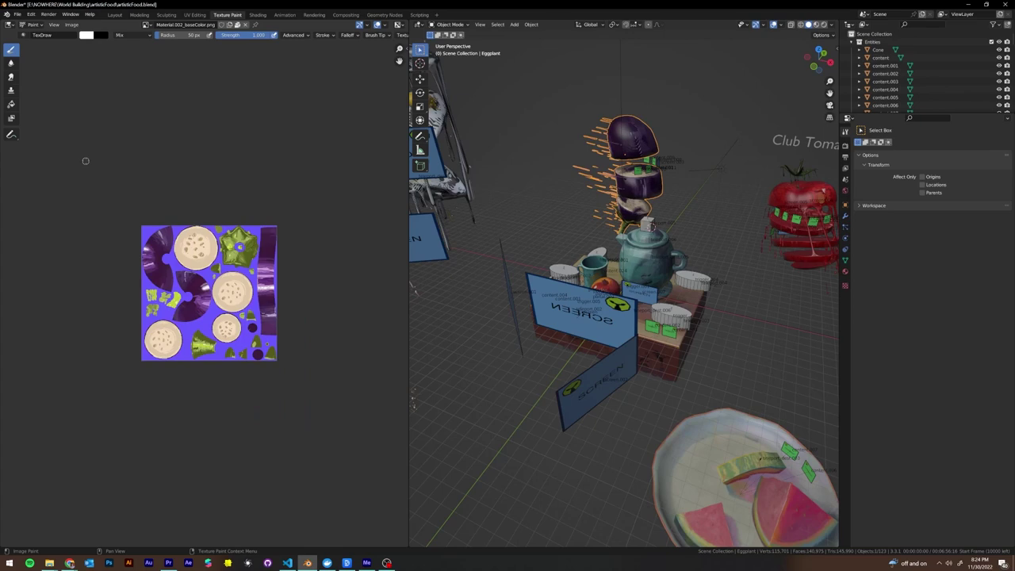
left_click(71, 25)
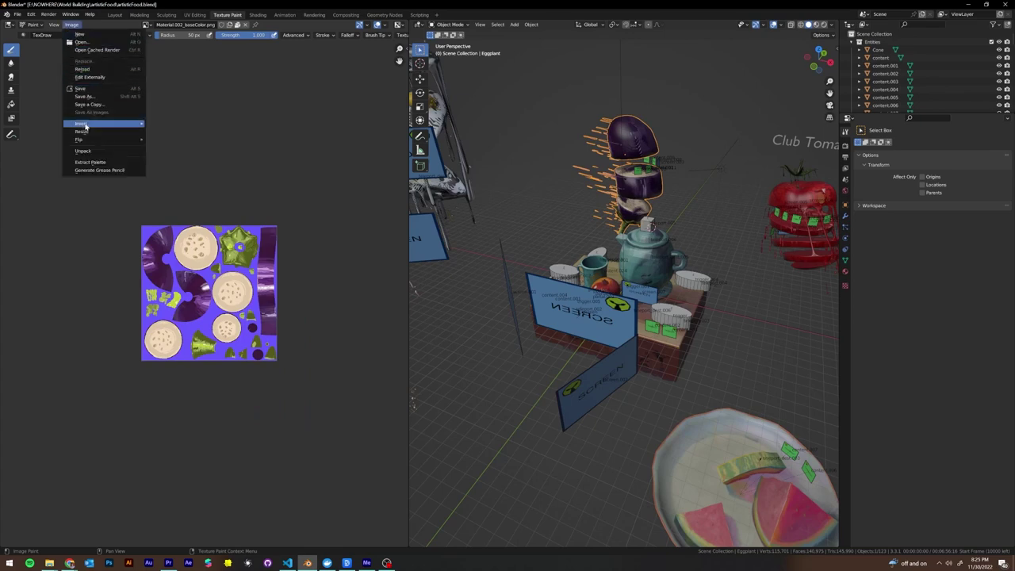
left_click(84, 96)
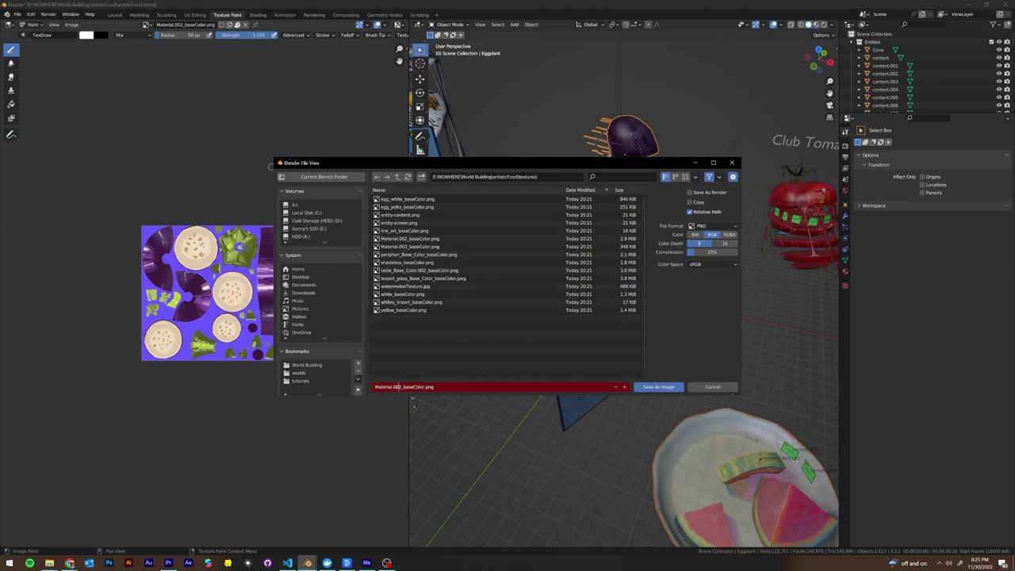
left_click_drag(402, 386, 374, 387)
type("eggplant")
left_click(711, 226)
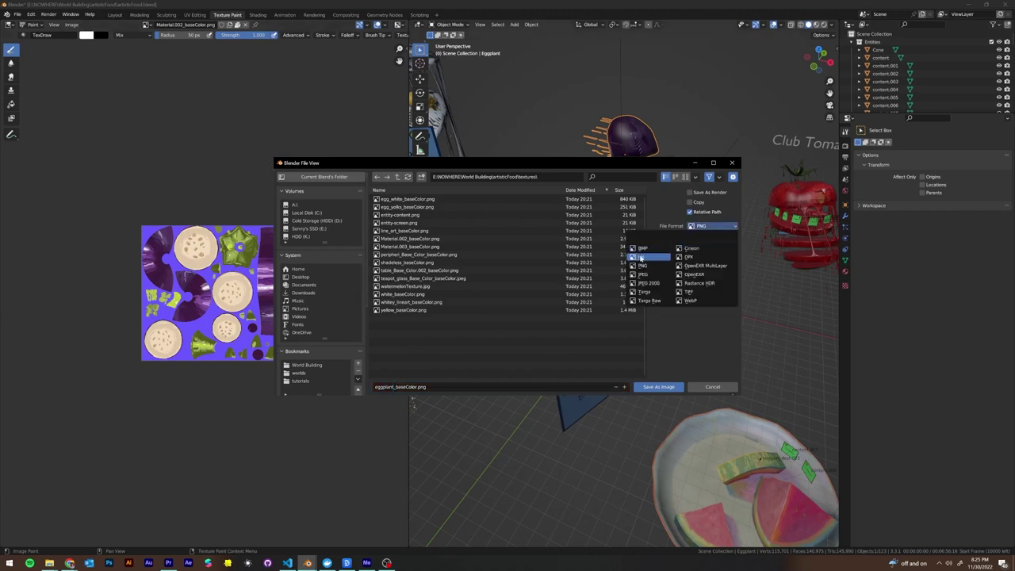
left_click(658, 387)
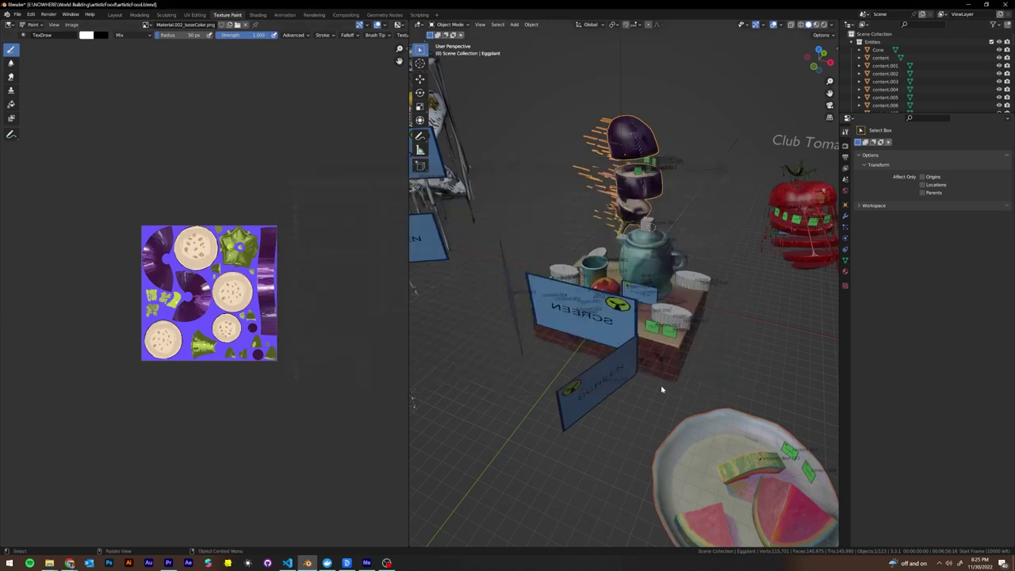
Show the eggplant's Material.002 node tree in the Shading workspace.
left_click(258, 14)
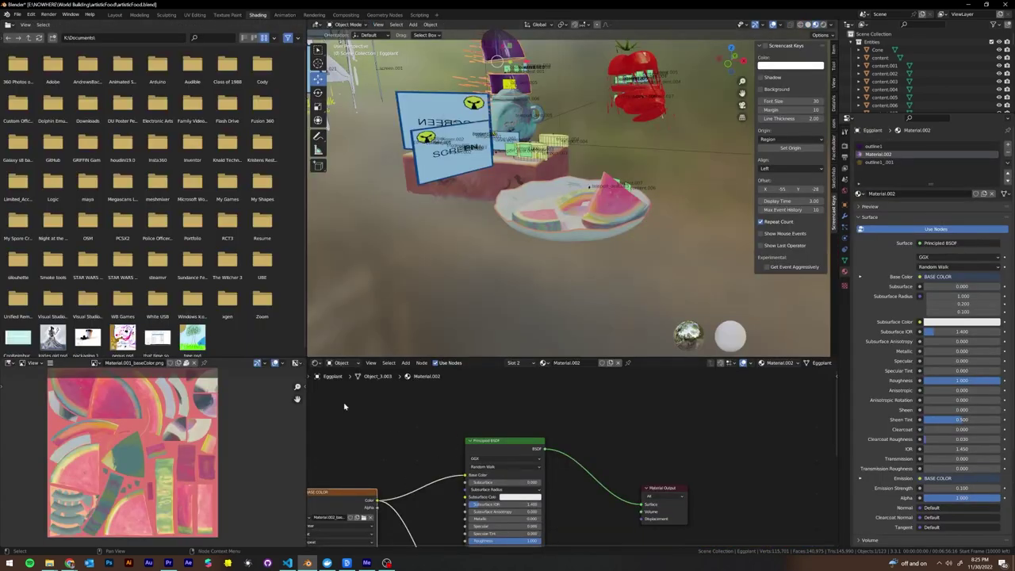
left_click(908, 146)
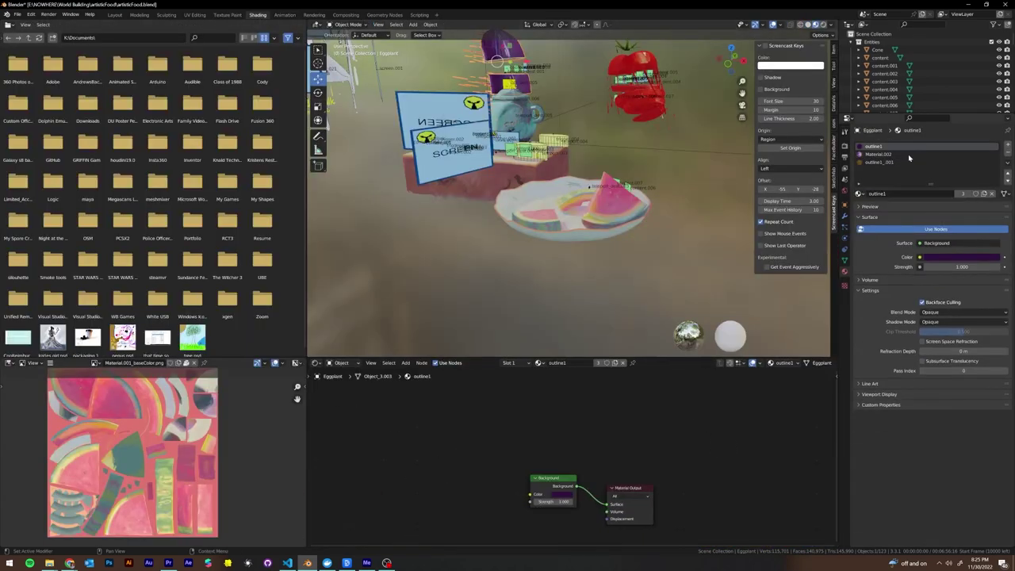
left_click(908, 154)
middle_click_drag(412, 507, 444, 470)
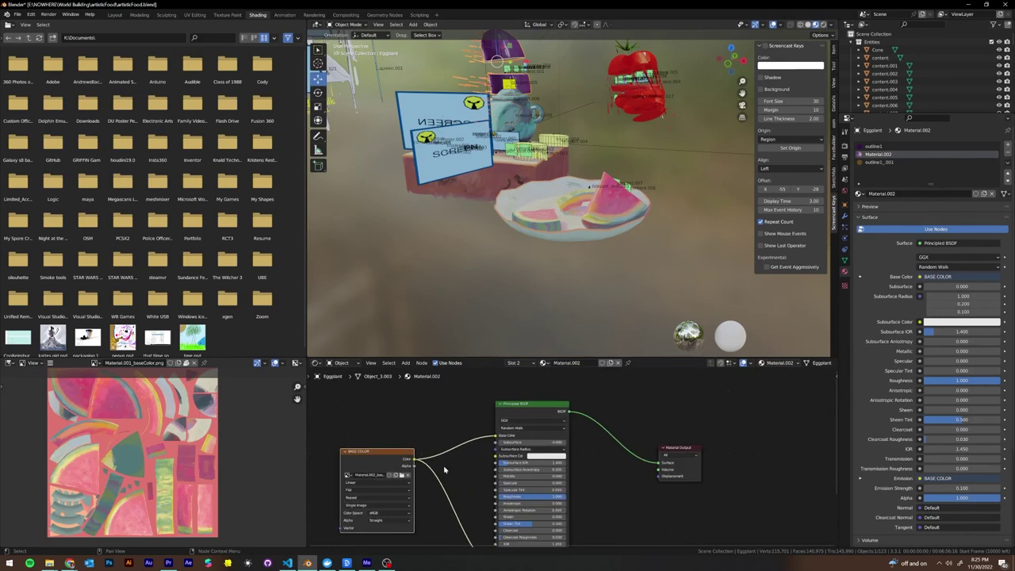
Browse to eggplant_baseColor for the Image Texture node, then cancel, keeping the original image.
left_click(401, 474)
left_click(423, 199)
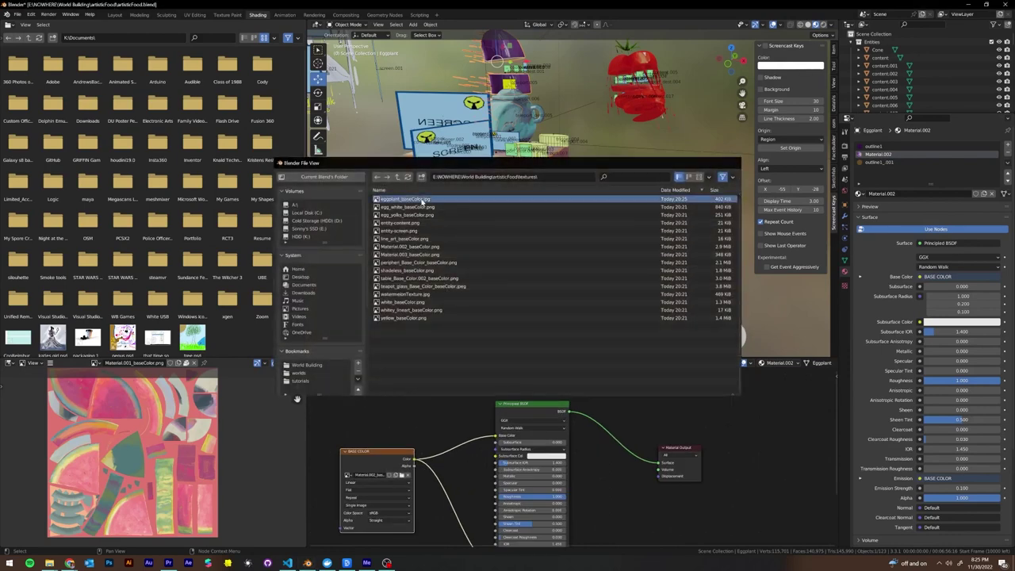
key("Escape")
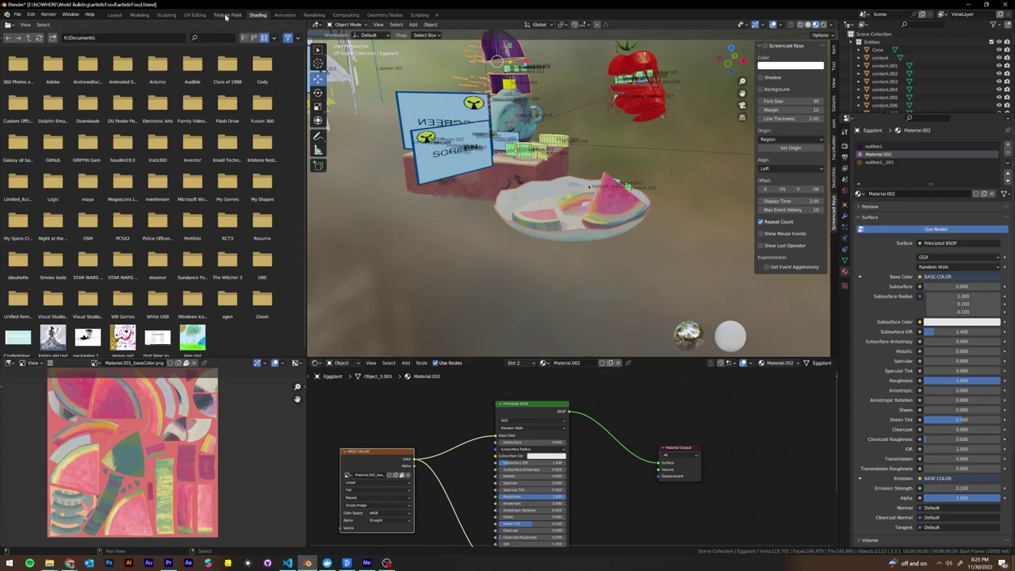
Return to the Layout workspace and save artisticFood.blend.
left_click(226, 16)
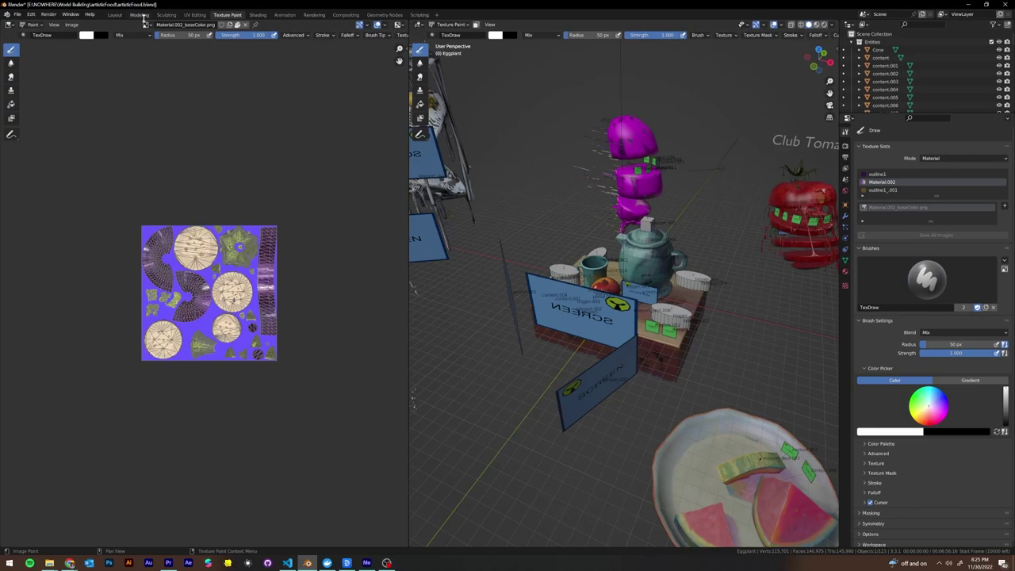
left_click(115, 16)
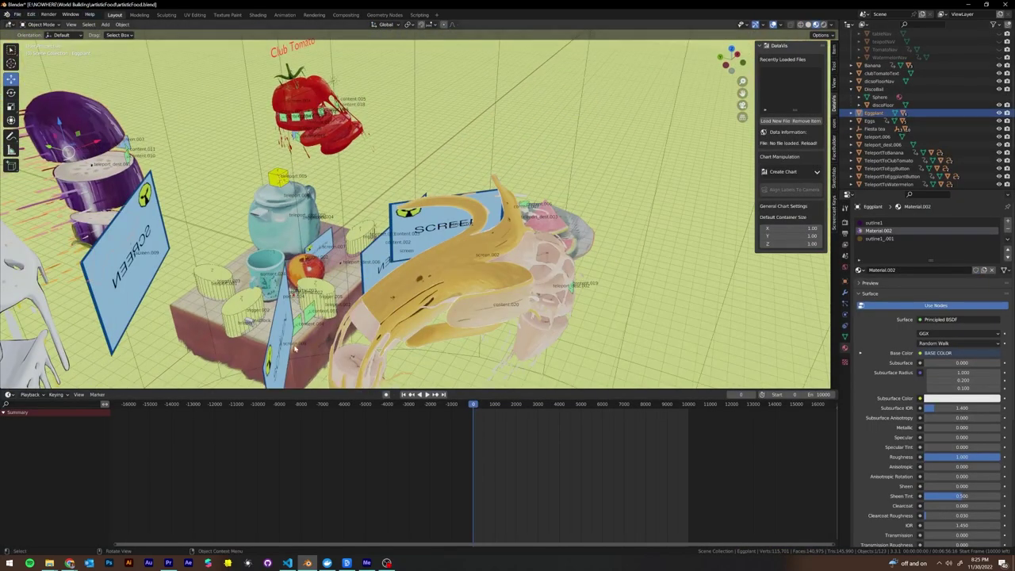
key("ctrl+s")
Pack all external resources into artisticFood.blend via External Data.
left_click(16, 14)
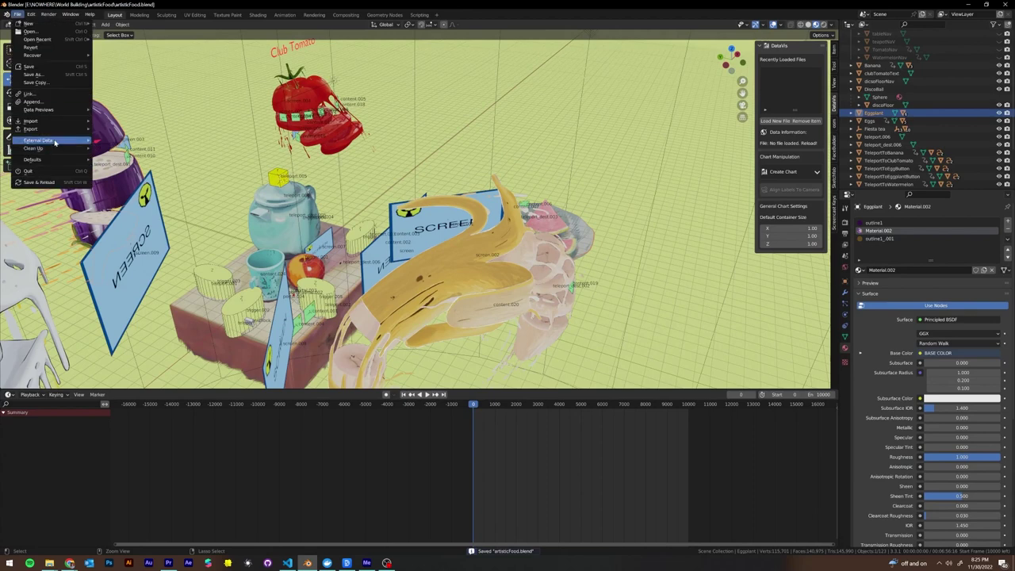
left_click(119, 143)
left_click(17, 15)
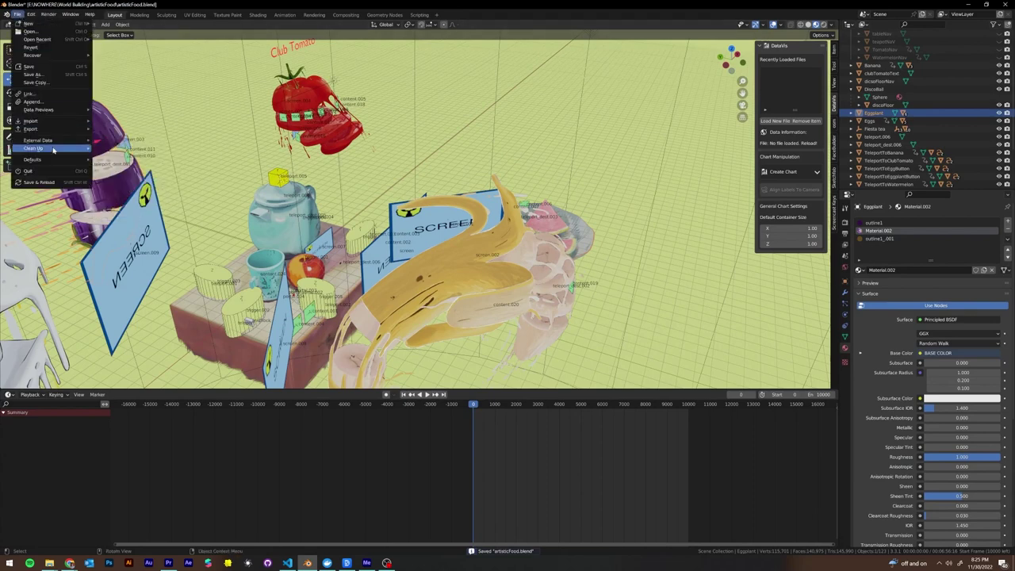
left_click(119, 148)
left_click(17, 15)
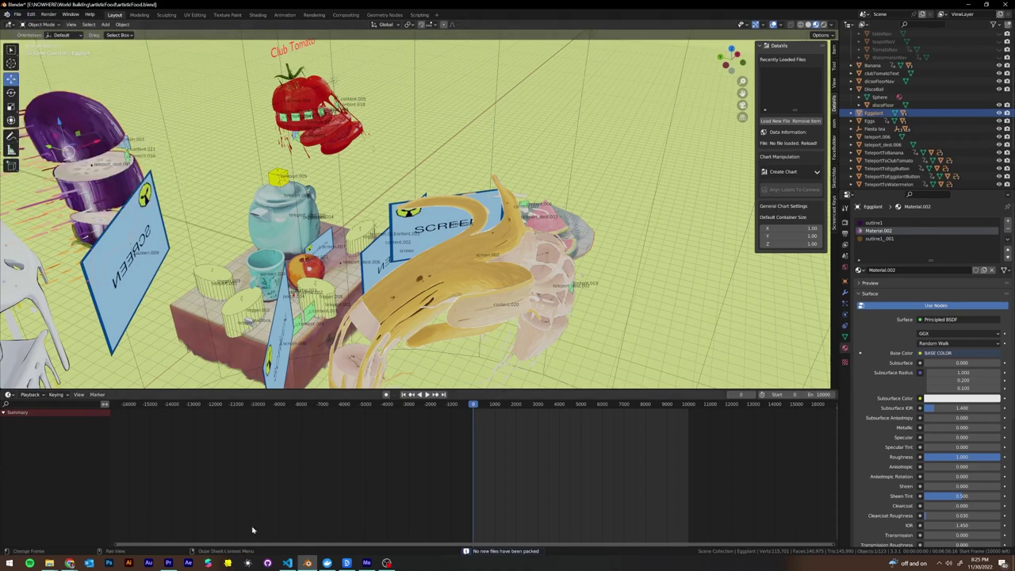
Delete all 16 texture files from the textures folder in File Explorer.
left_click(50, 563)
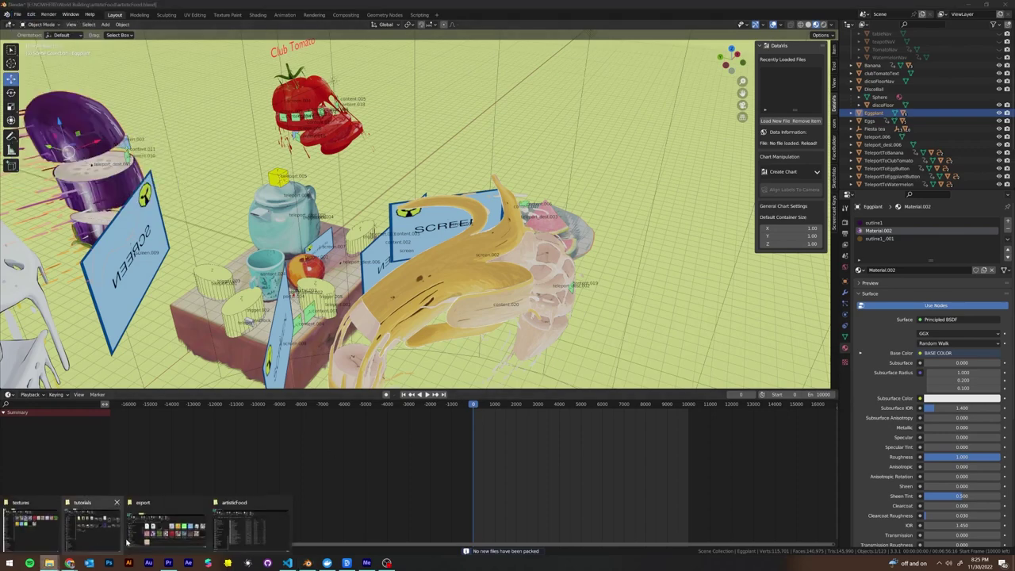
left_click(54, 533)
key("ctrl+a")
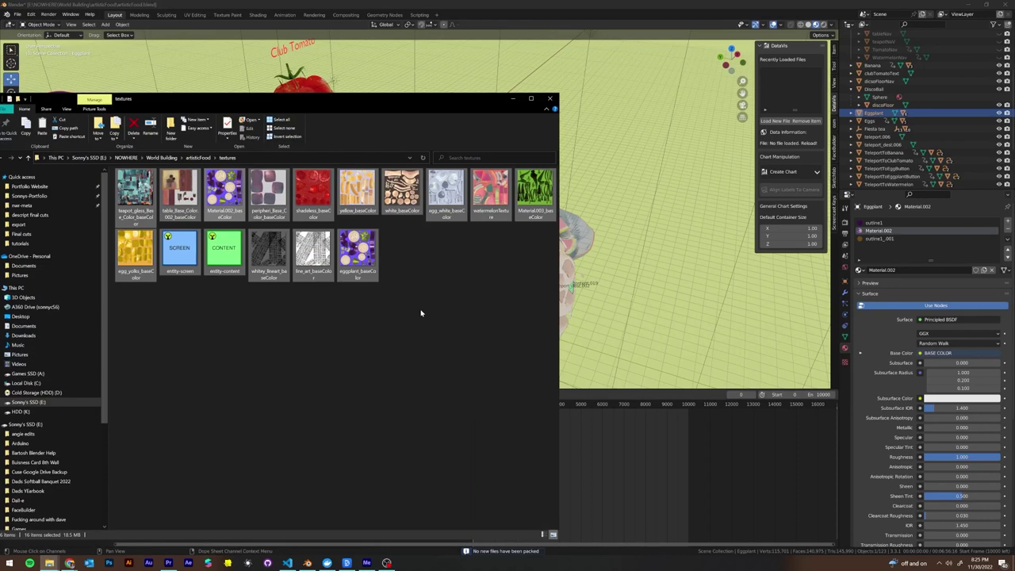
key("Delete")
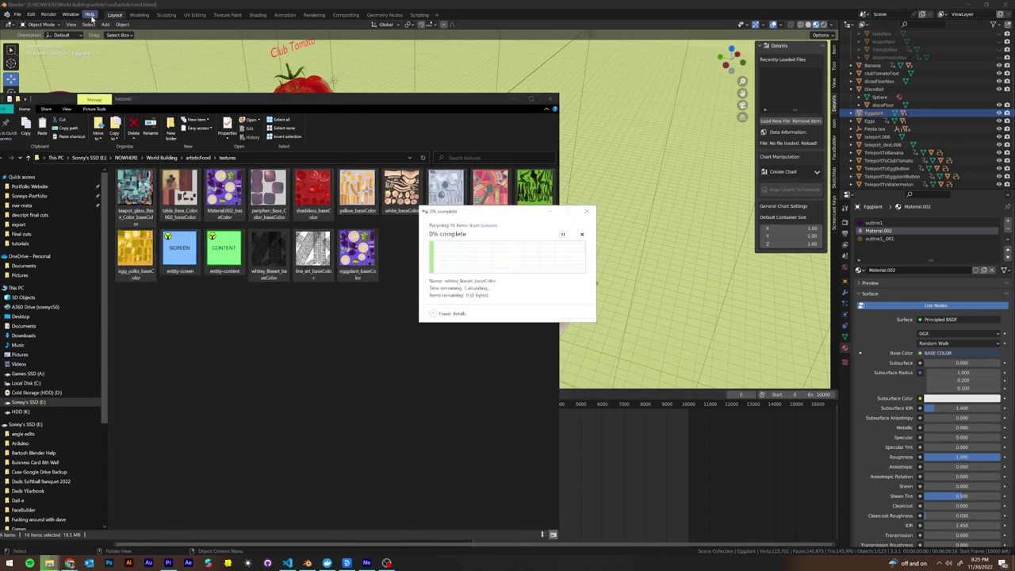
Unpack Blender's textures back to the current directory, then repack the resources.
left_click(18, 14)
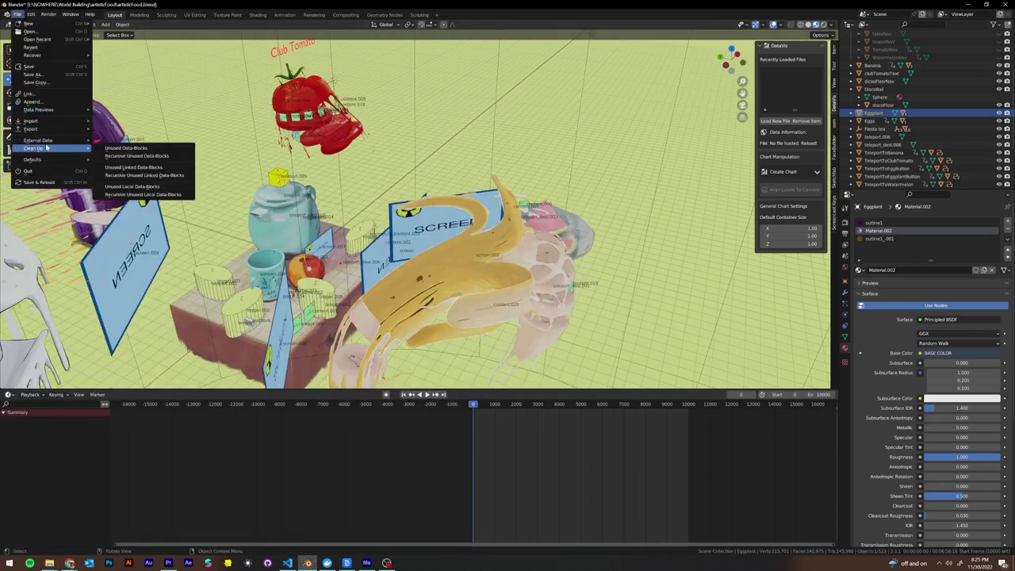
mouse_move(54, 142)
left_click(125, 156)
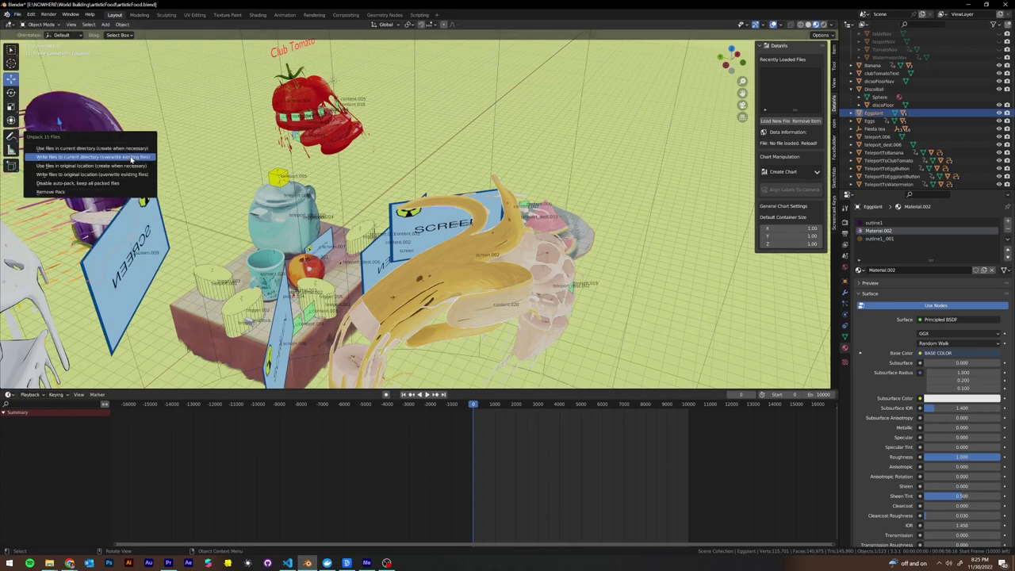
left_click(131, 171)
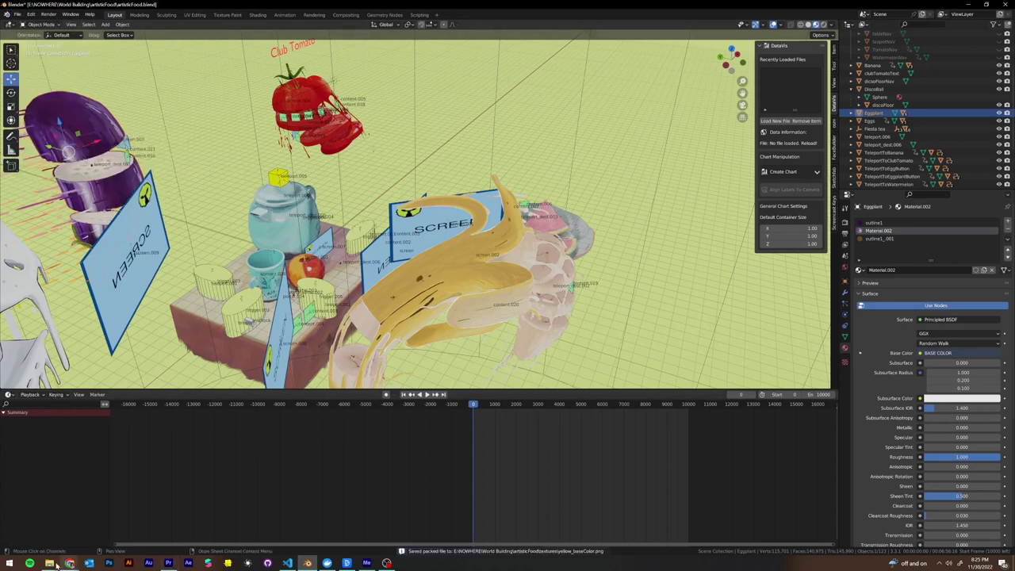
left_click(16, 15)
mouse_move(55, 141)
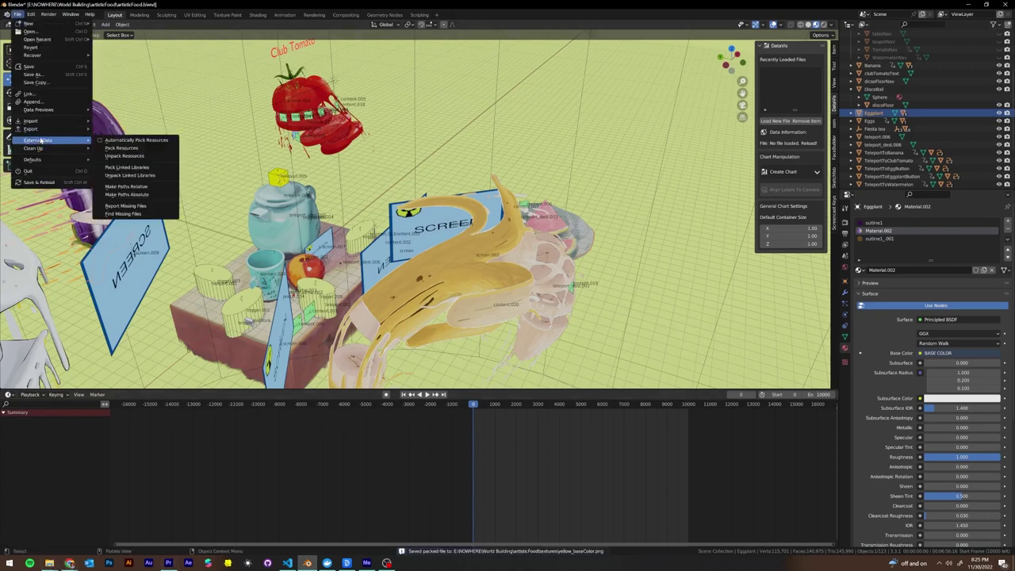
mouse_move(49, 563)
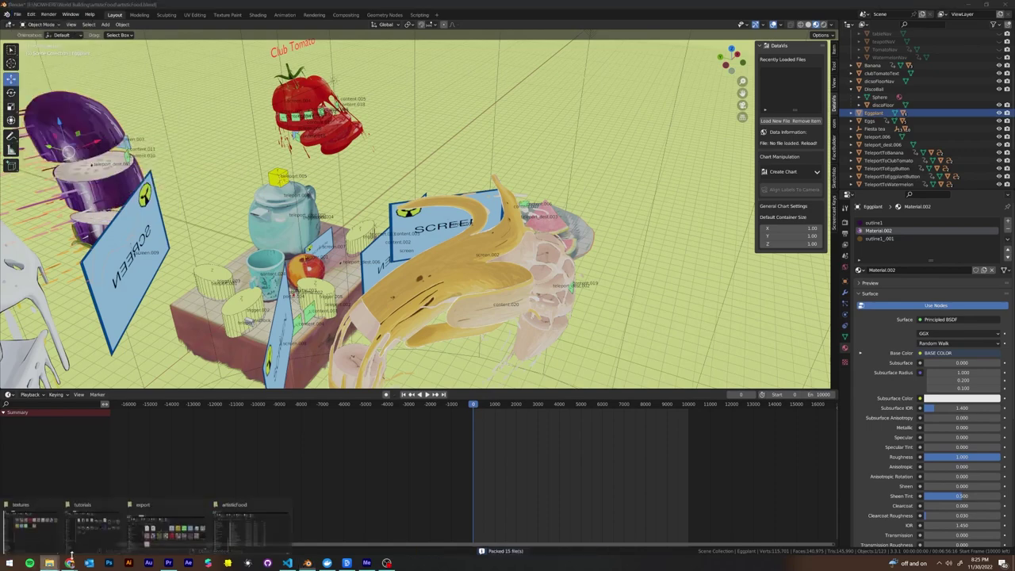
left_click(44, 520)
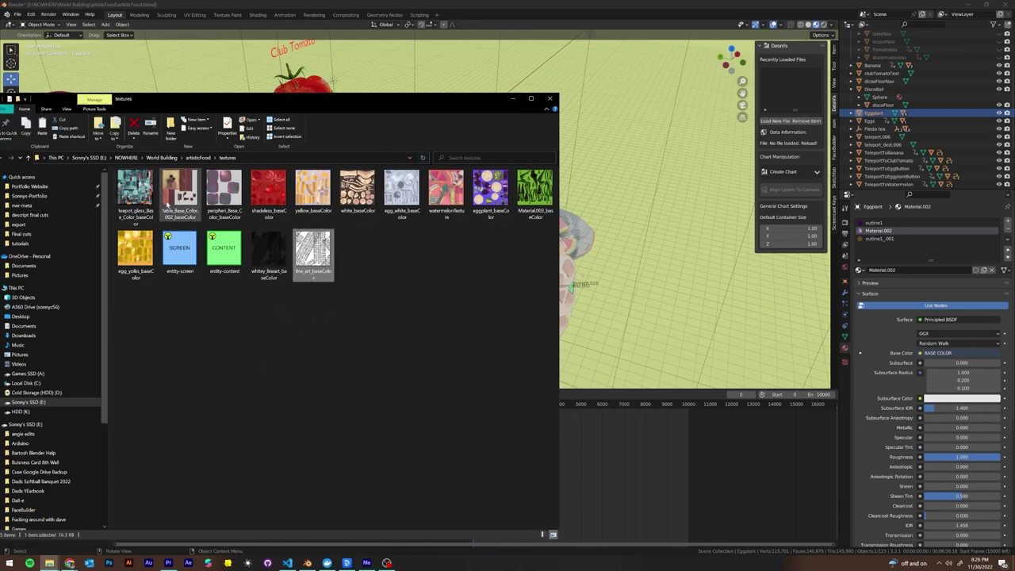
left_click(490, 191)
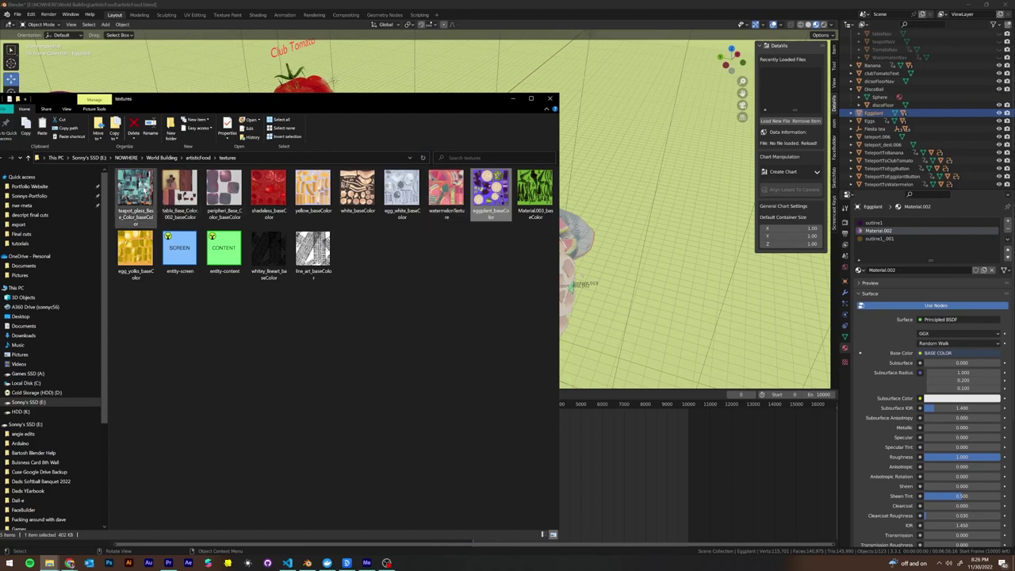
left_click(134, 190)
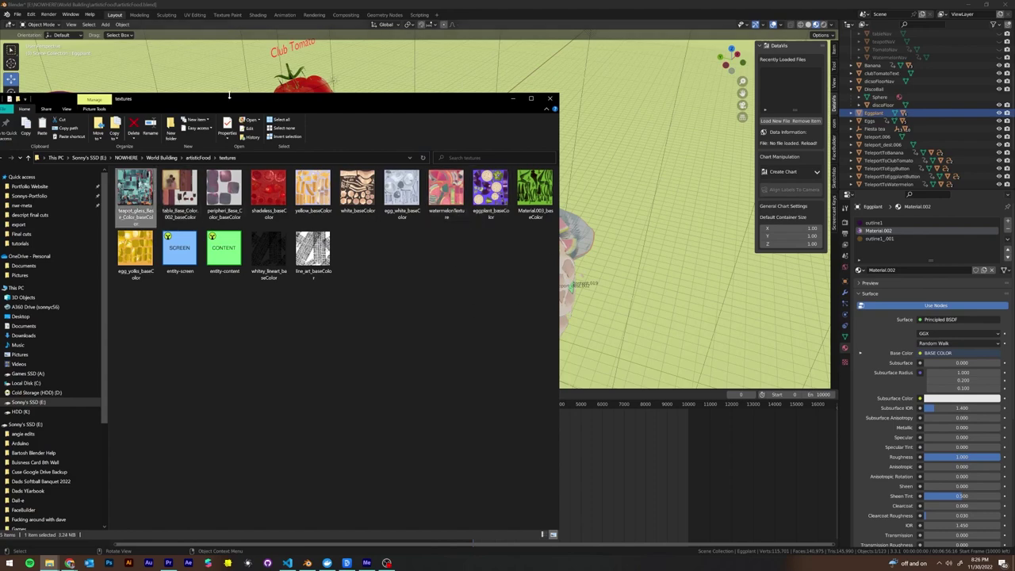
left_click_drag(287, 104, 369, 88)
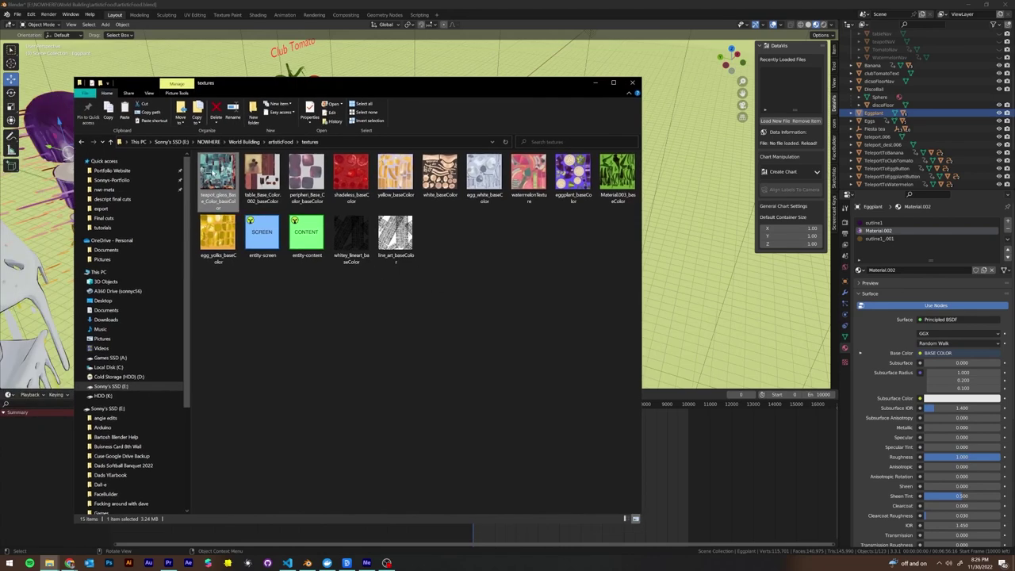
left_click(260, 184)
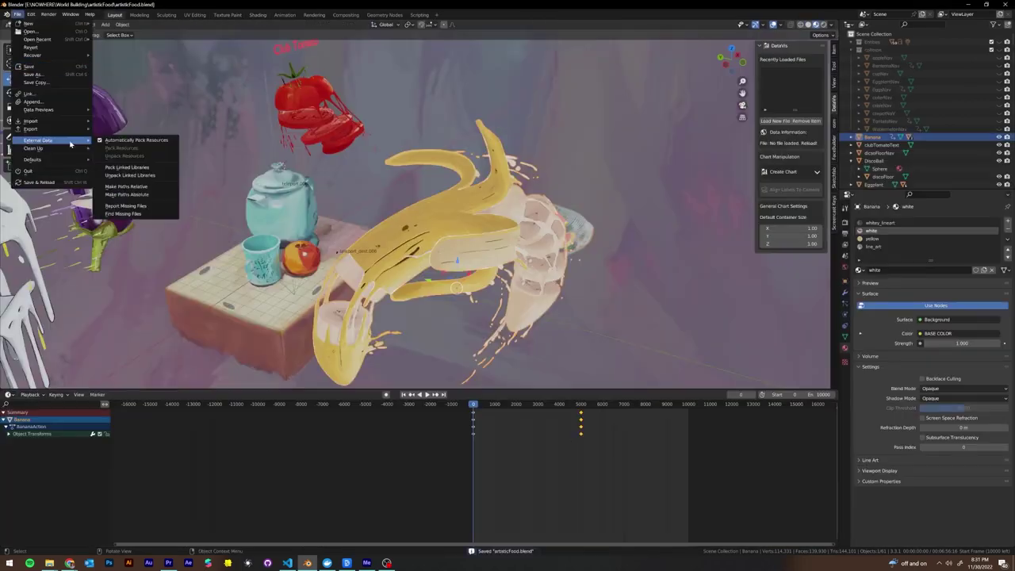
Save artisticFood.blend, confirm the 15 textures total 7.58 MB, and go up to artisticFood.
left_click(42, 68)
left_click(49, 562)
left_click(92, 524)
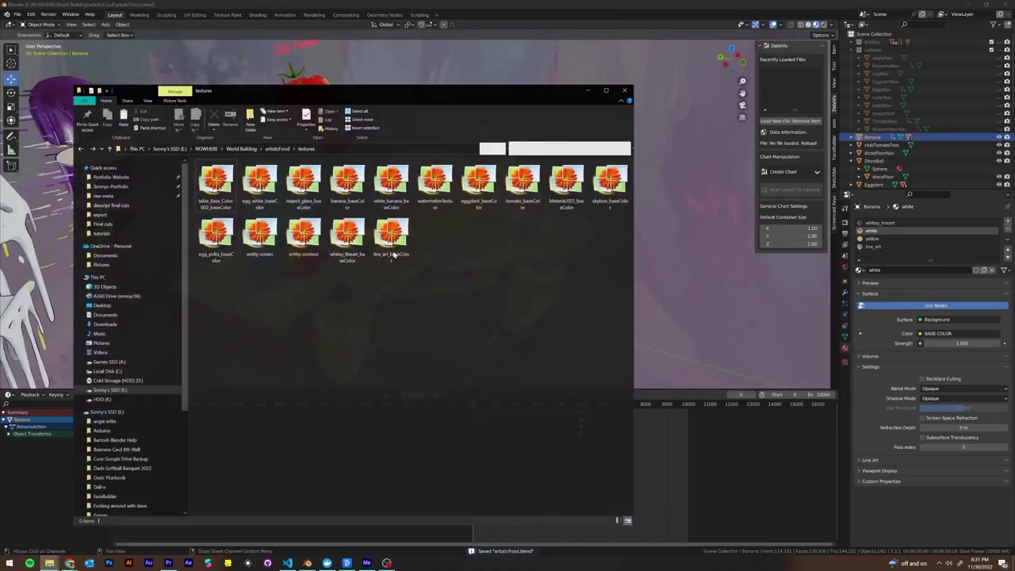
key("ctrl+a")
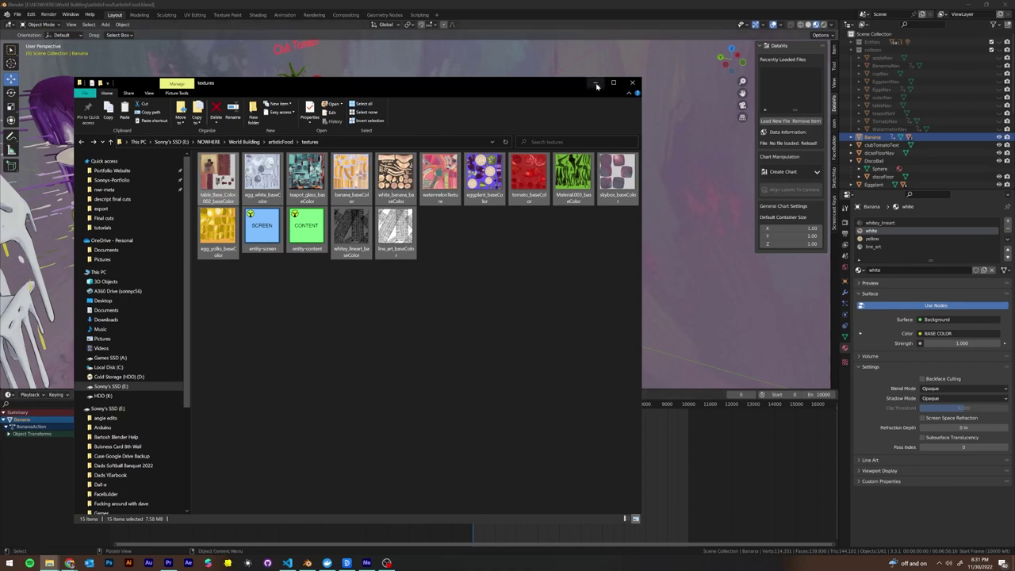
left_click(539, 336)
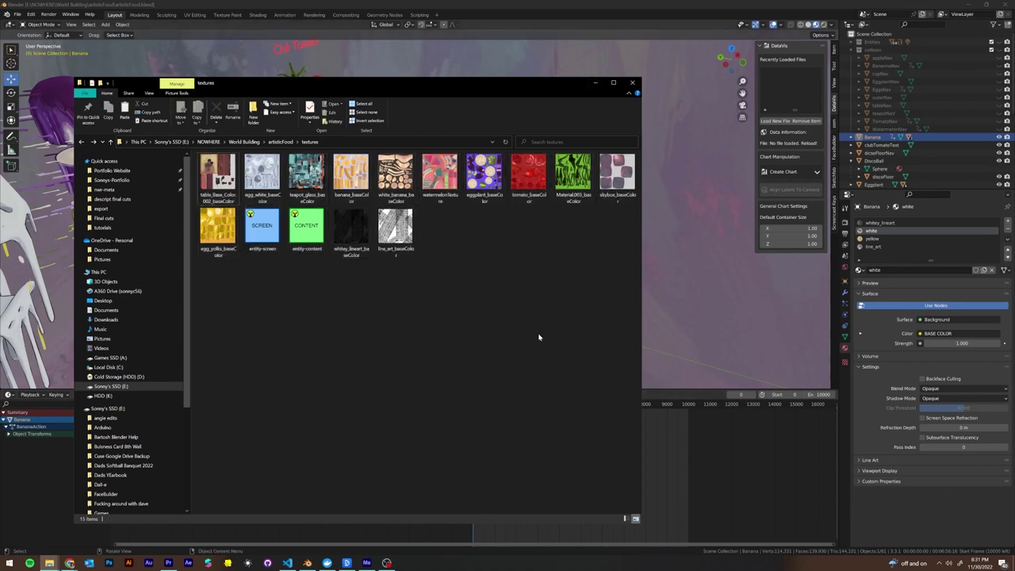
left_click(282, 142)
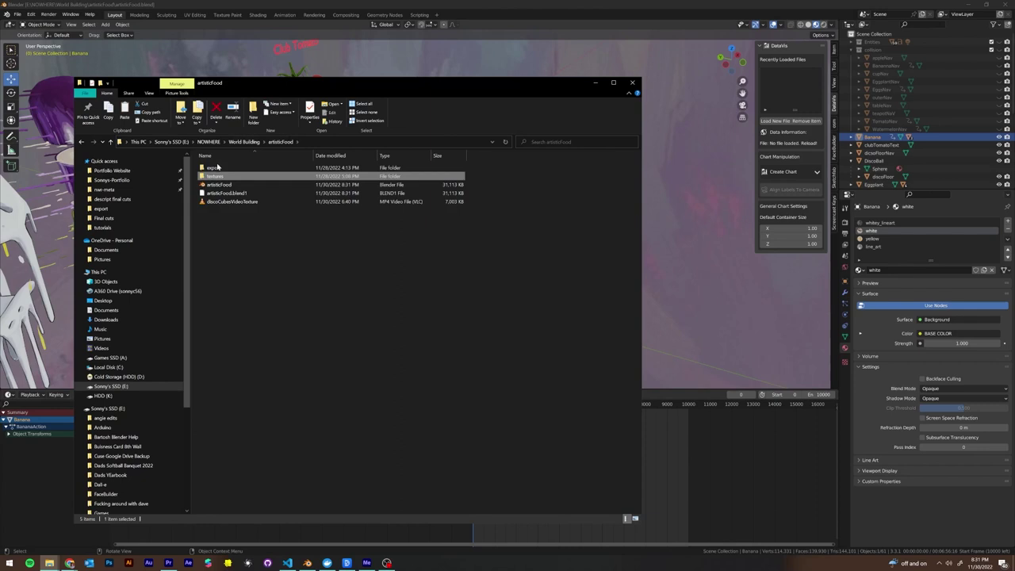
Delete the 20 old export files, keeping discoCubesVideoTexture, and launch Export GLTF from Scene properties.
double_click(214, 168)
left_click(238, 292)
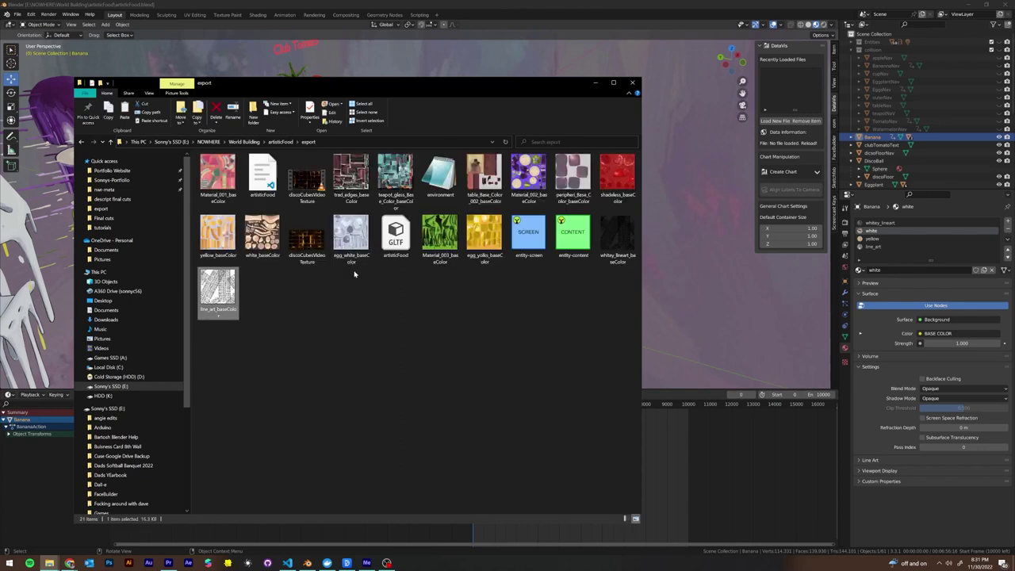
key("ctrl+a")
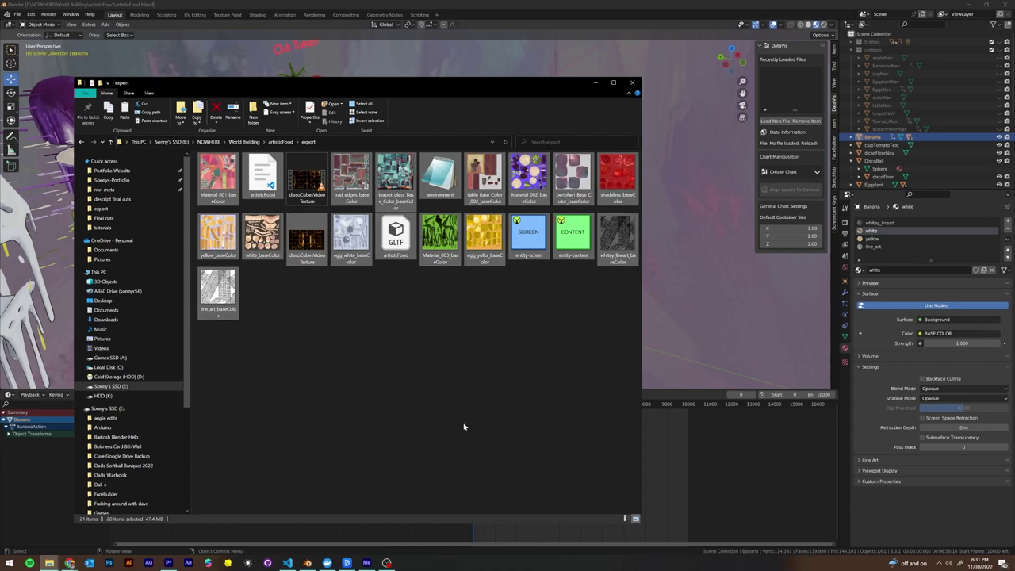
key("Delete")
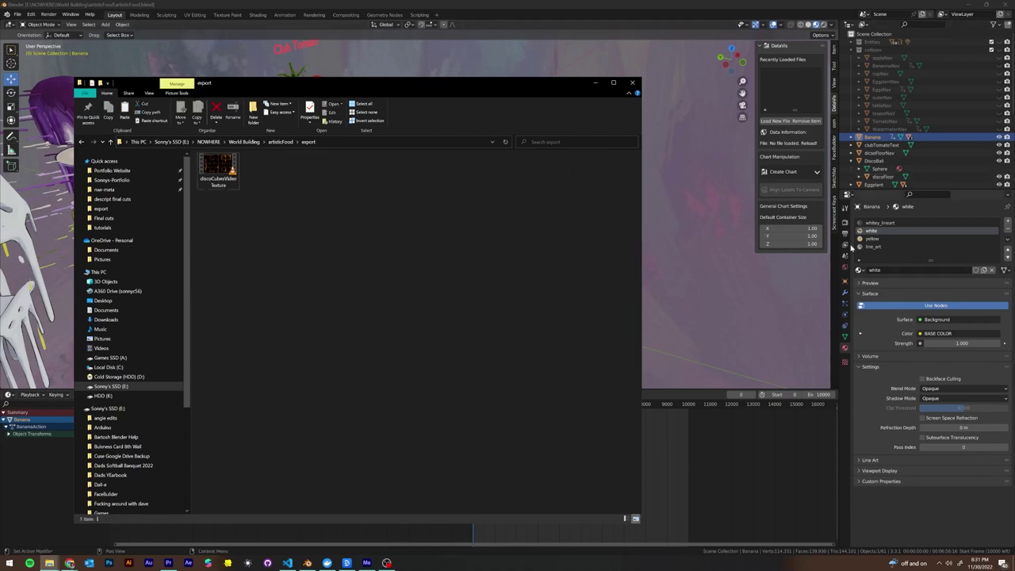
left_click(846, 256)
left_click(916, 288)
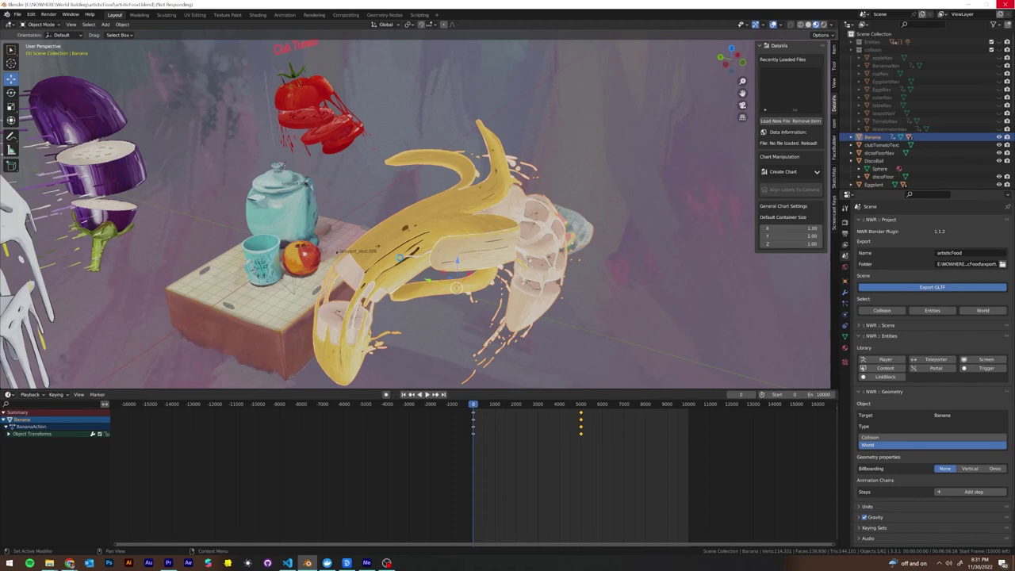
Once the GLTF export finishes, make WatermelonNav the active object.
left_click(400, 259)
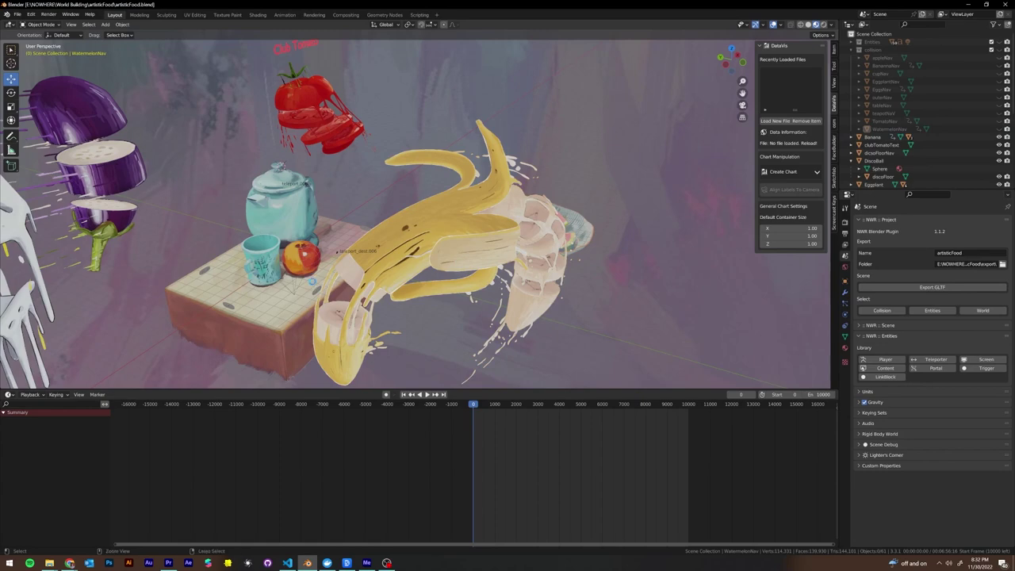
Save the blend file and check the 19 exported files total 24.6 MB.
key("ctrl+s")
mouse_move(49, 561)
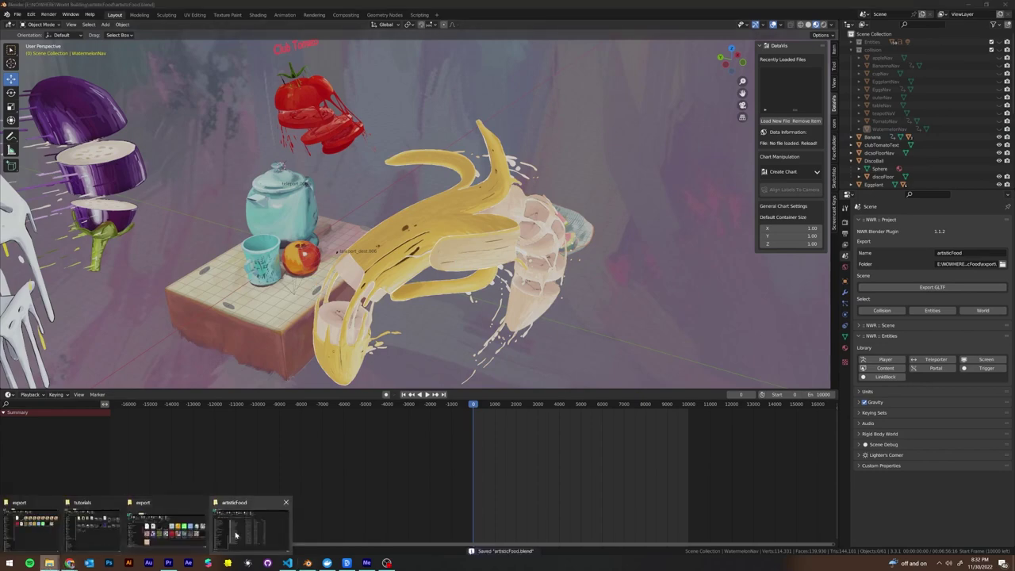
left_click(32, 525)
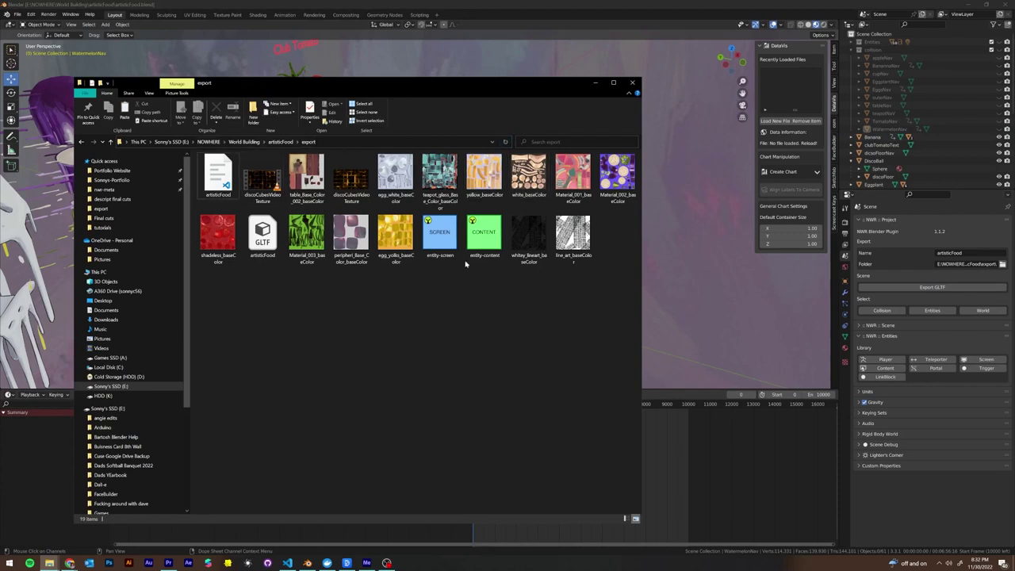
key("ctrl+a")
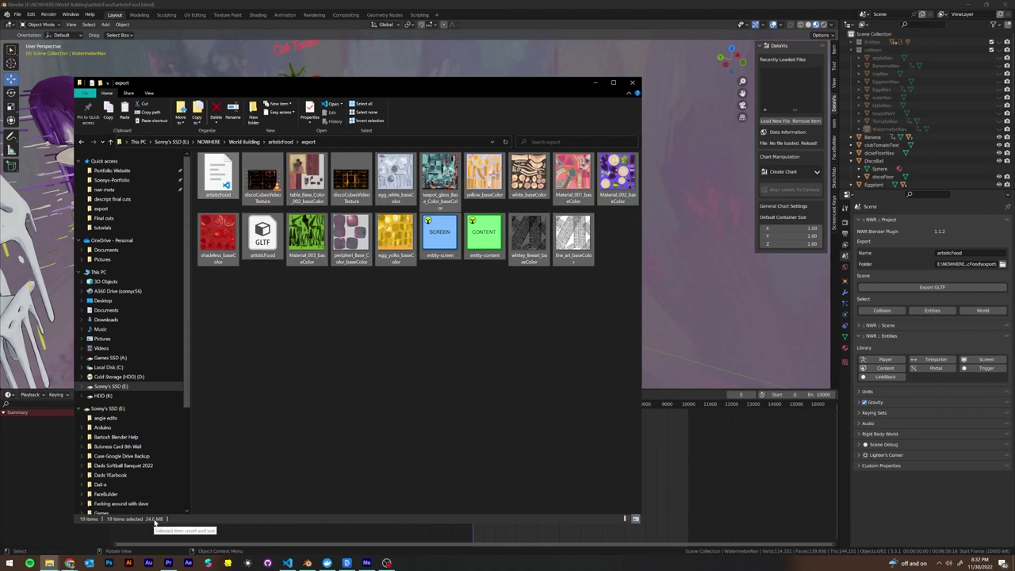
Check the sizes of table_Base_Color_002, the artisticFood glTF file and the disco cubes video.
left_click(399, 325)
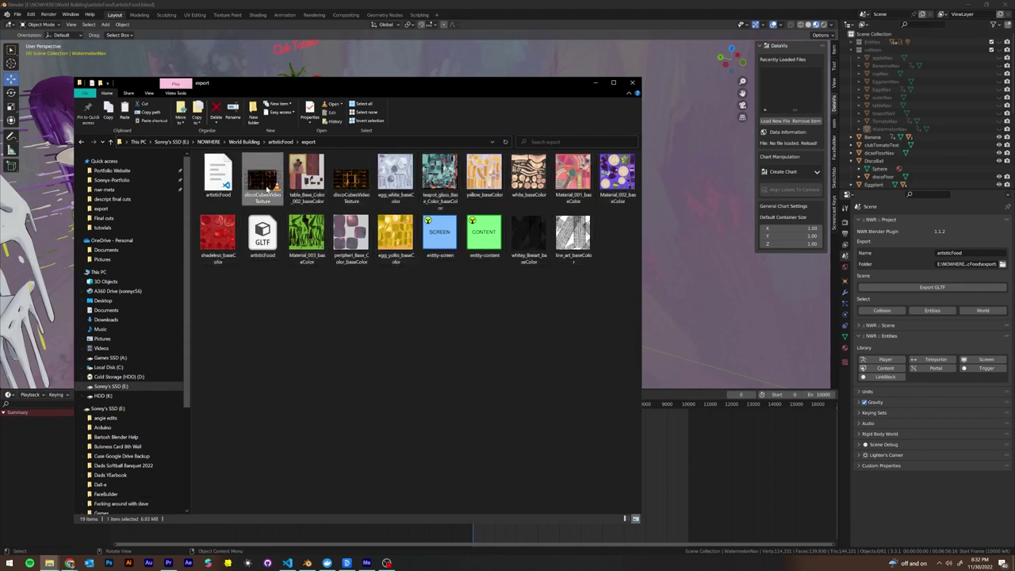
left_click(306, 178)
left_click(262, 235)
left_click(276, 201)
left_click(69, 562)
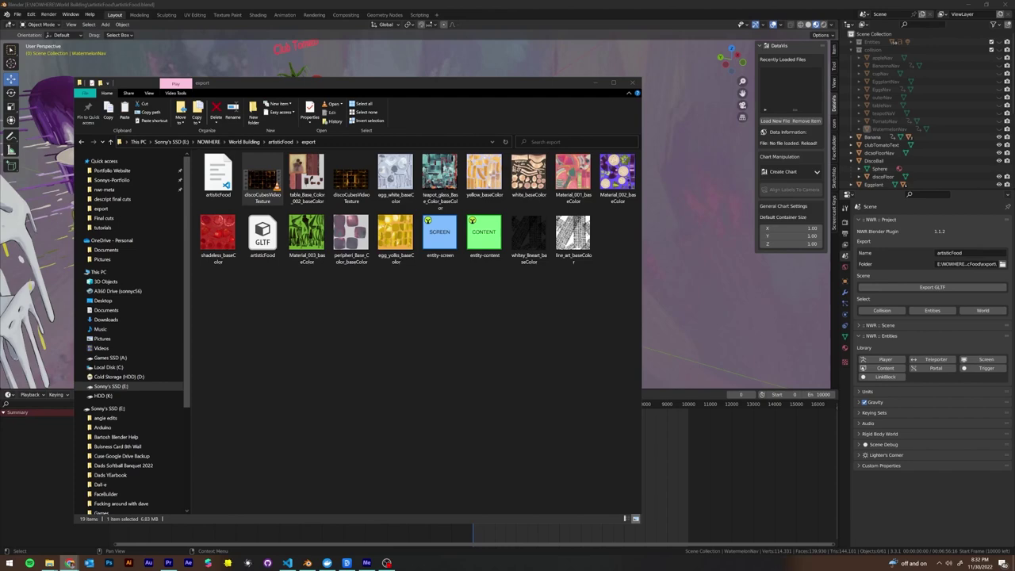
Snap Chrome and the export folder side by side, then compress discoCubesVideoTexture.mp4 in FreeConvert.
left_click_drag(602, 333, 2, 309)
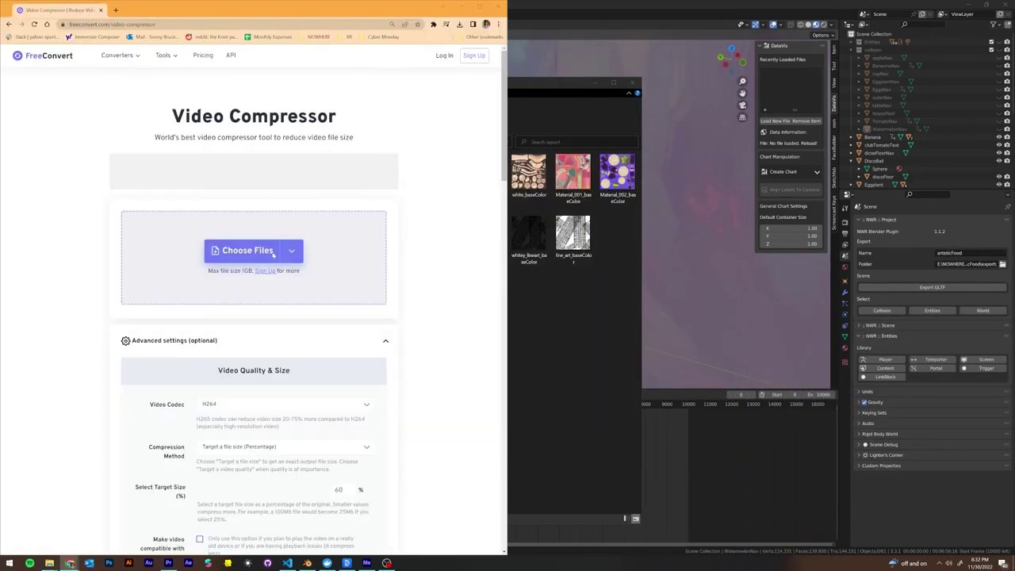
left_click(745, 88)
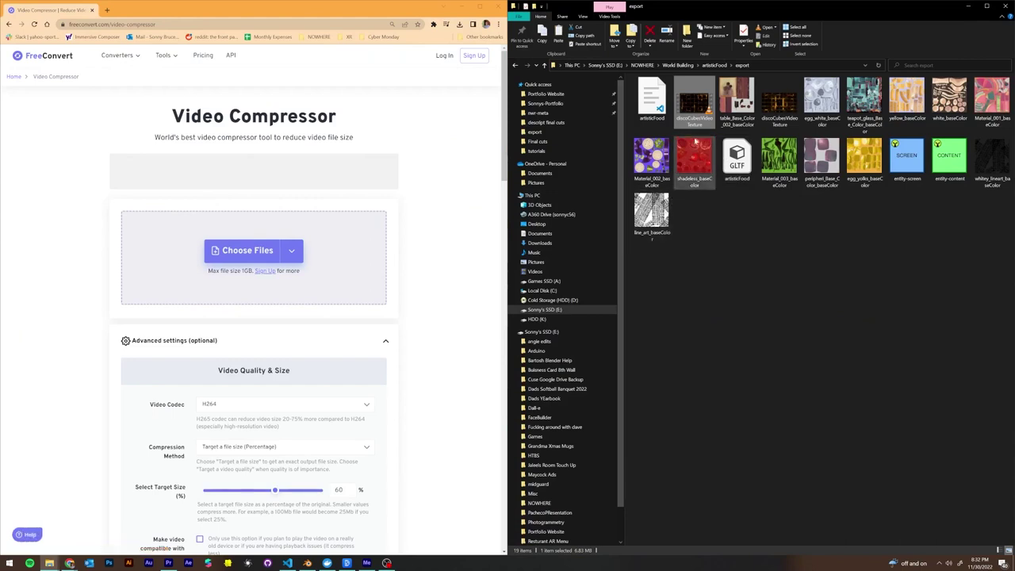
left_click_drag(695, 102, 272, 227)
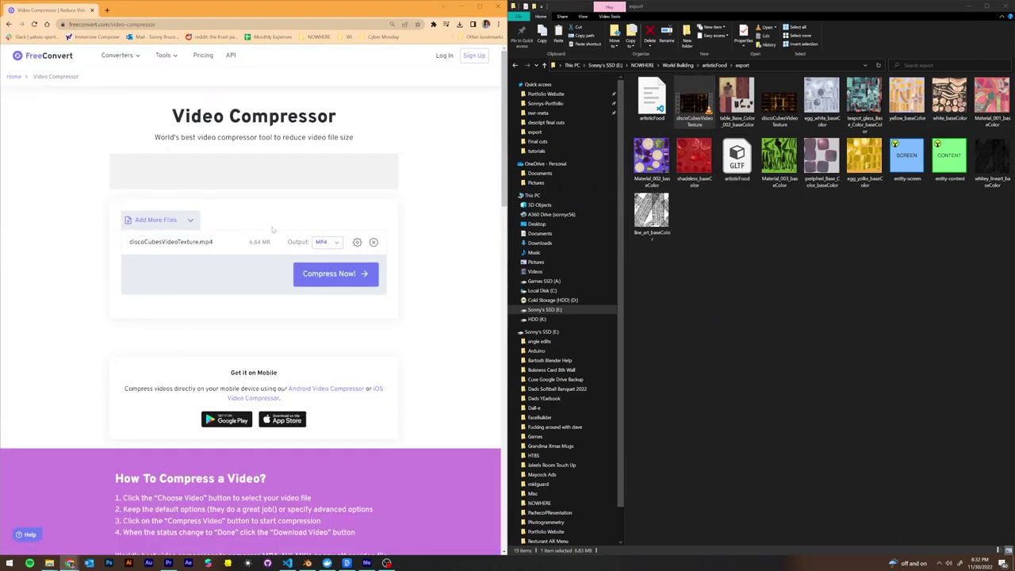
left_click(345, 276)
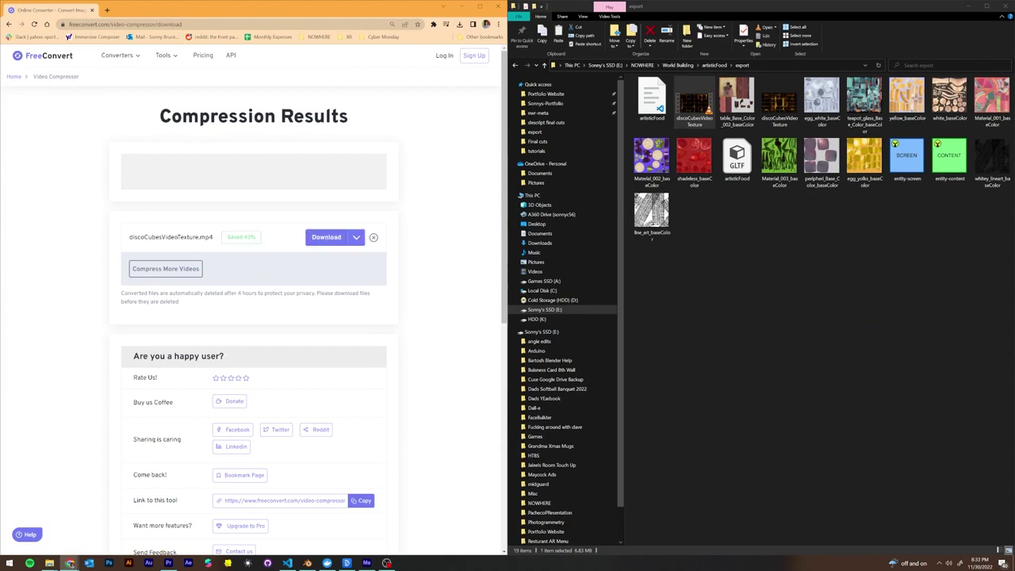
Download the compressed video, trying to overwrite the existing discoCubesVideoTexture in artisticFood.
left_click(319, 237)
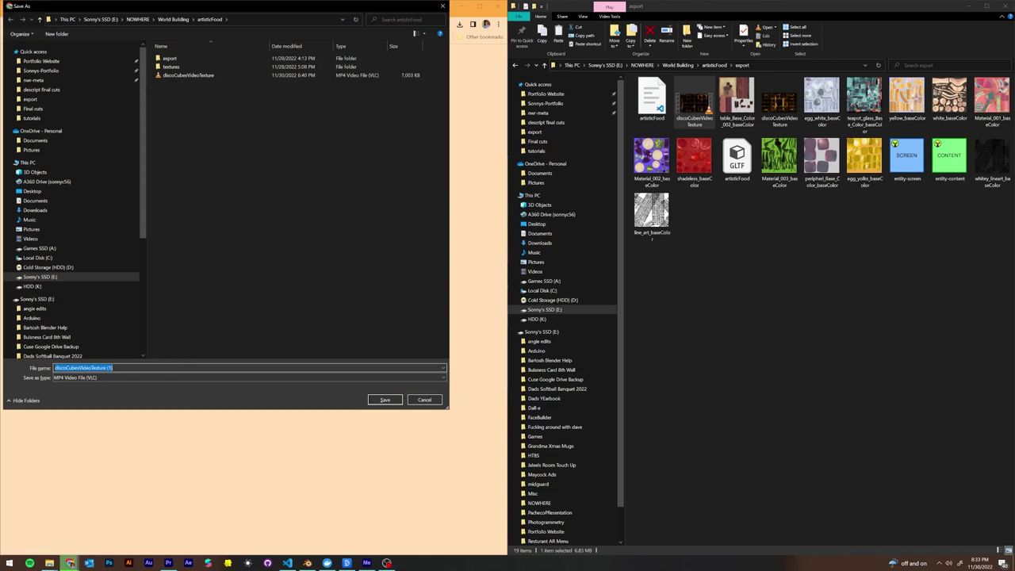
left_click(163, 314)
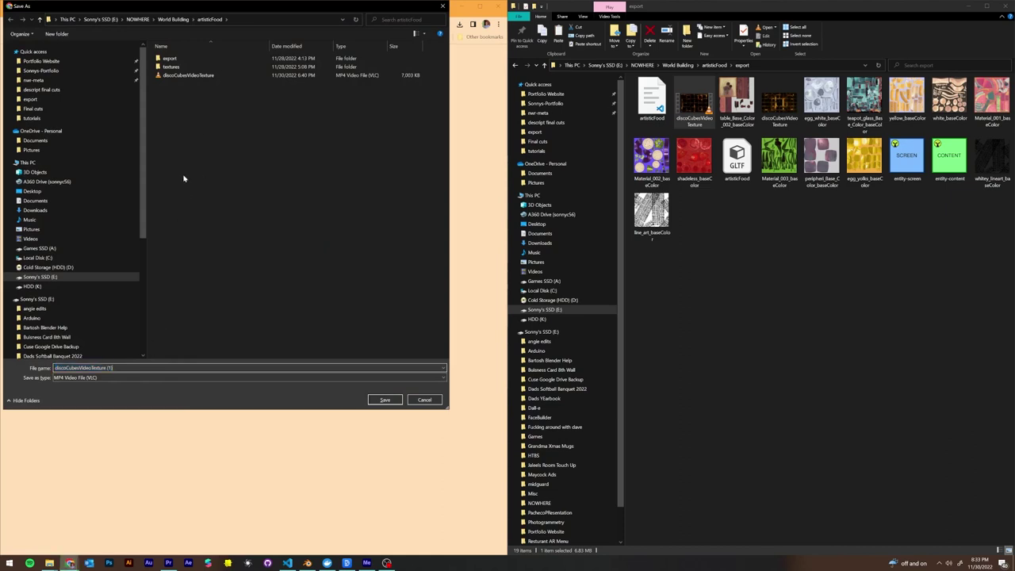
left_click(198, 74)
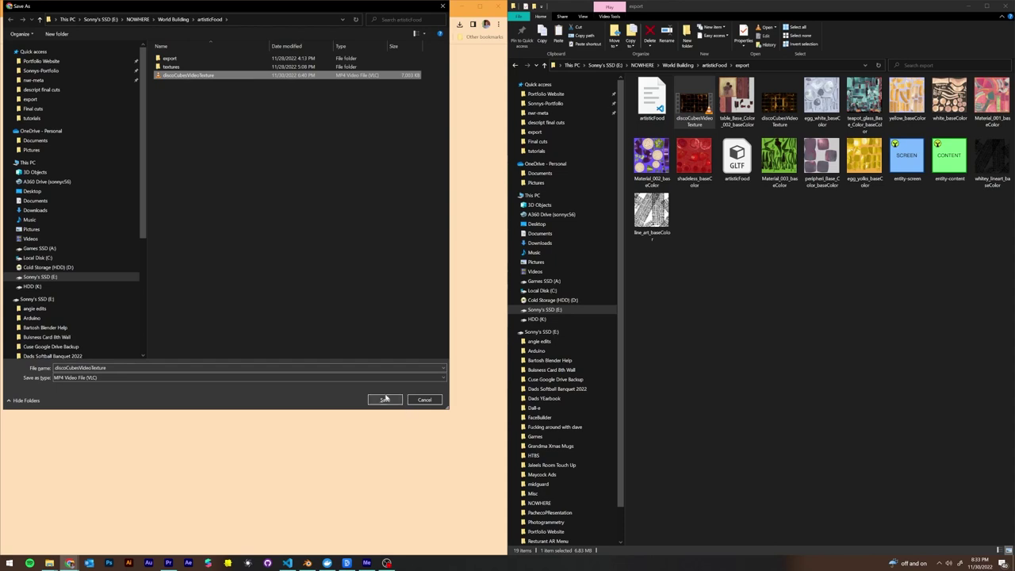
left_click(385, 399)
left_click(524, 284)
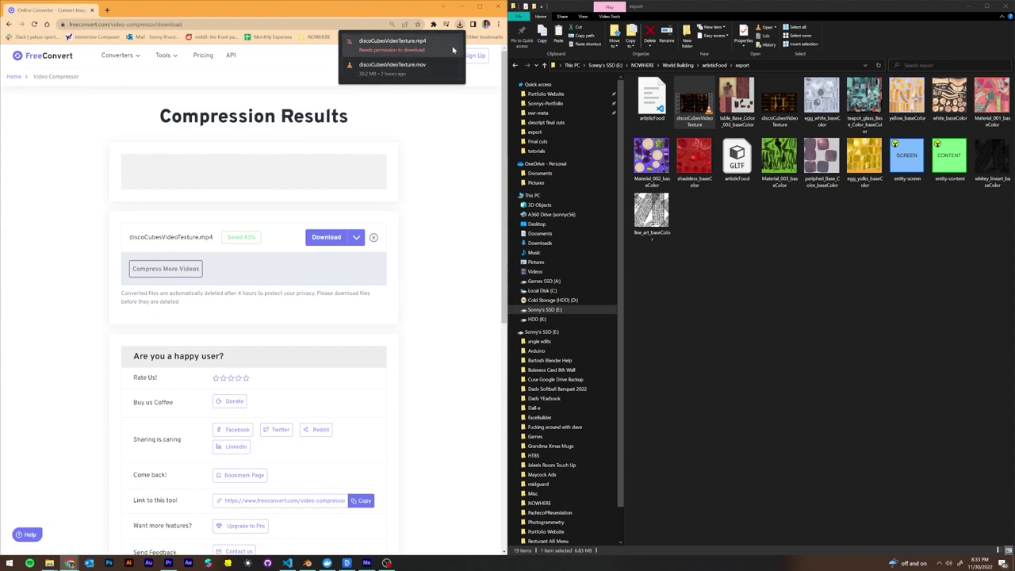
Retry the blocked download and save it as discoCubesVideoTexture (1).mp4.
left_click(453, 48)
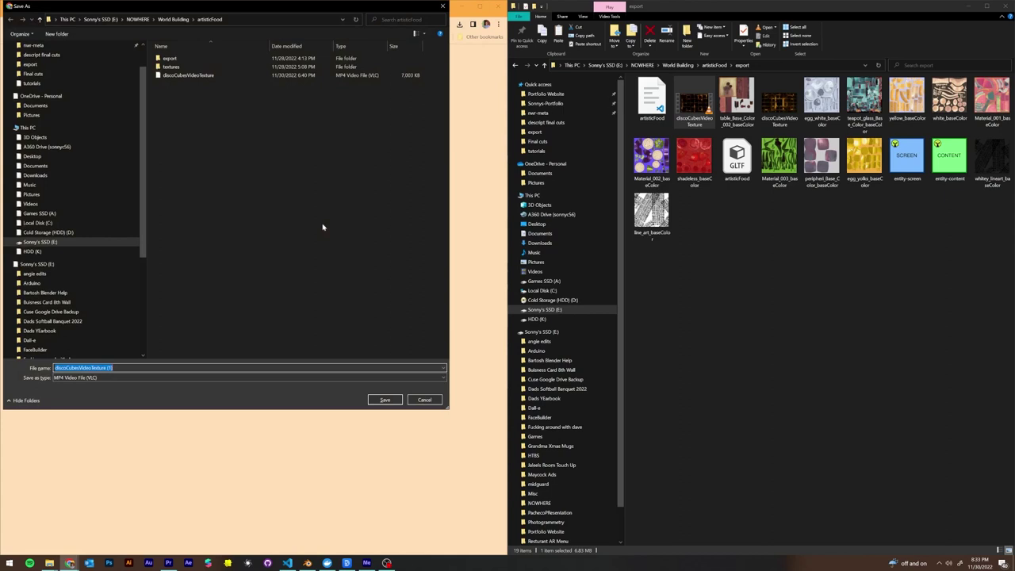
left_click(383, 400)
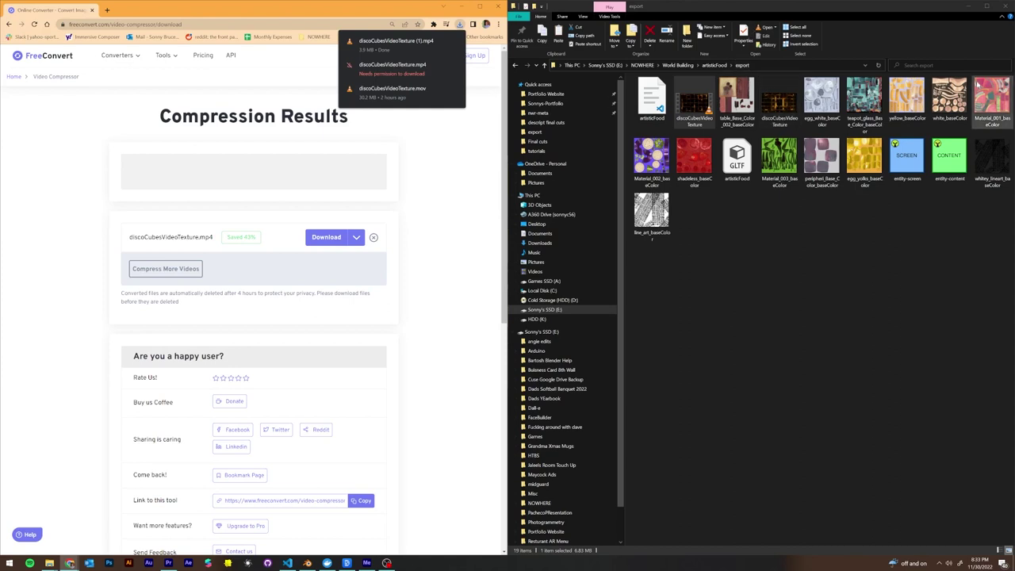
left_click(878, 66)
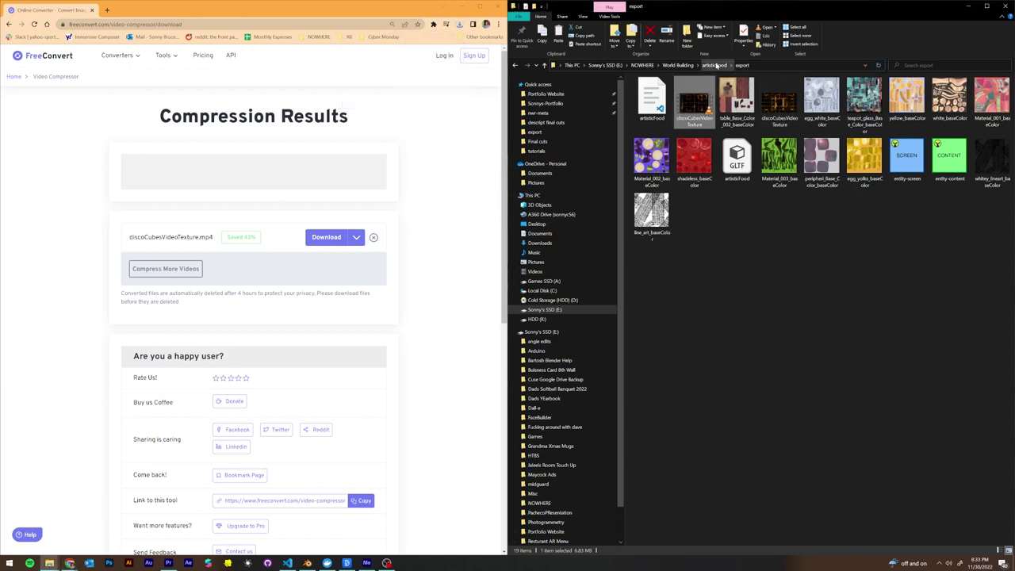
Try deleting the original disco cubes video in artisticFood, which is blocked because the file is in use.
left_click(713, 65)
left_click(693, 125)
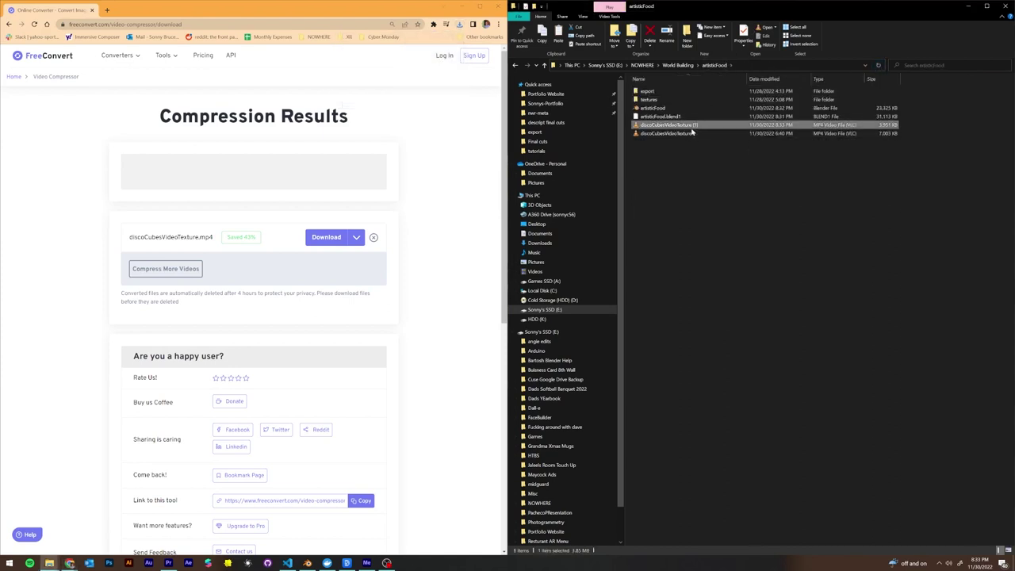
left_click(691, 134)
key("Delete")
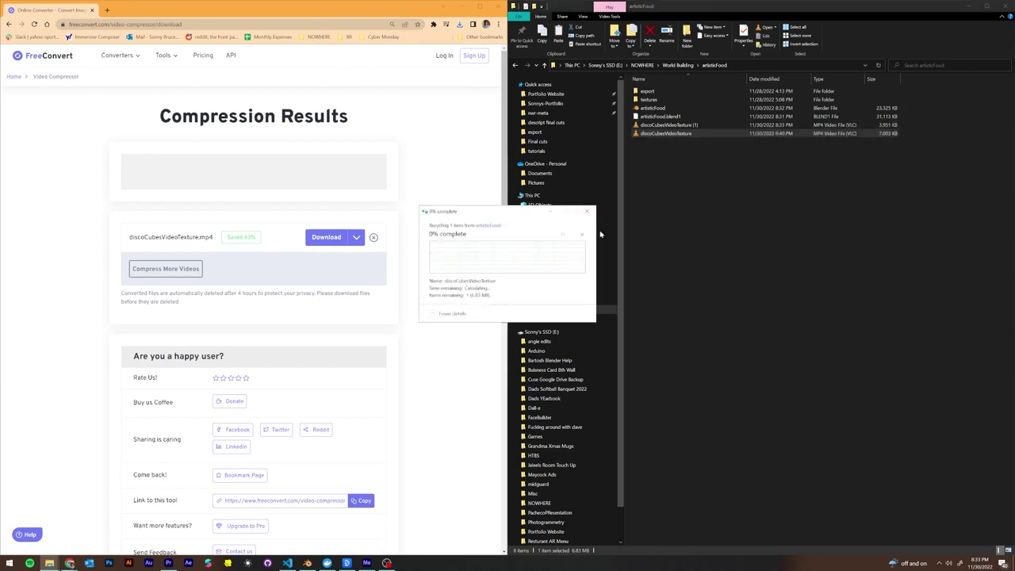
left_click(567, 279)
Move the compressed discoCubesVideoTexture (1) into the export folder and open that folder.
left_click(673, 126)
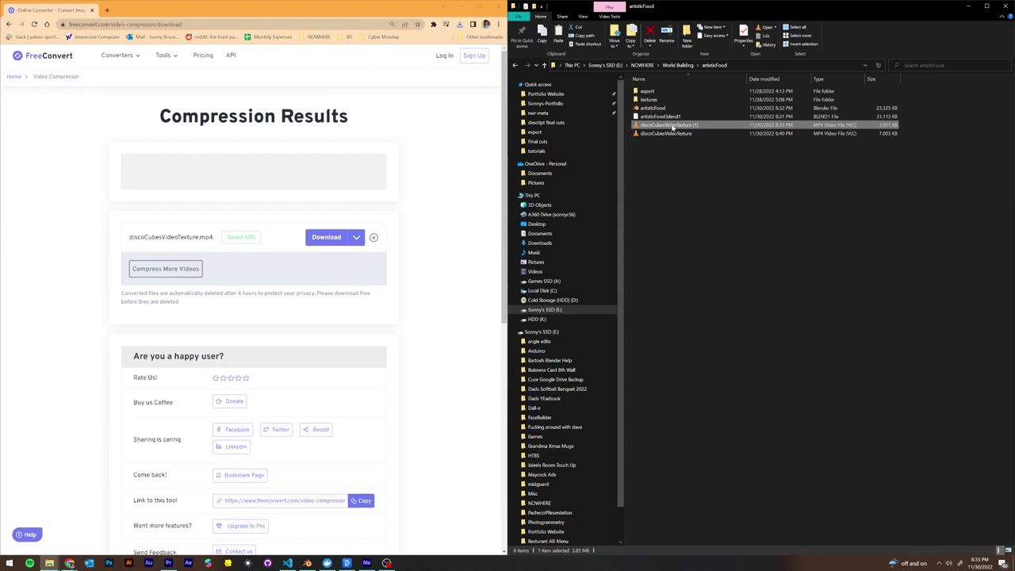
right_click(673, 125)
left_click(696, 135)
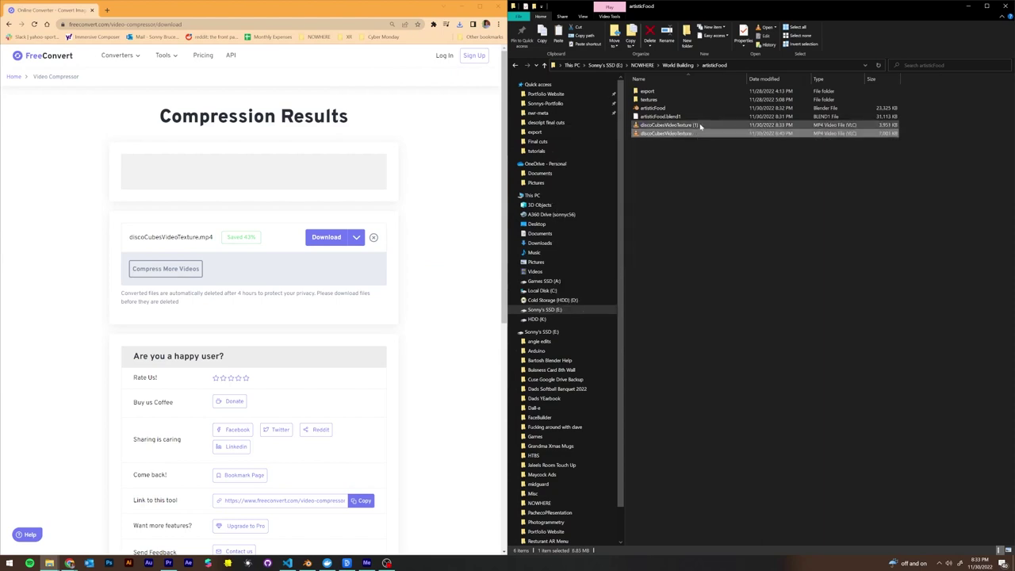
left_click(691, 125)
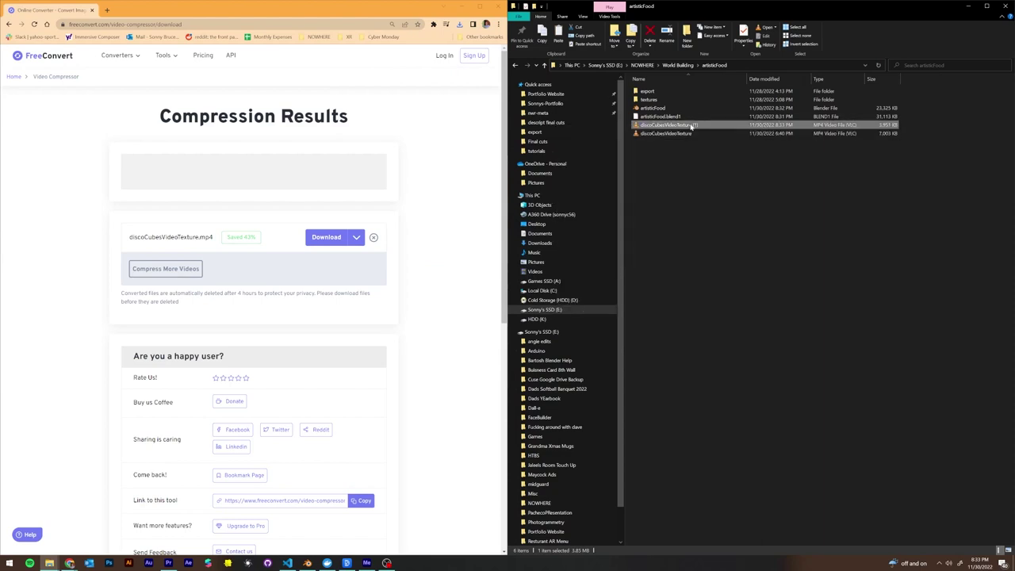
left_click_drag(703, 130, 697, 94)
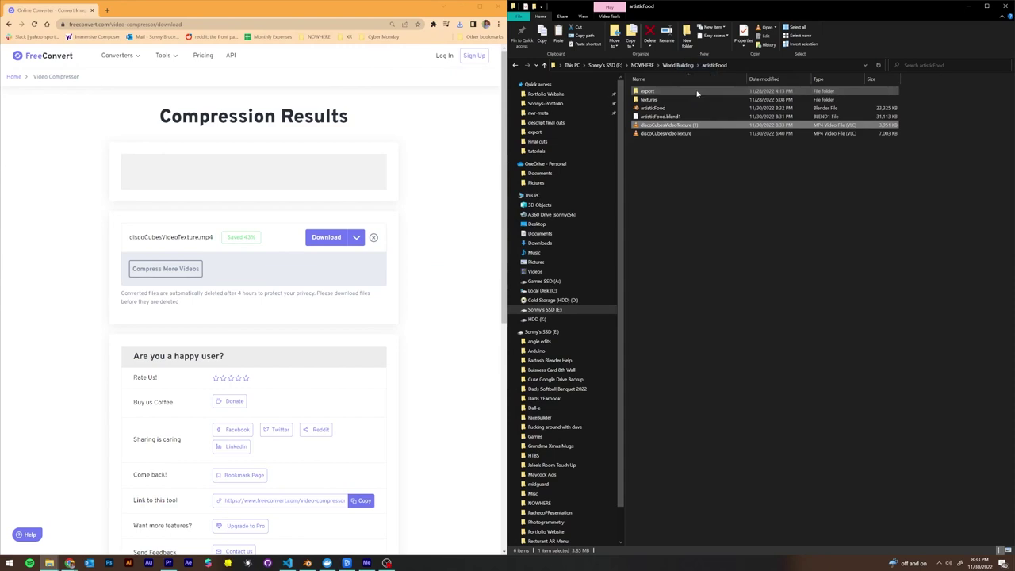
double_click(648, 91)
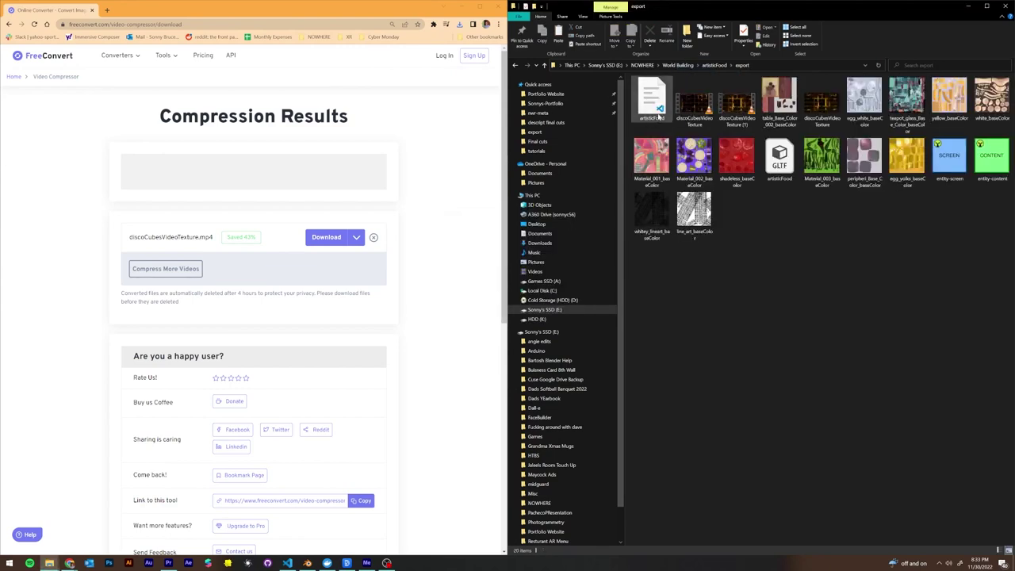
Compare the original 6.83 MB video with the 3.85 MB compressed copy and preview the copy's quality.
left_click(737, 111)
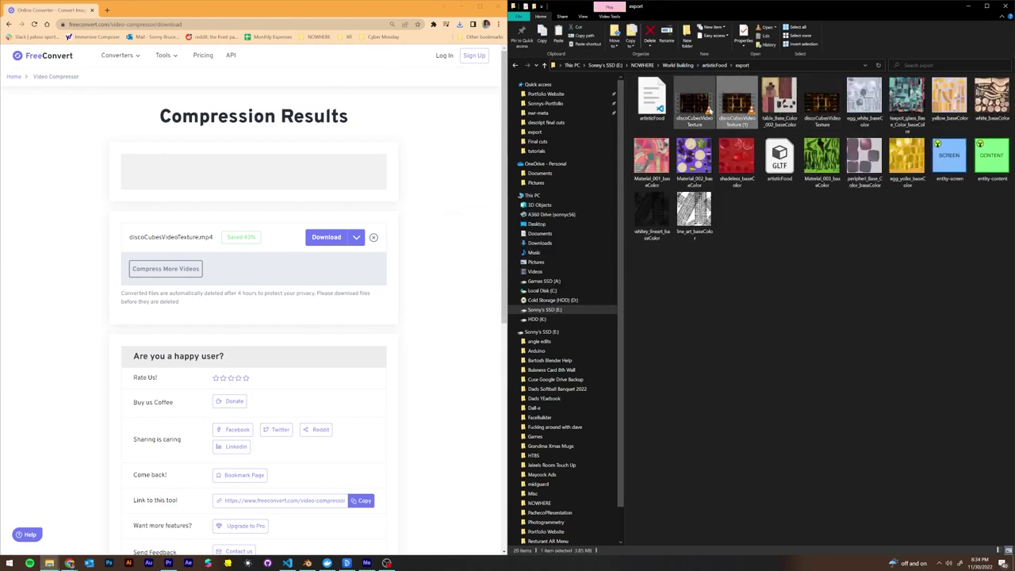
left_click(695, 101)
left_click(728, 104)
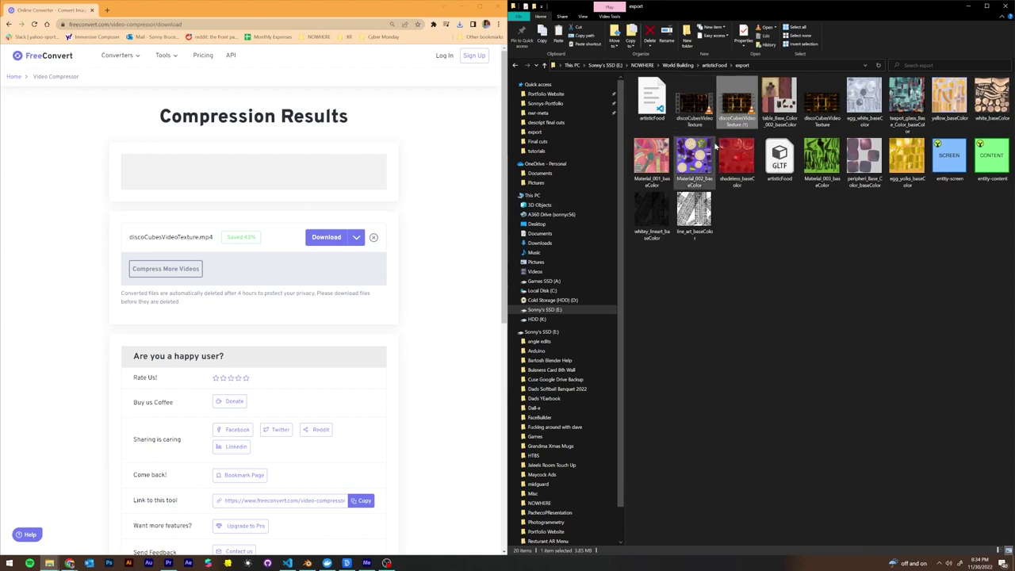
key("Return")
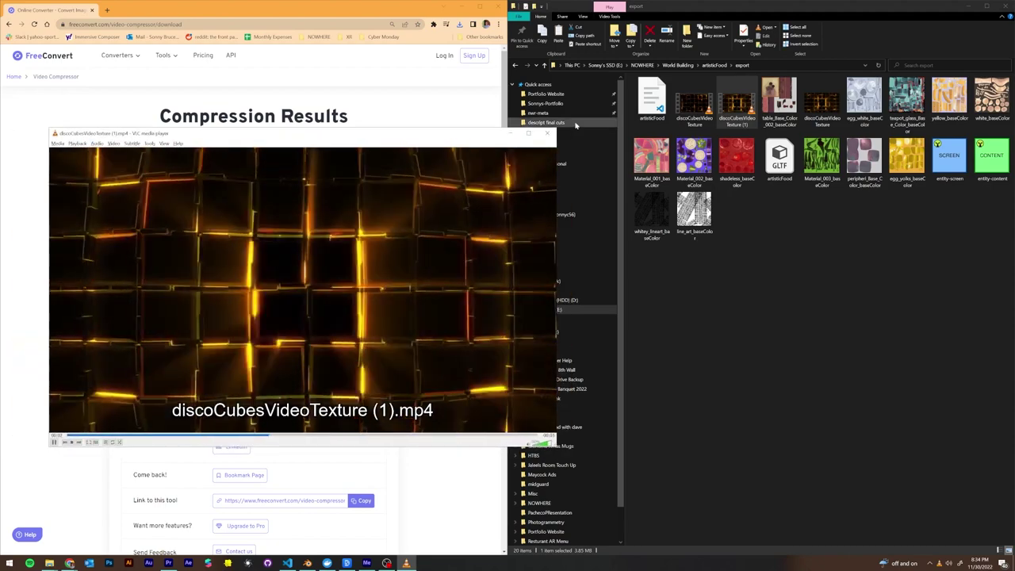
left_click(547, 133)
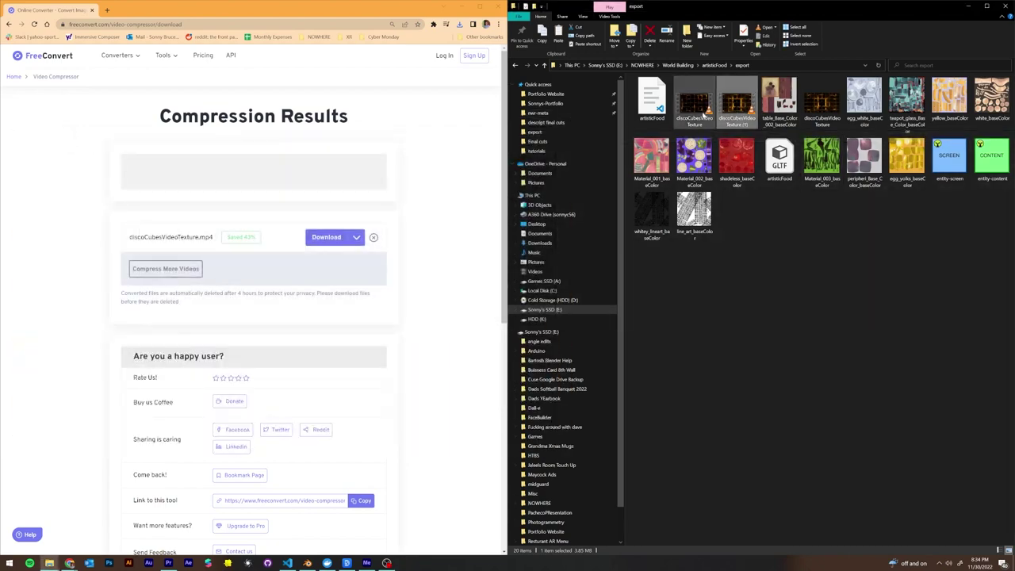
Delete the original video and rename the compressed copy to discoCubesVideoTexture.
right_click(704, 108)
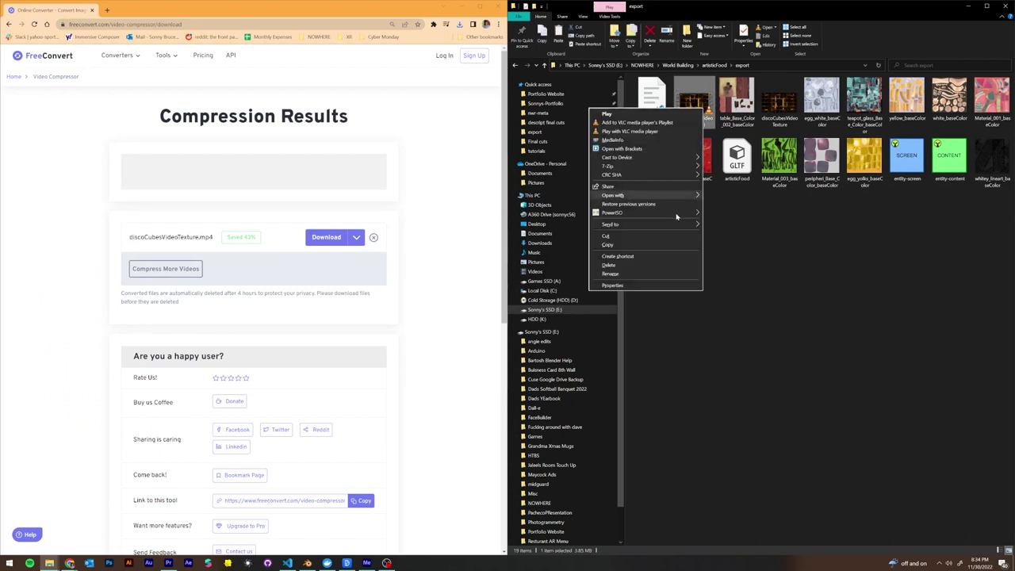
left_click(647, 268)
key("Return")
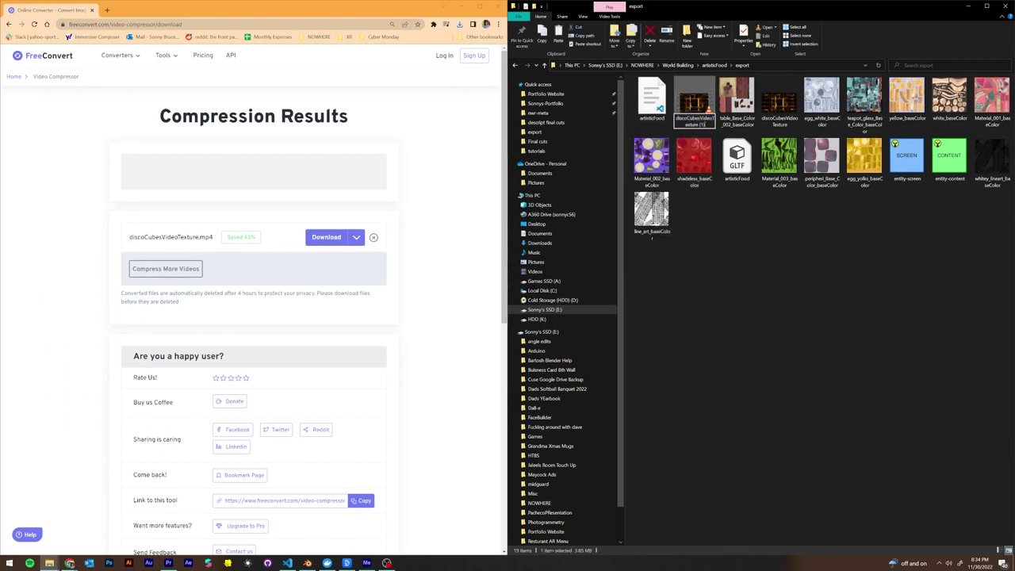
key("BackSpace")
key("BackSpace")
key("BackSpace")
key("BackSpace")
left_click(742, 235)
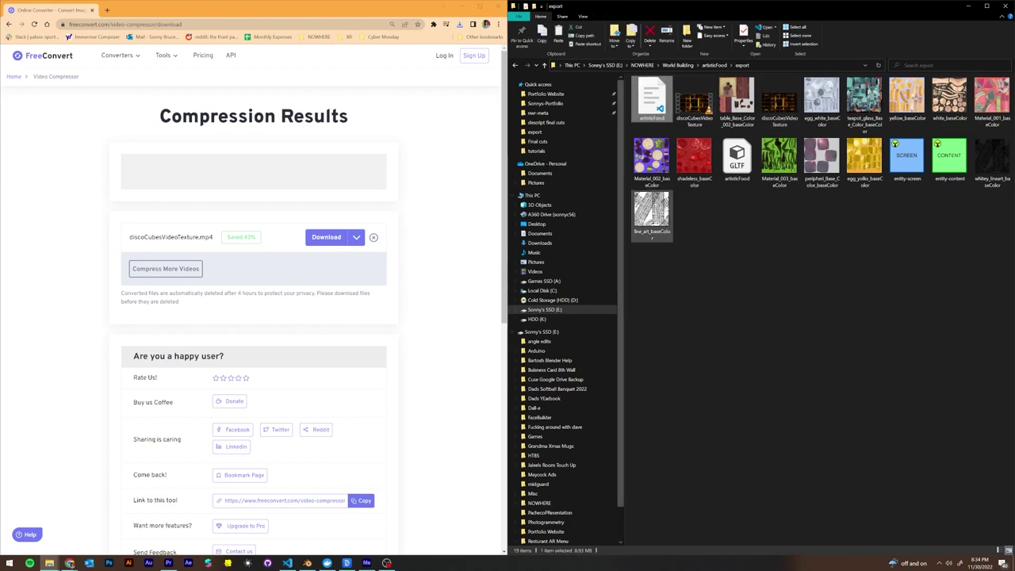
Check the export folder's total size and the sizes of the individual texture and GLTF files.
key("ctrl+a")
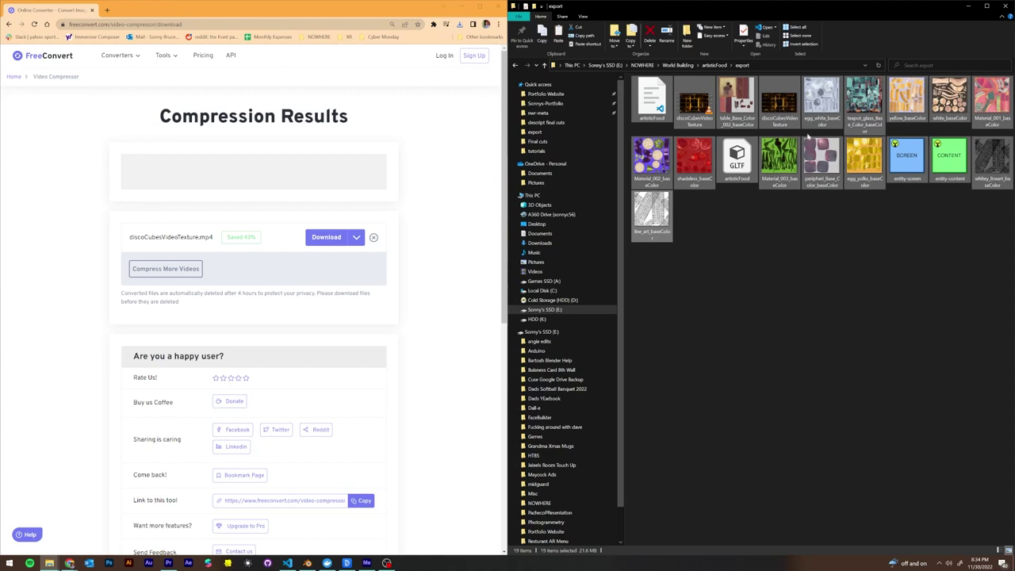
left_click(864, 99)
left_click(903, 103)
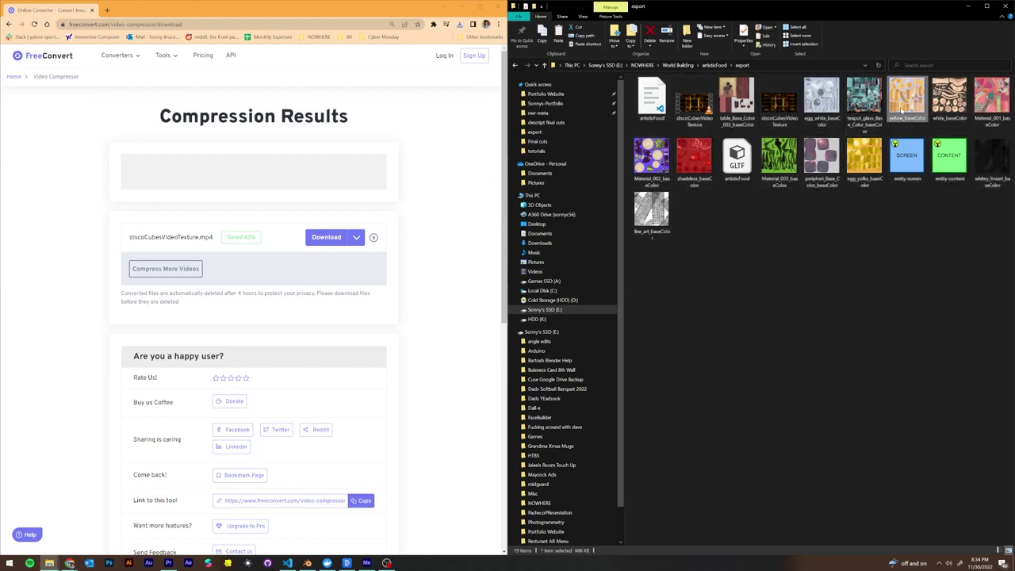
left_click(949, 99)
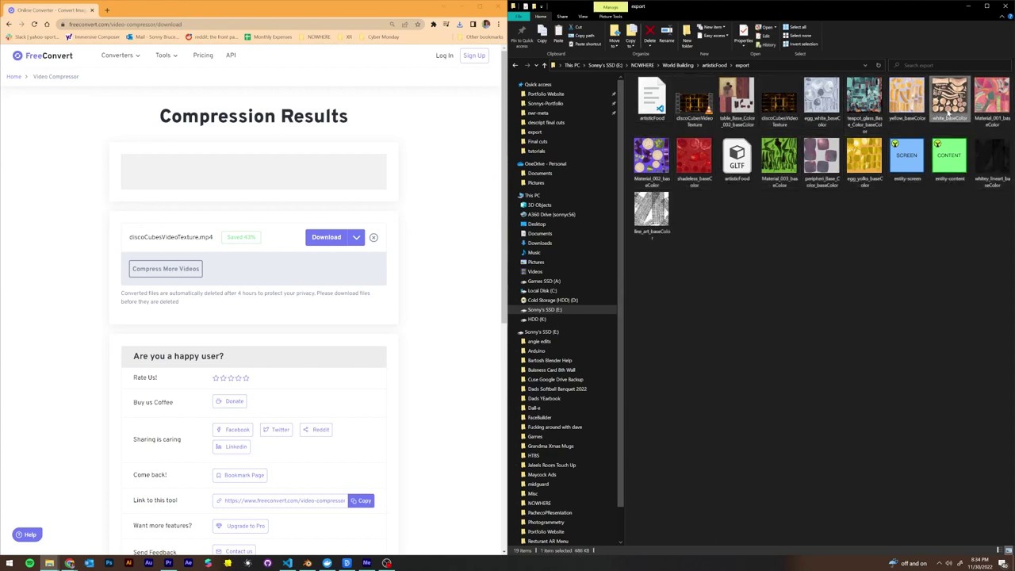
left_click(991, 99)
left_click(991, 158)
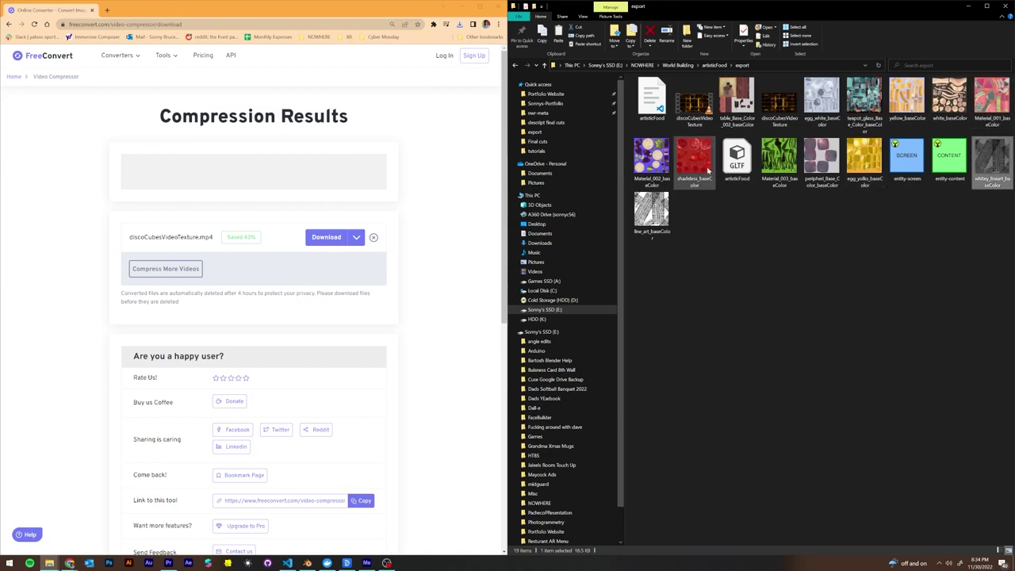
left_click(737, 158)
left_click(736, 99)
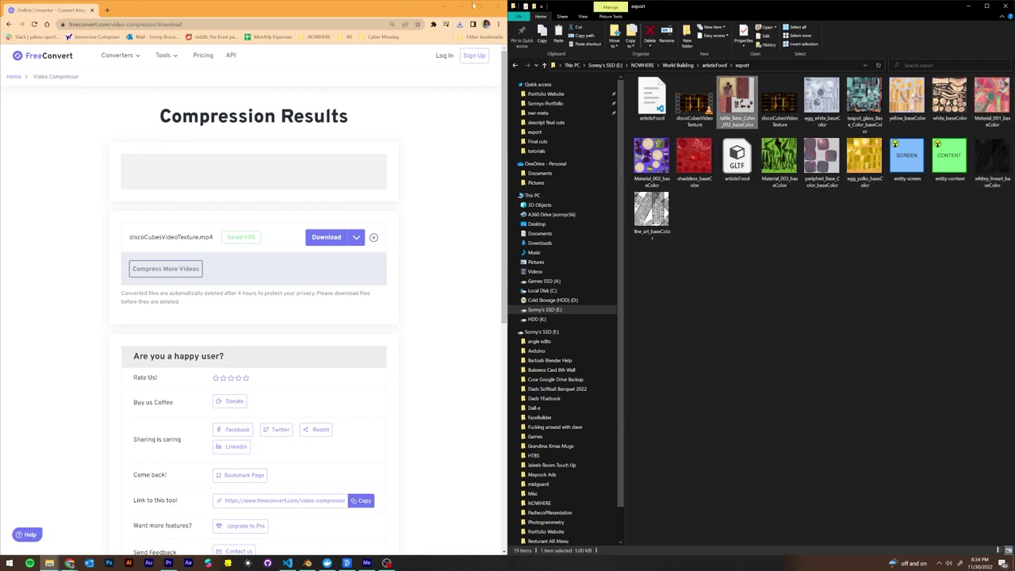
Close the FreeConvert browser, float the export folder window, and confirm its 19 files total 21.6 MB.
left_click(497, 6)
left_click_drag(683, 12, 362, 38)
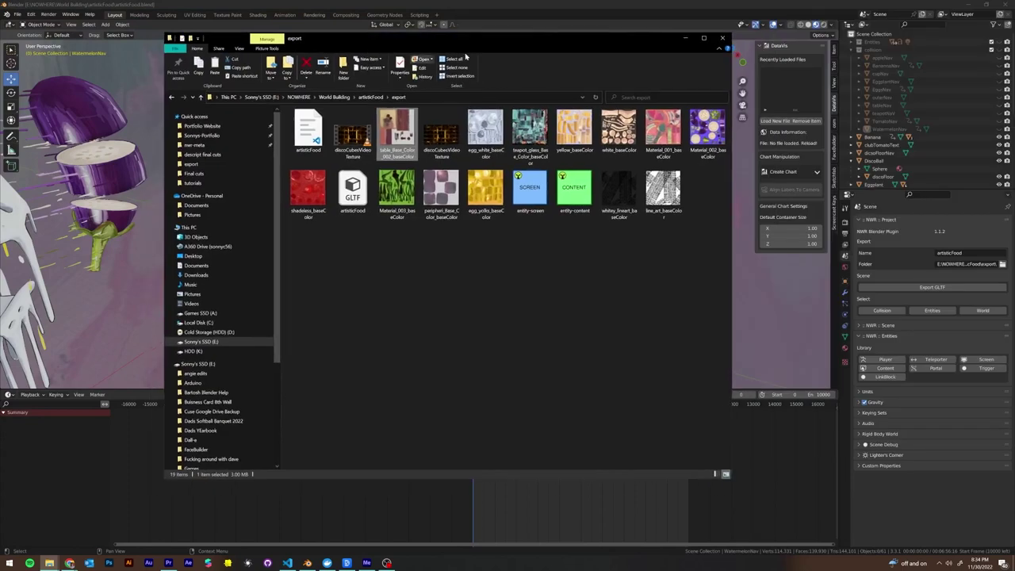
left_click(663, 190)
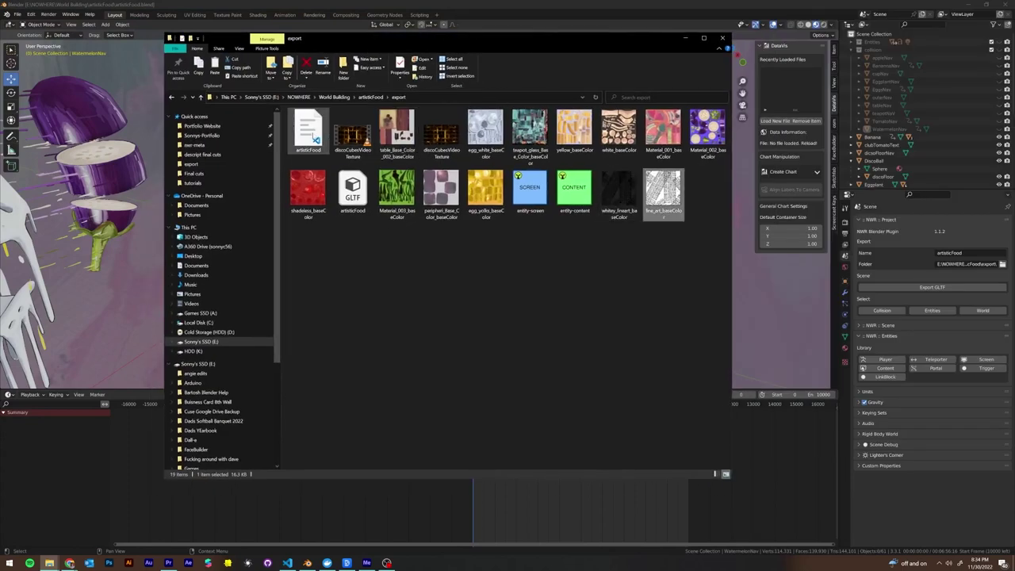
key("ctrl+a")
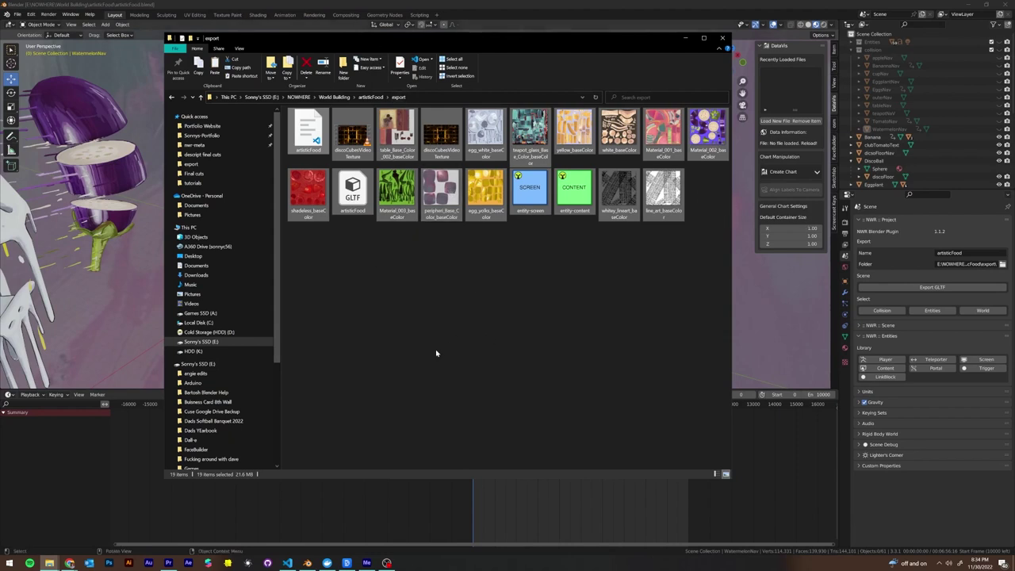
Minimise the export folder window and orbit and zoom around Blender's food scene to inspect it.
left_click(687, 38)
middle_click_drag(538, 105, 472, 205)
scroll(589, 212, "up", 5)
scroll(472, 204, "up", 3)
scroll(473, 204, "down", 4)
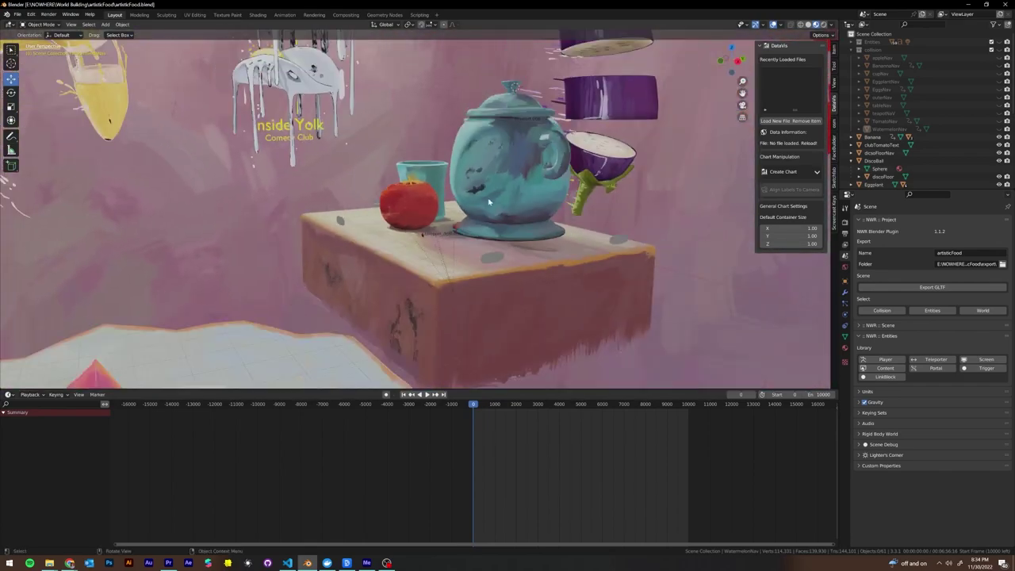
scroll(489, 201, "down", 4)
middle_click_drag(489, 201, 633, 169)
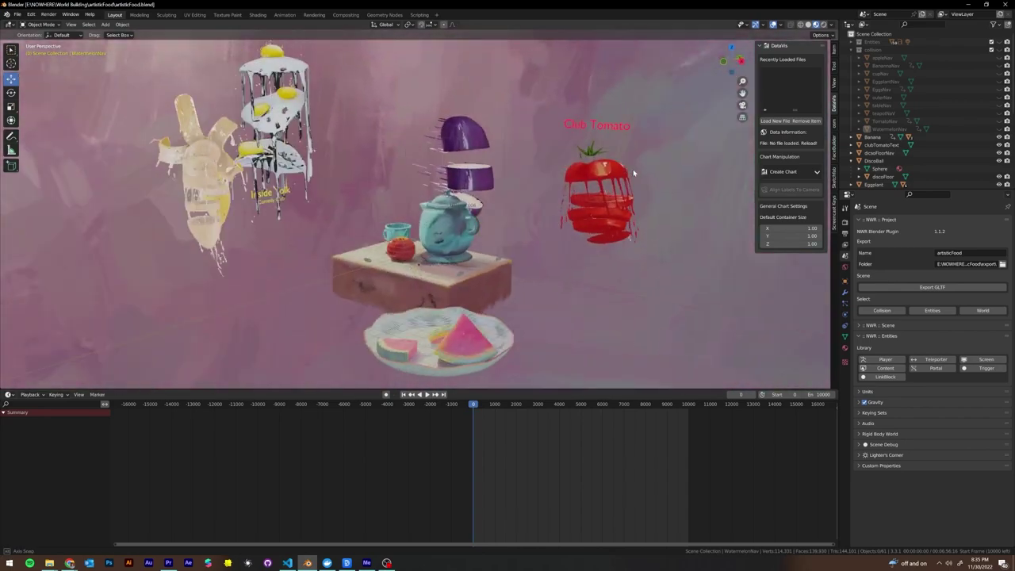
scroll(584, 245, "up", 4)
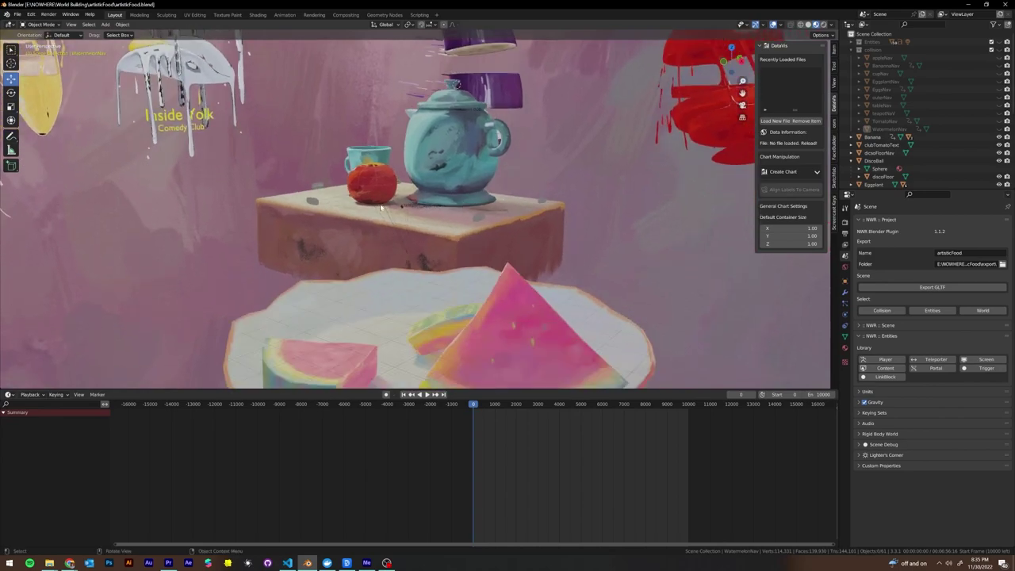